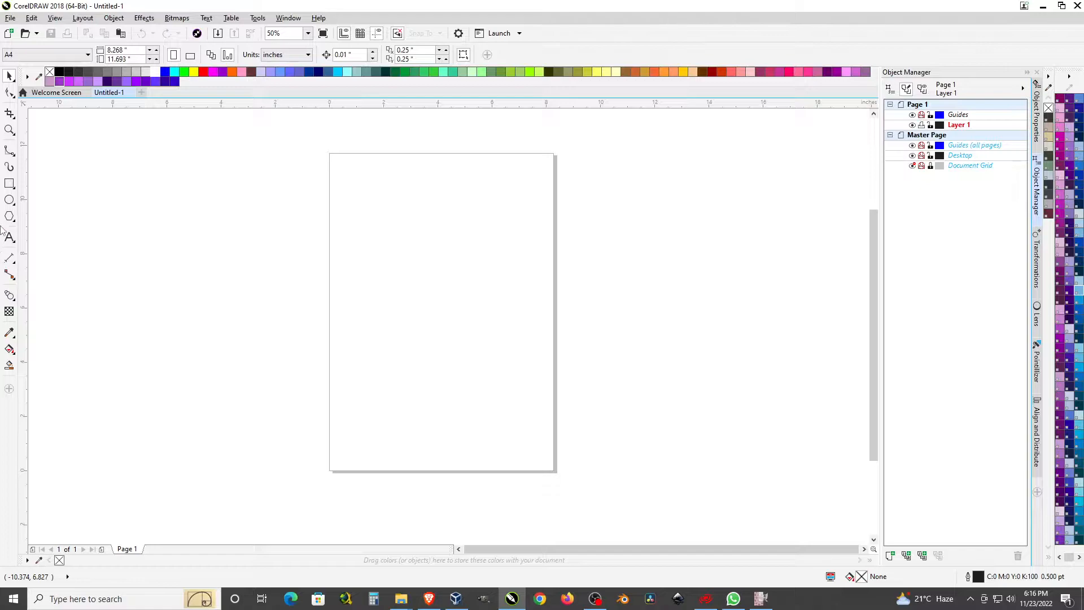
Step: Draw a square of about 6.22 inches on the page with the Rectangle tool
left_click(9, 185)
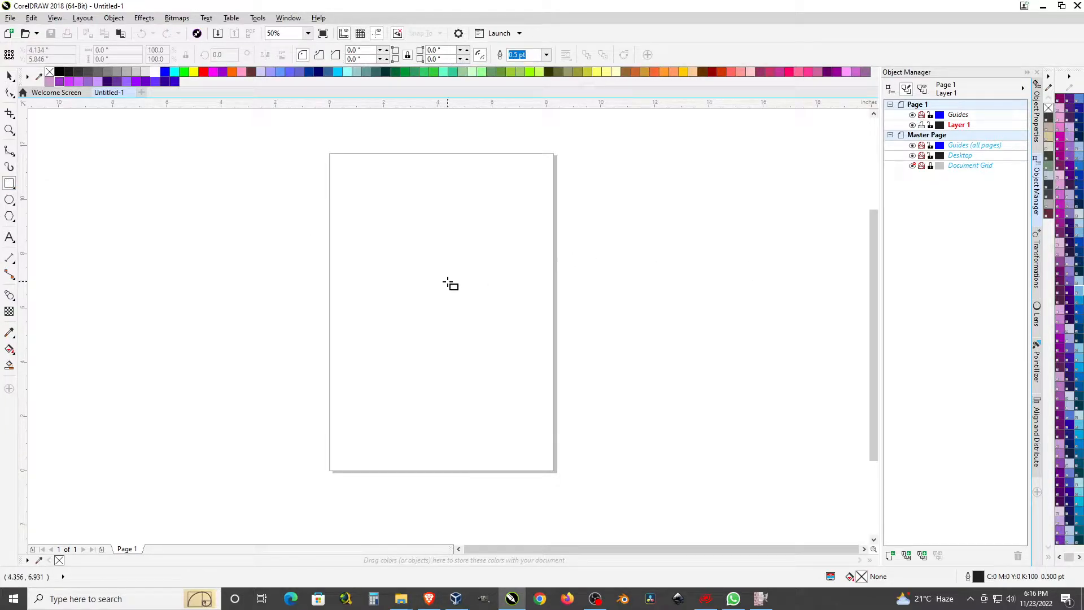
scroll(449, 282, "up", 2)
scroll(643, 223, "down", 2)
scroll(638, 230, "up", 2)
left_click_drag(207, 174, 547, 334)
left_click(9, 76)
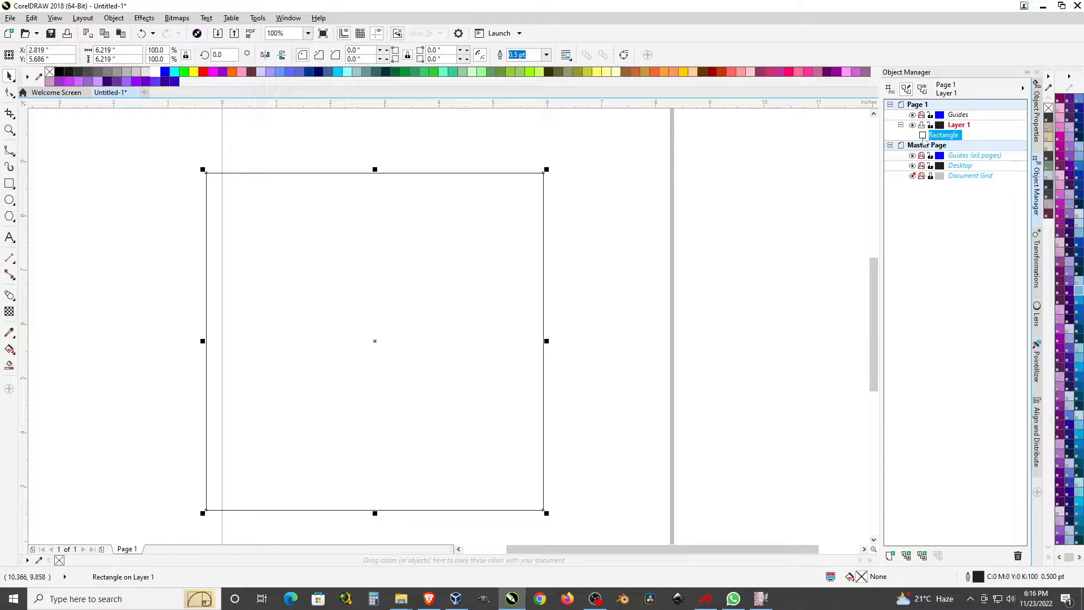
Step: Switch to Calculator and divide 363 by 6
left_click(374, 600)
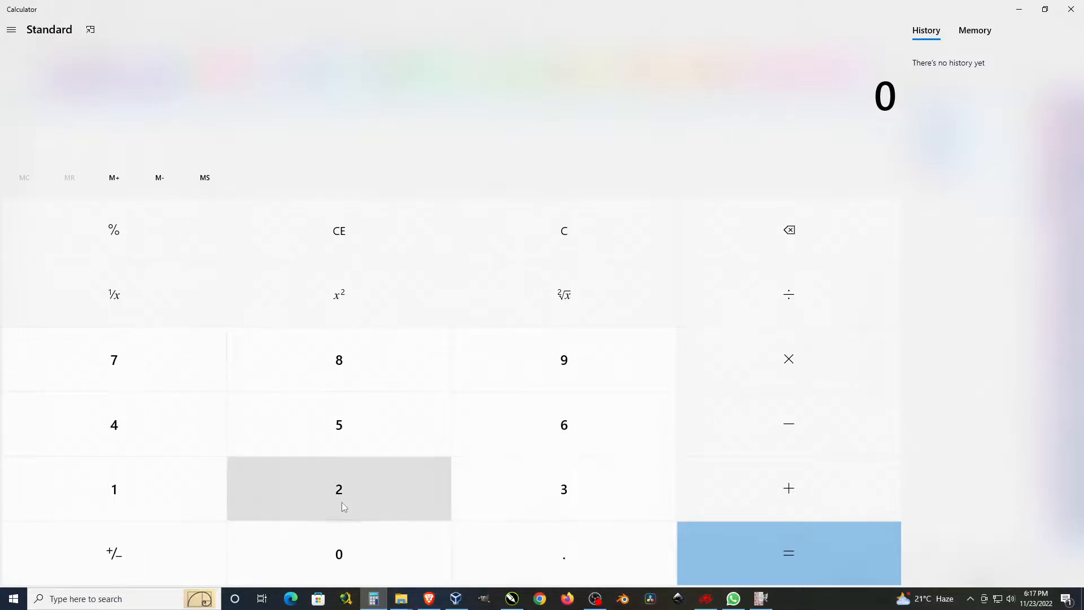
left_click(561, 499)
left_click(587, 418)
left_click(556, 499)
left_click(807, 311)
left_click(585, 435)
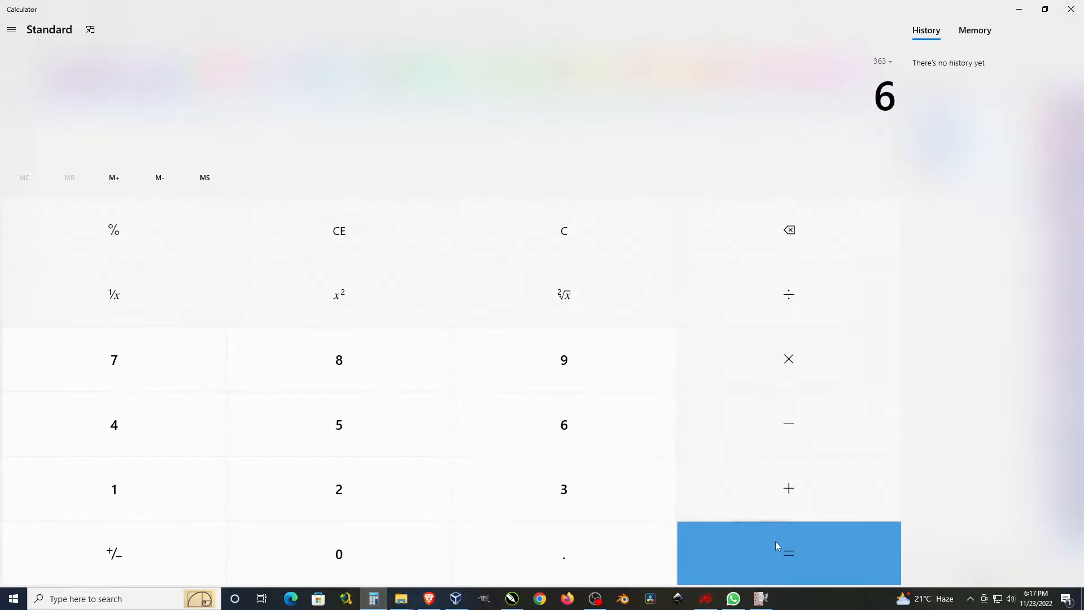
left_click(787, 550)
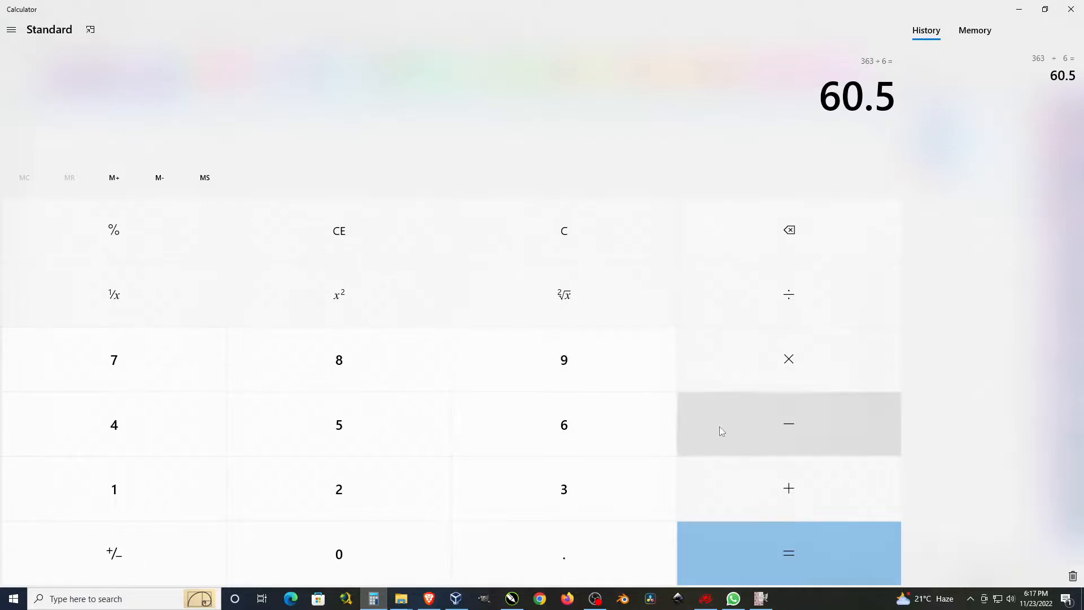
left_click(802, 240)
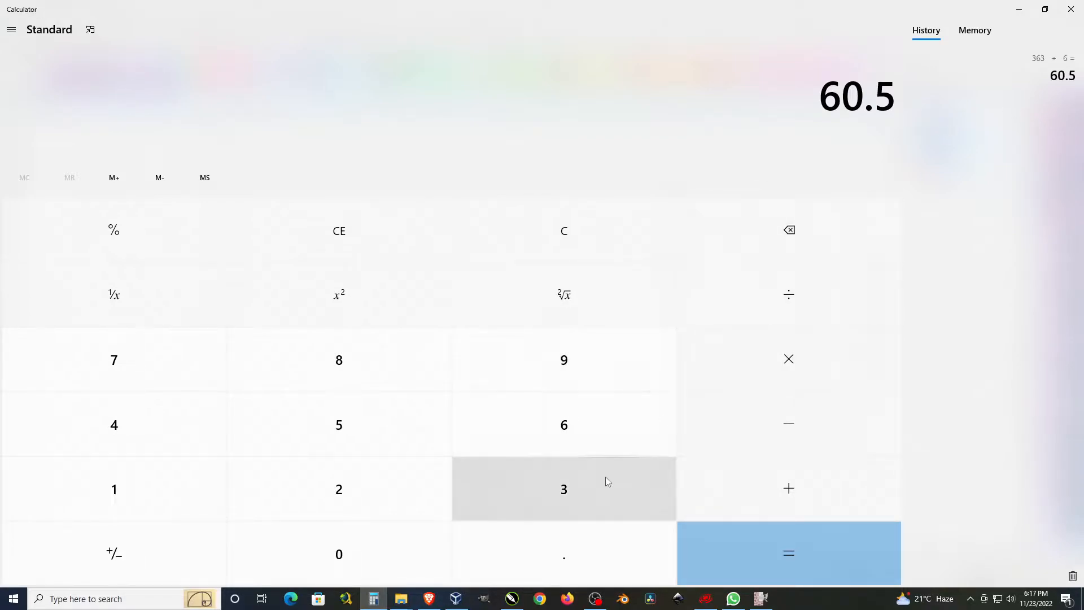
Step: Divide 360 by 6 in the calculator
left_click(567, 496)
left_click(598, 430)
left_click(372, 544)
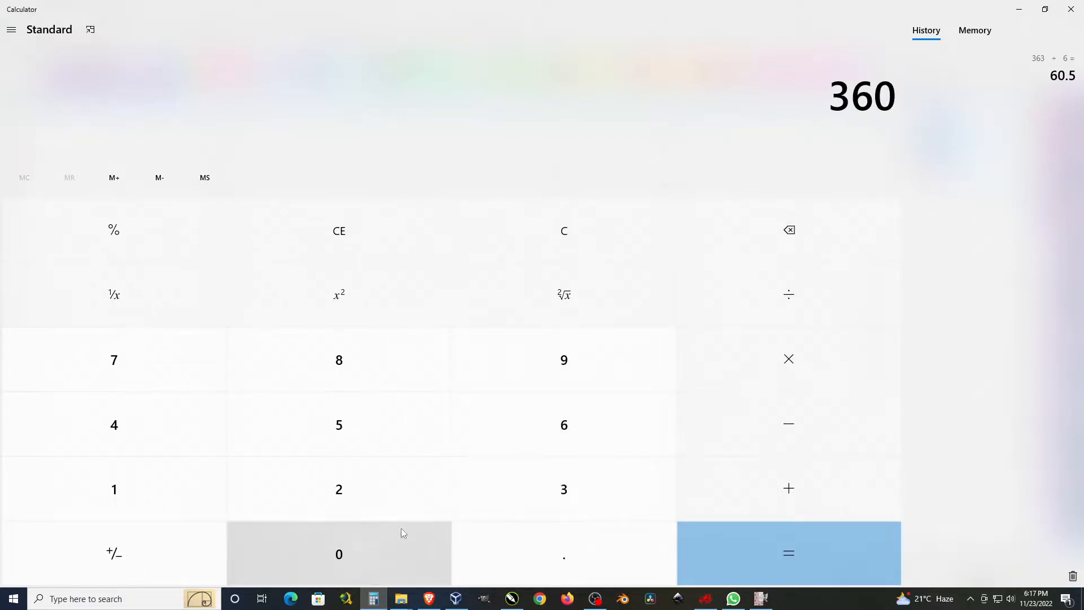
left_click(843, 297)
left_click(576, 438)
left_click(877, 543)
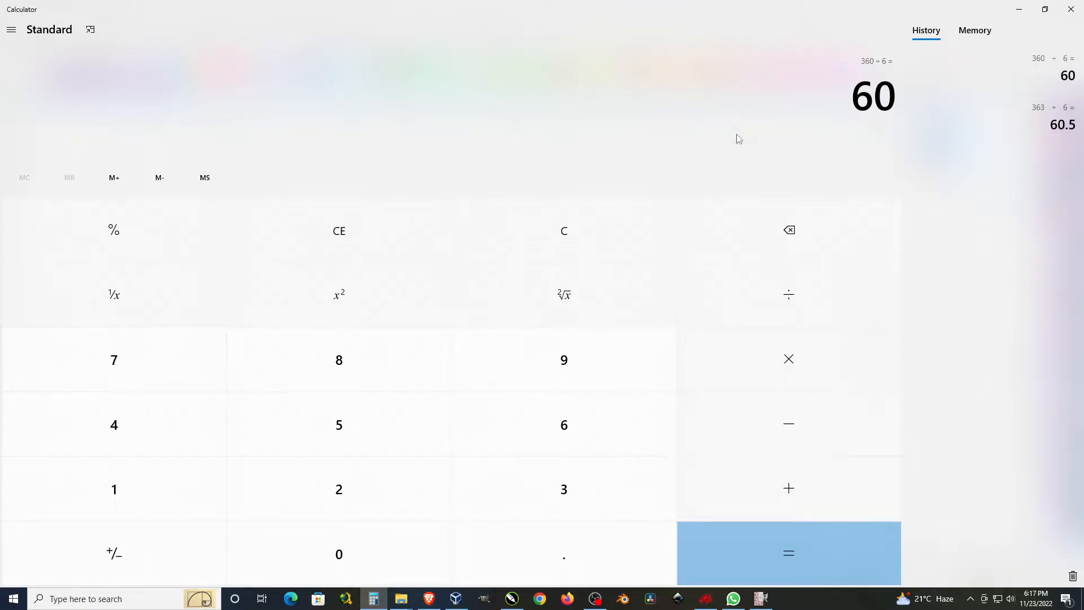
Step: Divide the last calculated result by 2 and close the calculator to return to the drawing
left_click(790, 305)
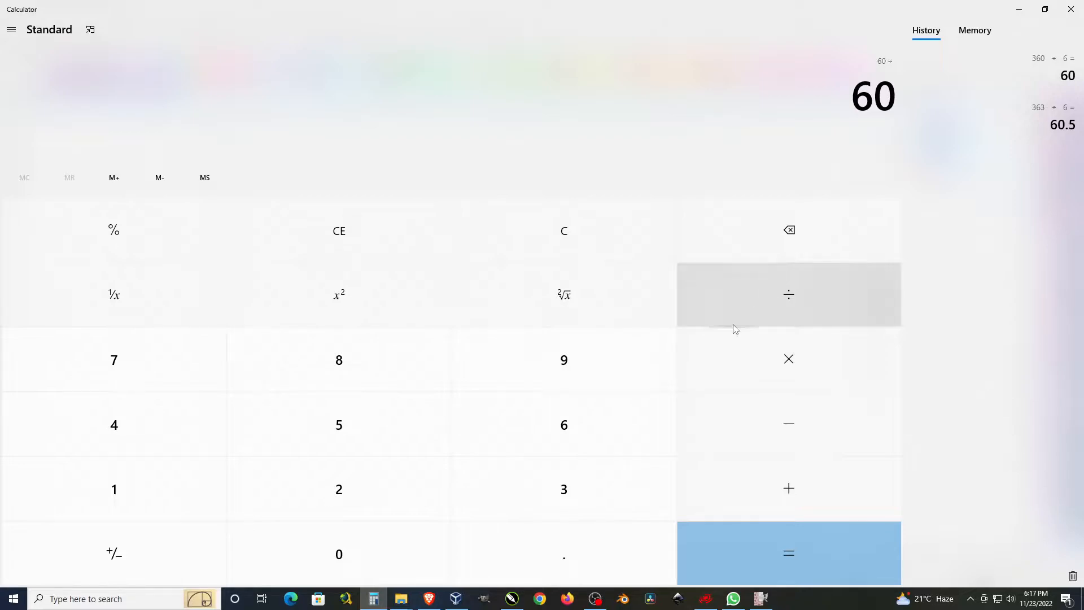
left_click(363, 495)
left_click(851, 558)
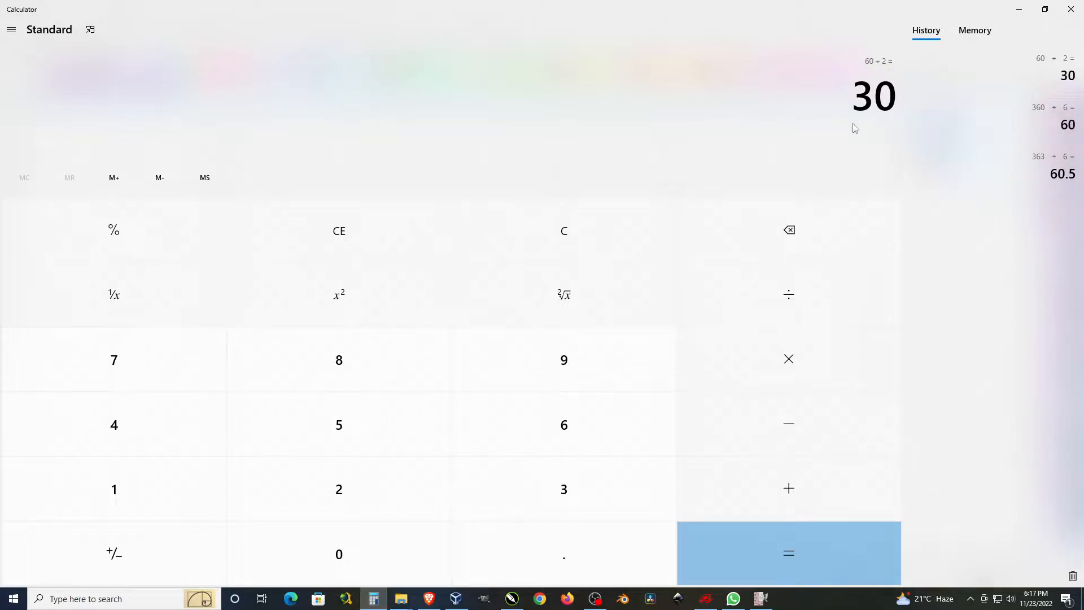
left_click(1070, 10)
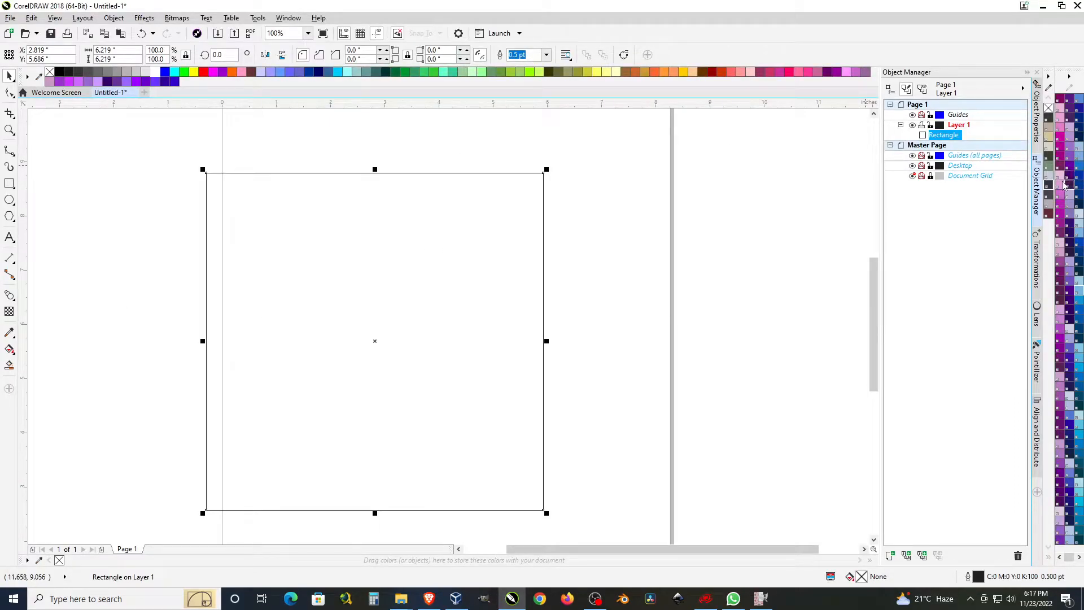
Step: Open the Transformations settings and show the Rotate options for the selected square
left_click(1037, 263)
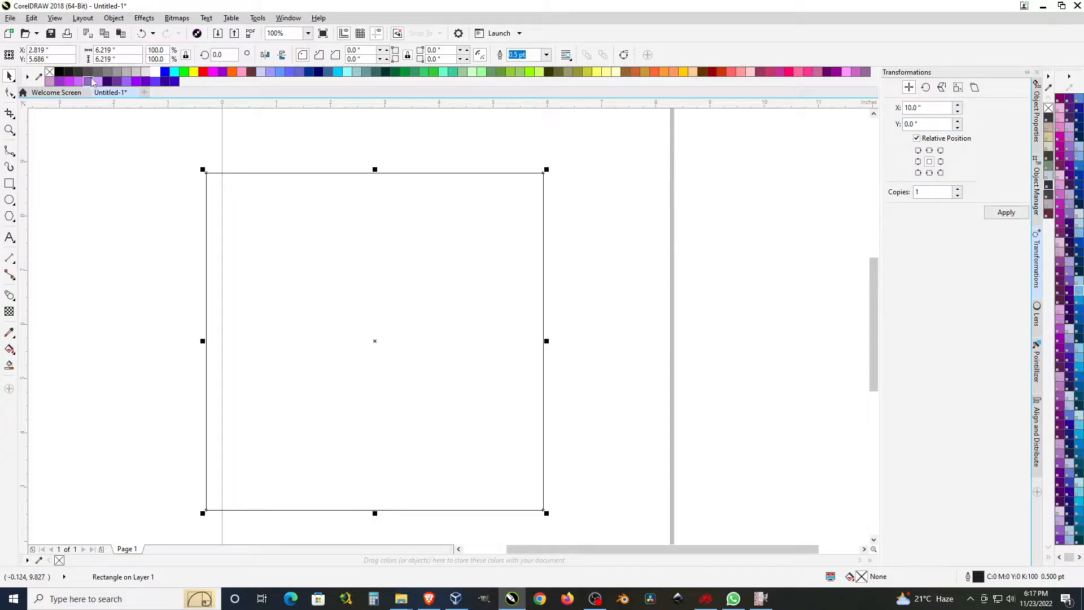
left_click(114, 19)
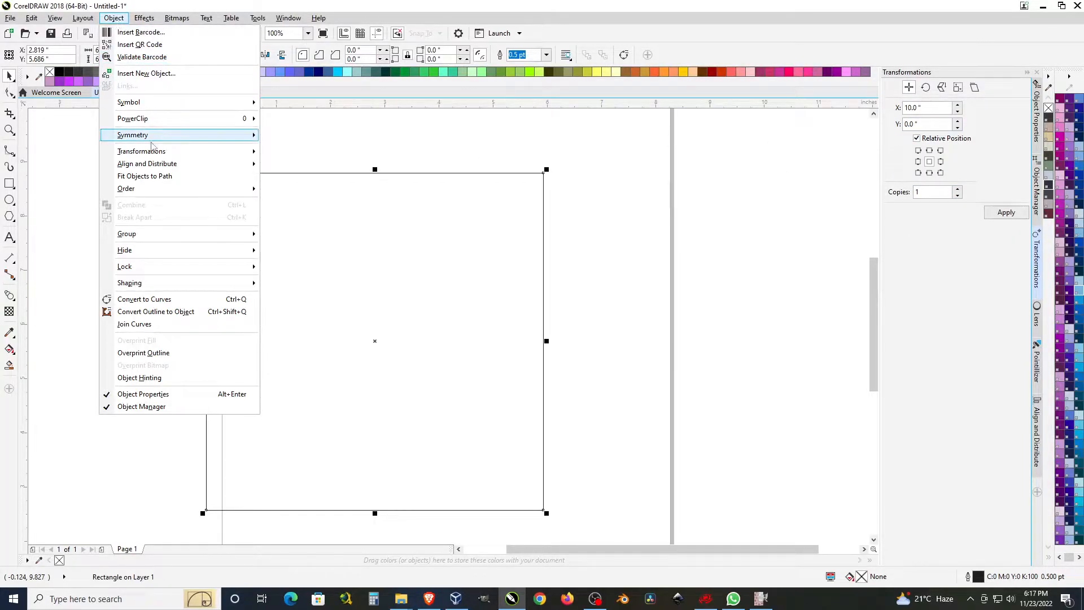
mouse_move(288, 18)
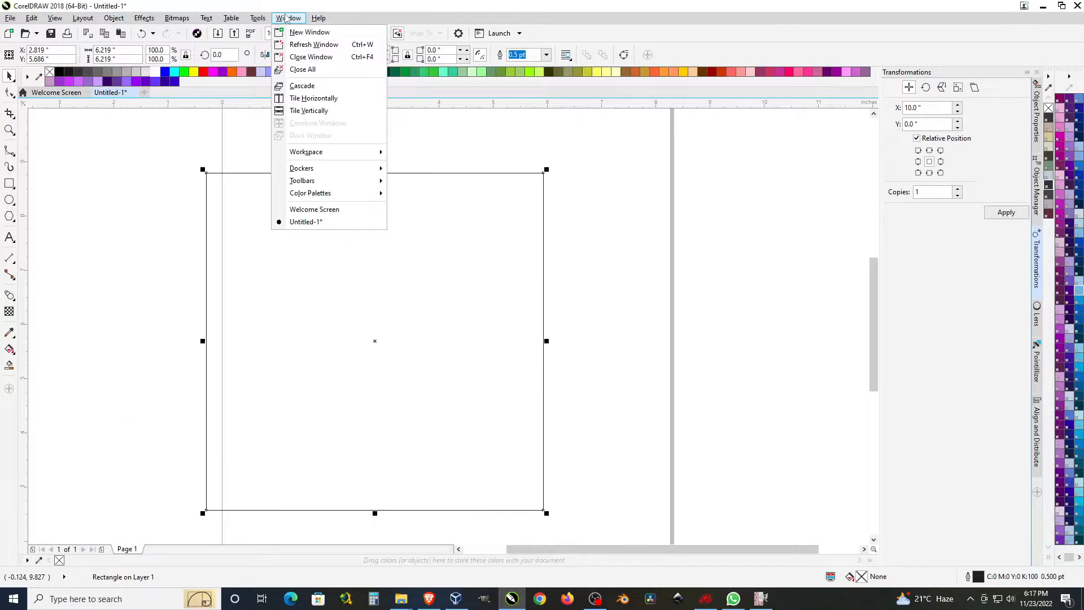
mouse_move(315, 173)
mouse_move(449, 279)
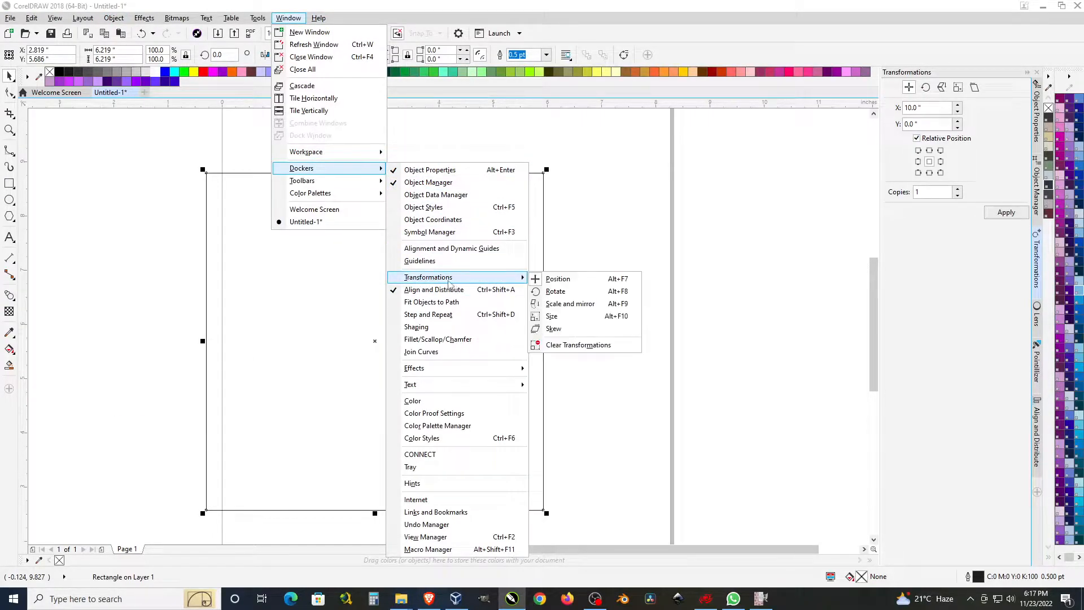
left_click(599, 286)
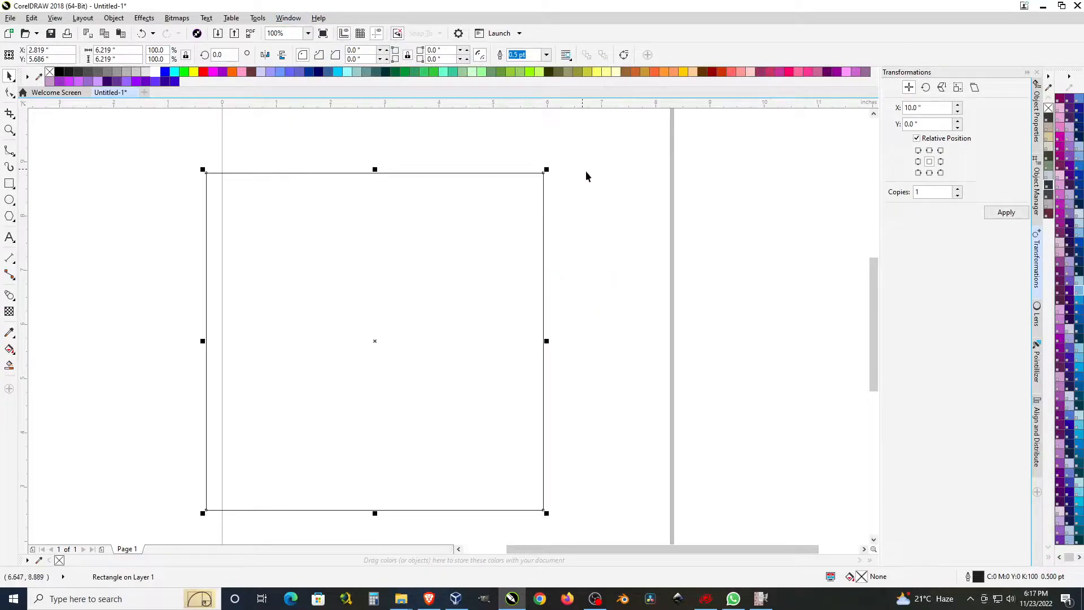
left_click(926, 88)
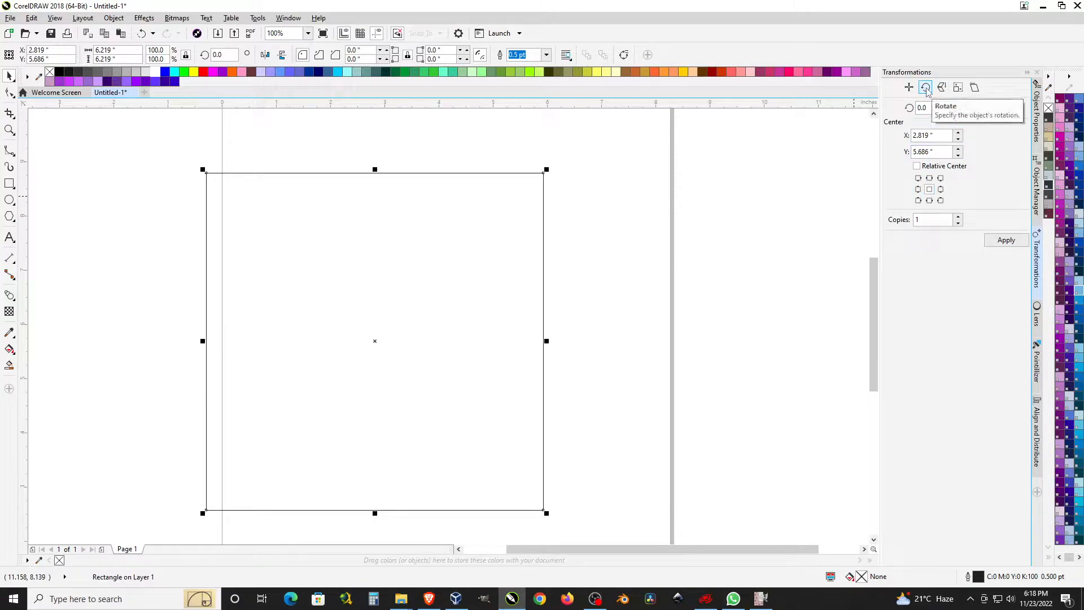
Step: Rotate the square in 30° increments about its centre, creating 6 copies
left_click_drag(940, 107, 896, 108)
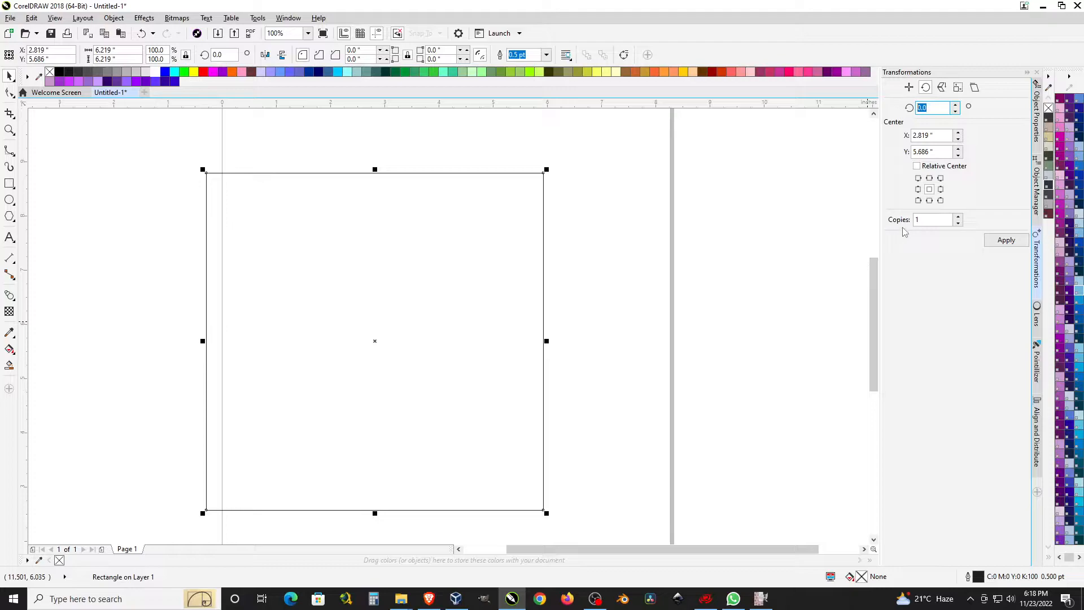
left_click(958, 217)
left_click(958, 217)
left_click(958, 217)
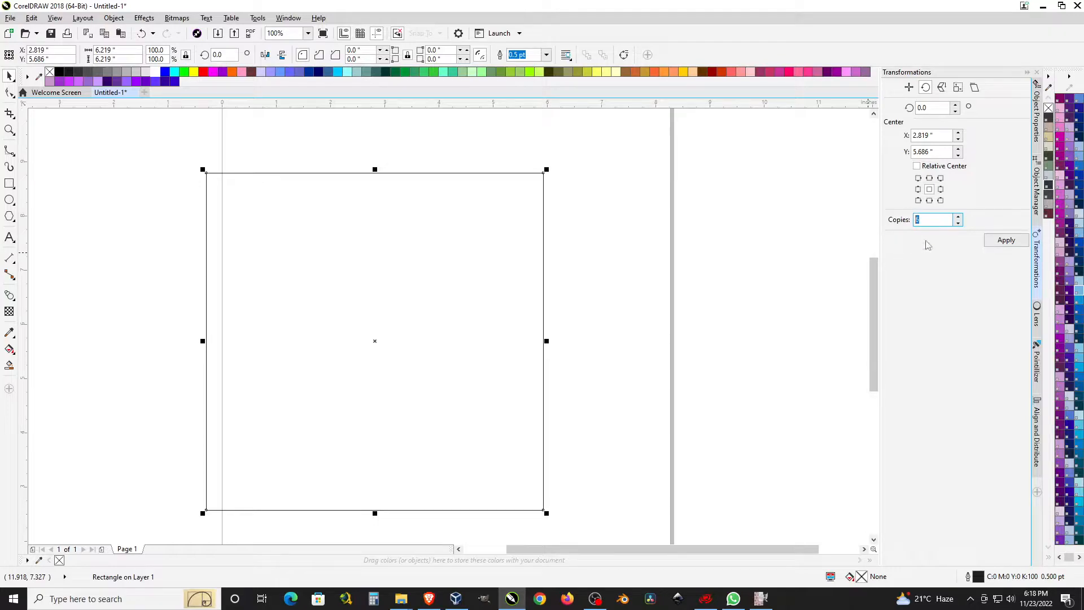
left_click(932, 107)
type("30")
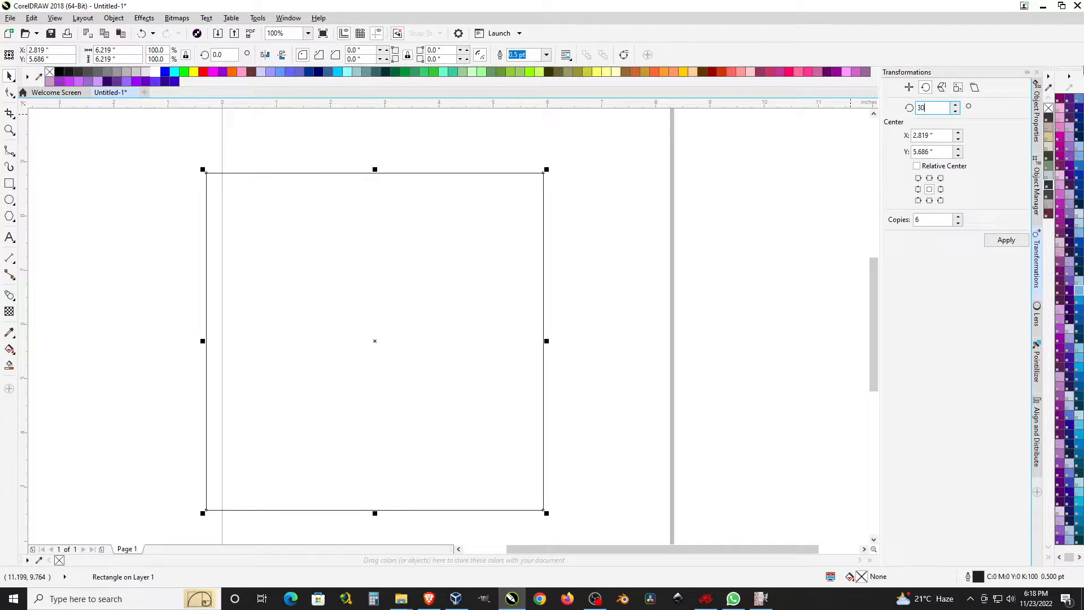
left_click(930, 190)
left_click(1007, 241)
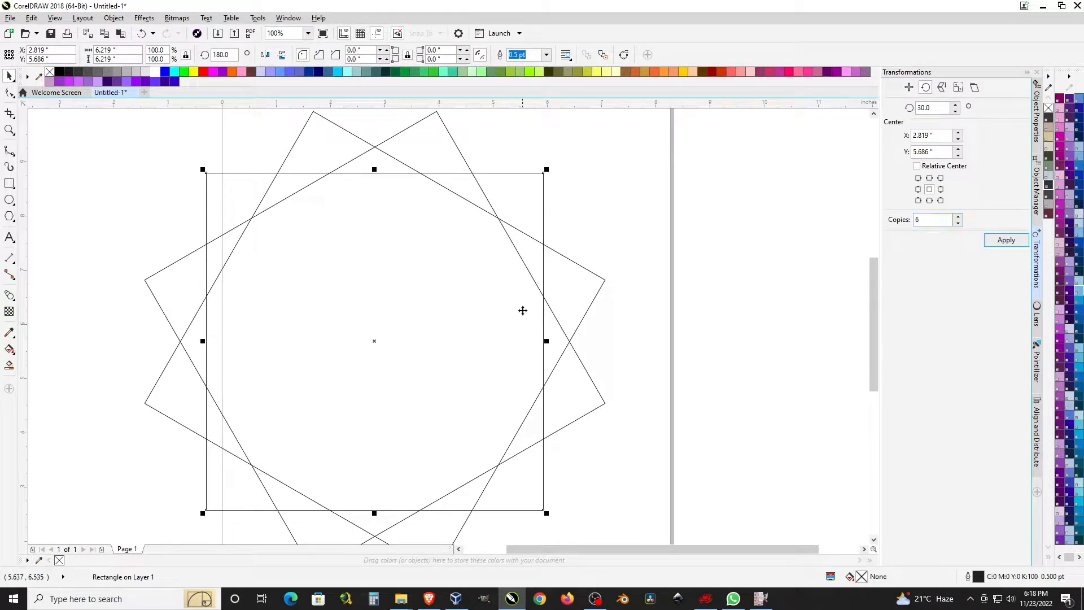
Step: Pull the stacked upright and tilted squares apart so that the individual copies can be seen
left_click(741, 252)
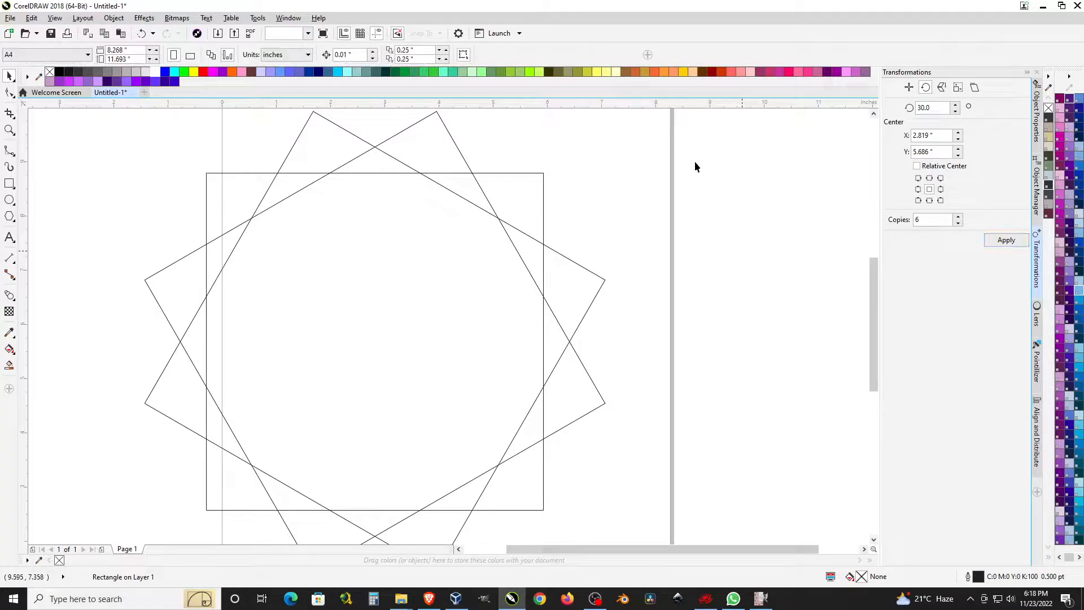
scroll(694, 164, "down", 2)
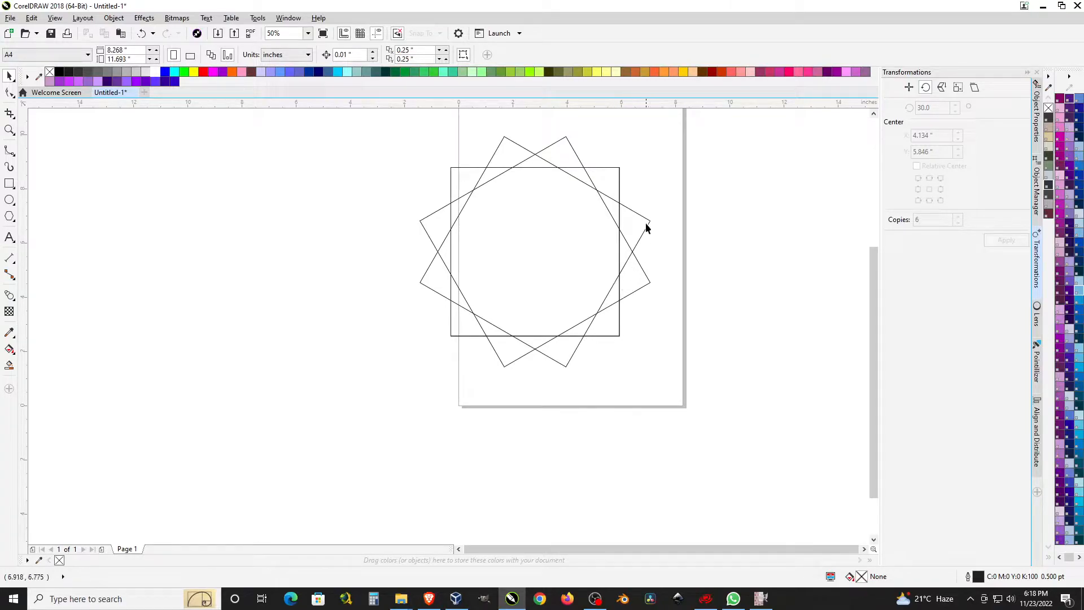
left_click_drag(617, 180, 395, 190)
left_click_drag(609, 174, 806, 248)
left_click_drag(617, 180, 797, 153)
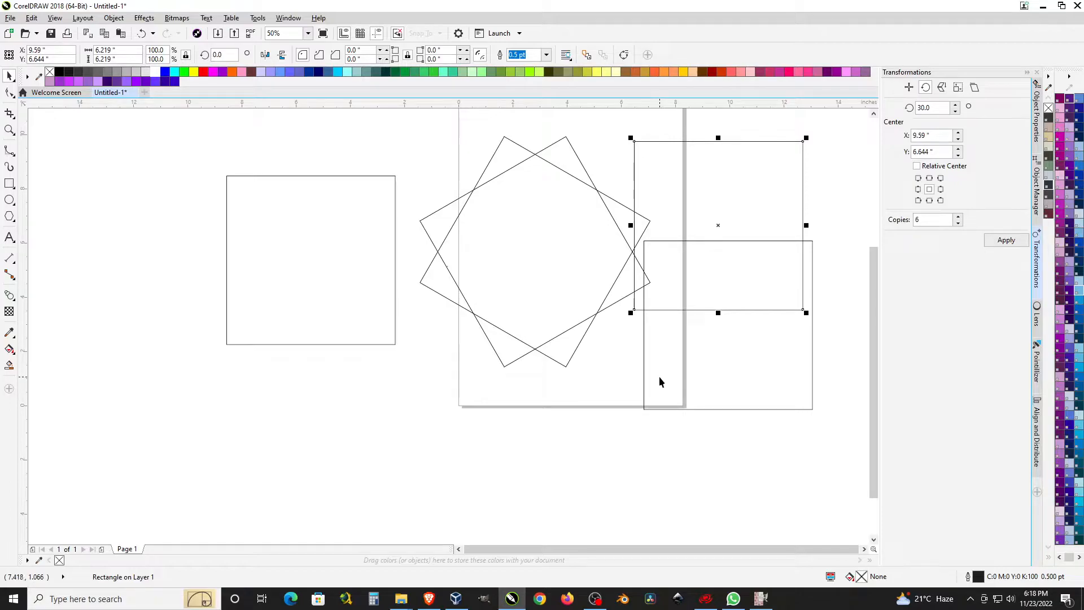
left_click_drag(585, 258, 403, 451)
left_click_drag(587, 326, 605, 472)
left_click_drag(564, 244, 181, 179)
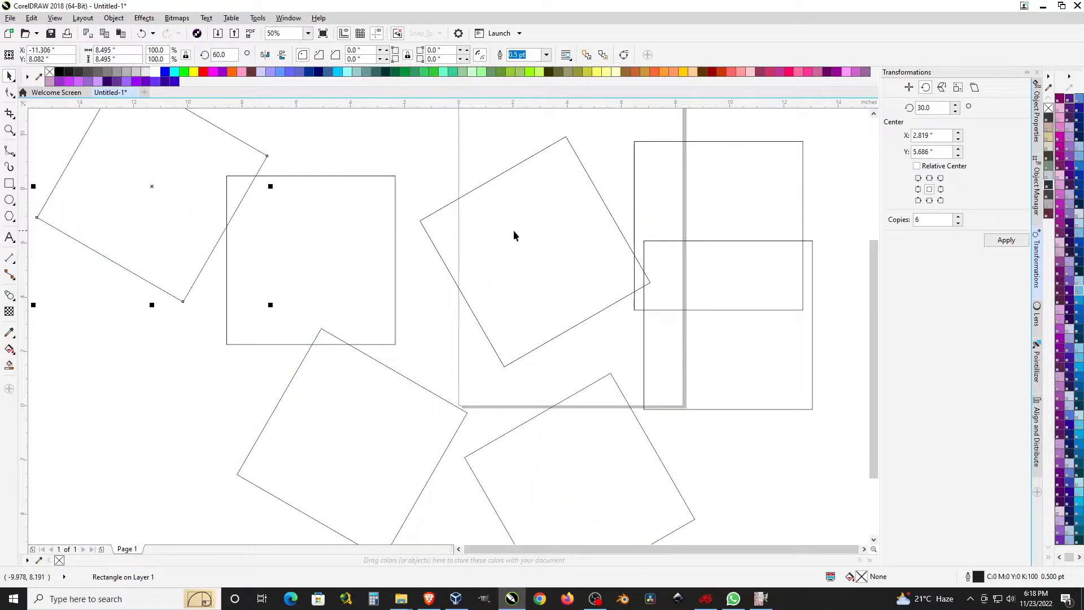
left_click_drag(569, 256, 438, 227)
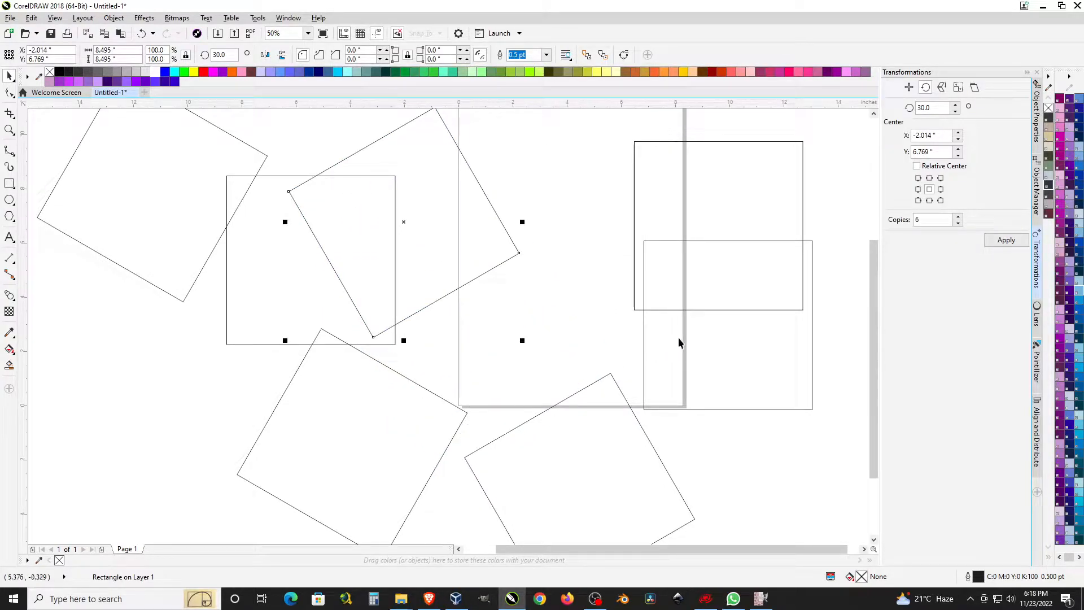
scroll(384, 236, "down", 1)
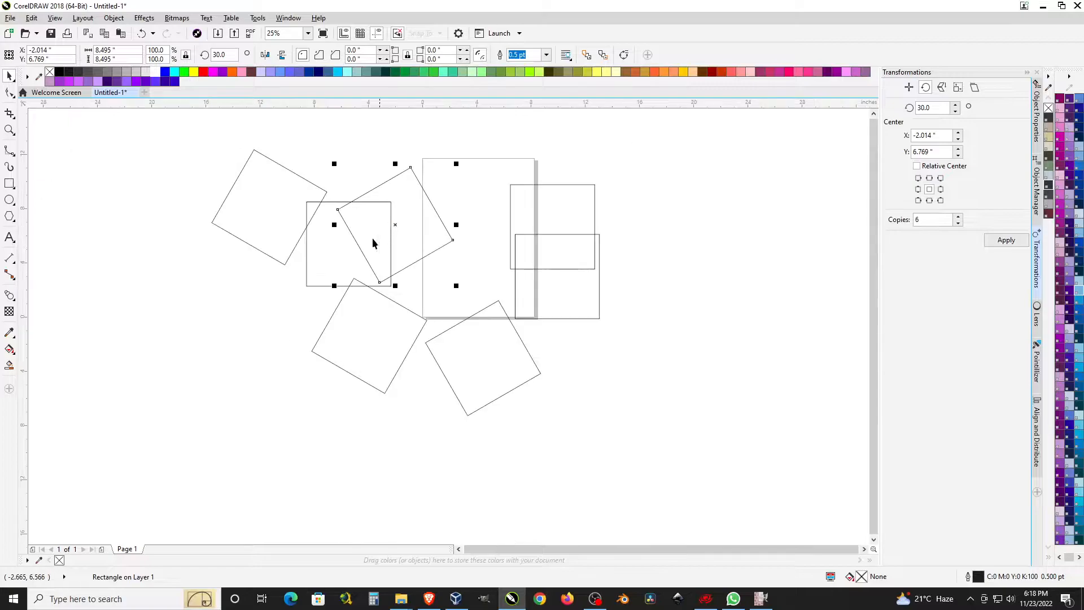
Step: Delete the surplus squares and centre a single upright square on the page
left_click_drag(160, 138, 561, 479)
key("Delete")
left_click(561, 252)
left_click_drag(561, 251, 558, 225)
key("p")
key("Escape")
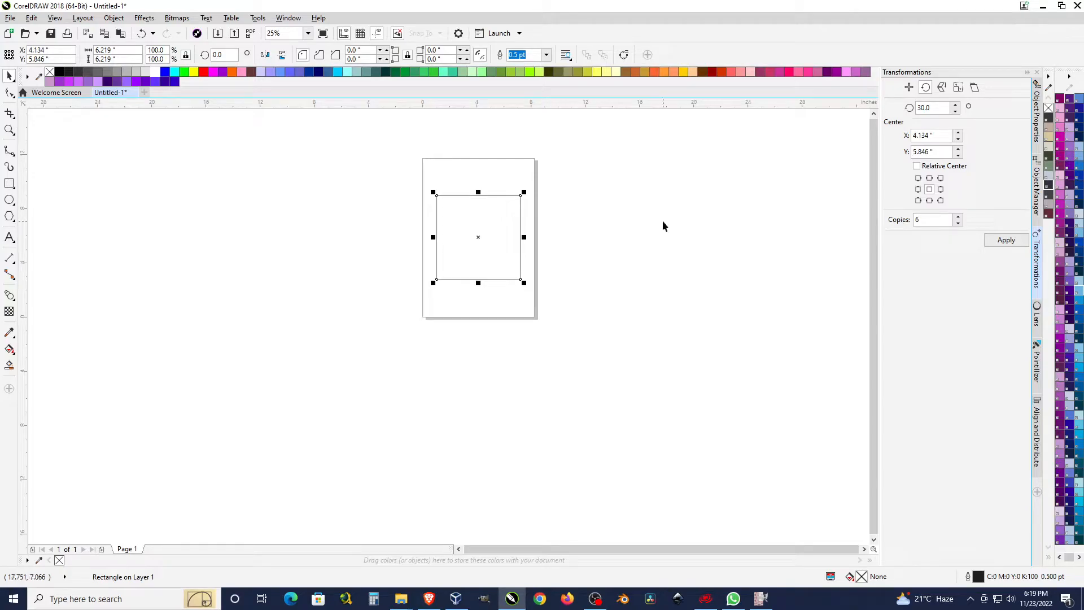
Step: Create 1 copy of the centred square rotated 30° about its centre
key("shift+F2")
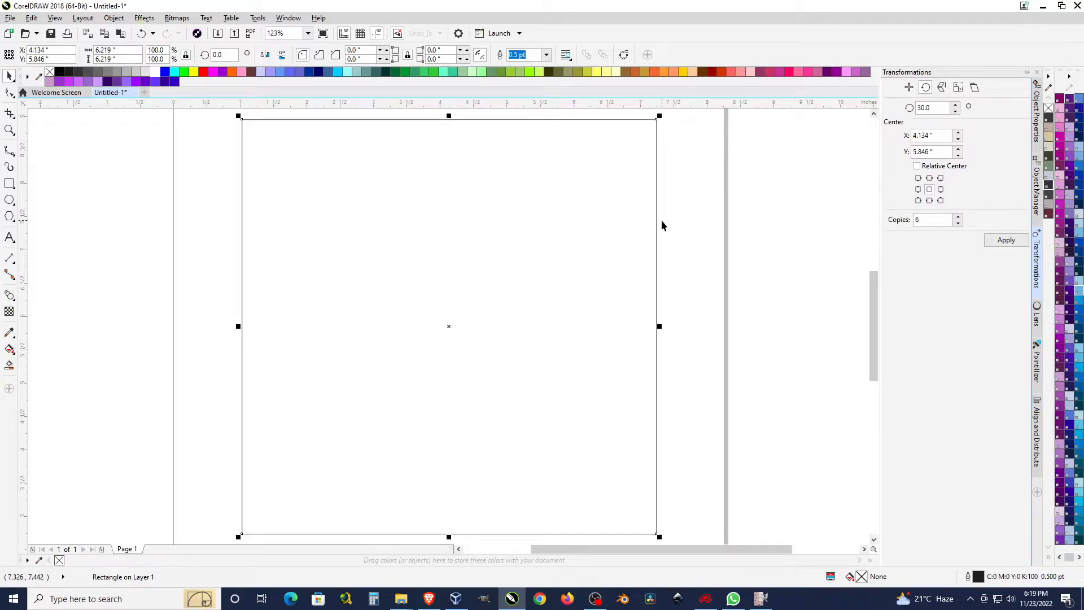
double_click(920, 220)
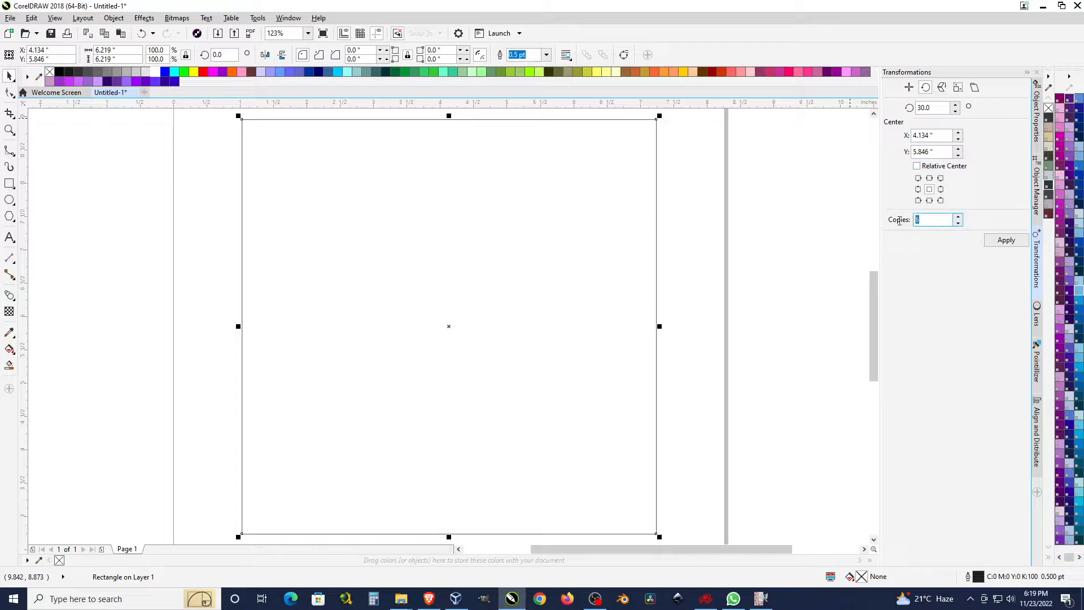
type("1")
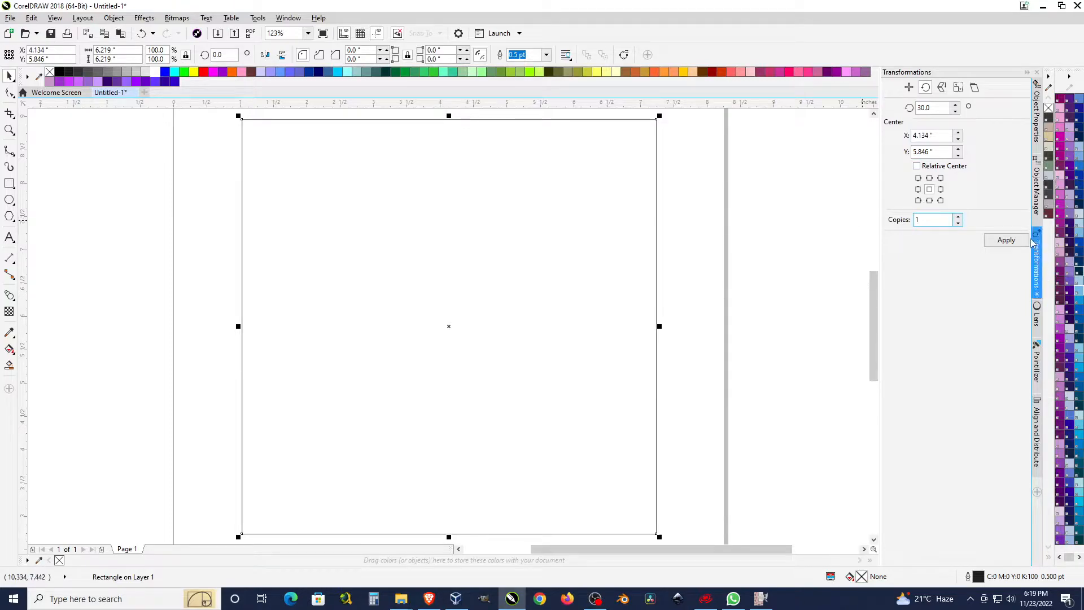
left_click(1005, 239)
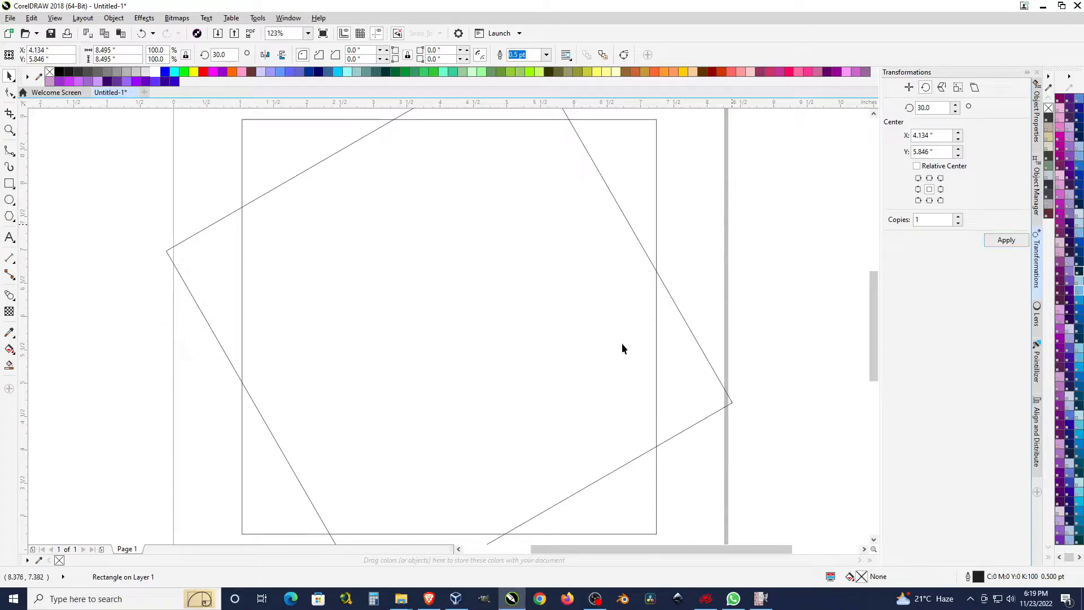
left_click(559, 358)
key("F4")
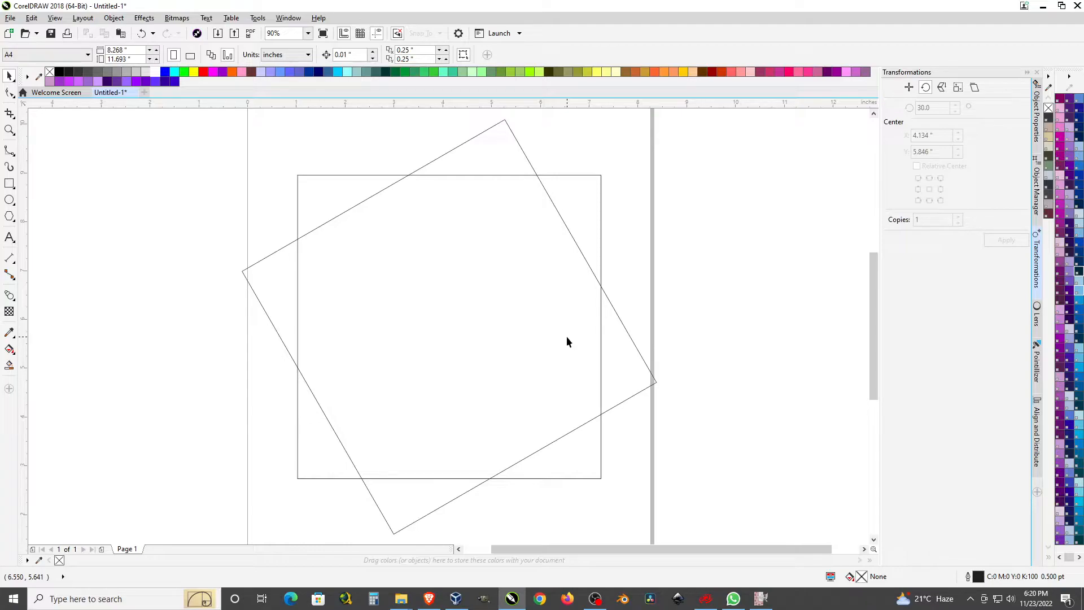
Step: Make 1 copy of the tilted square rotated by 60° about its centre
left_click(617, 358)
left_click_drag(937, 107, 897, 112)
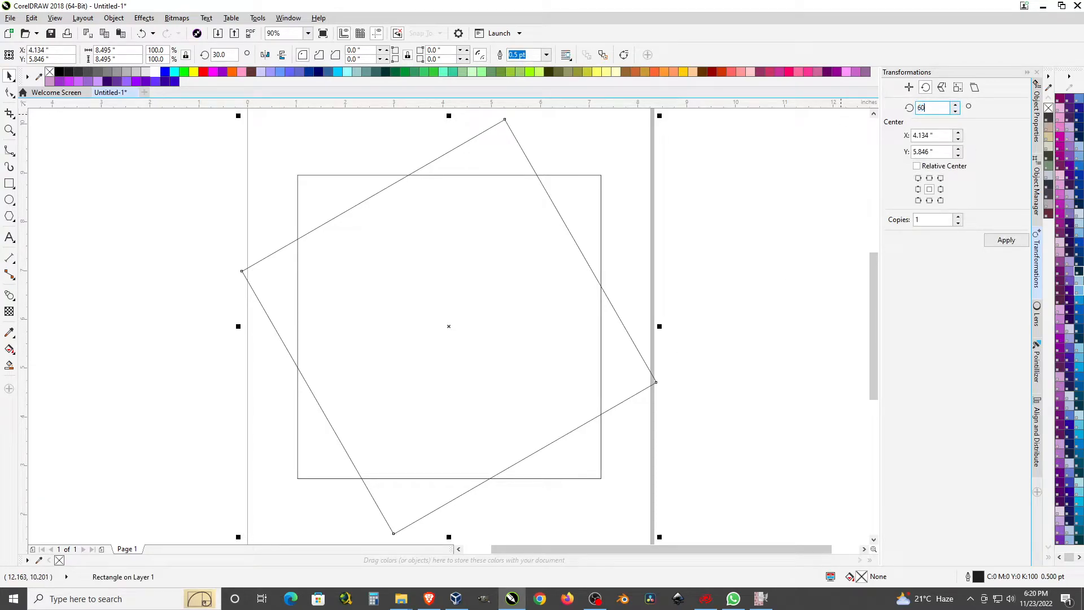
type("60")
key("Return")
left_click(675, 299)
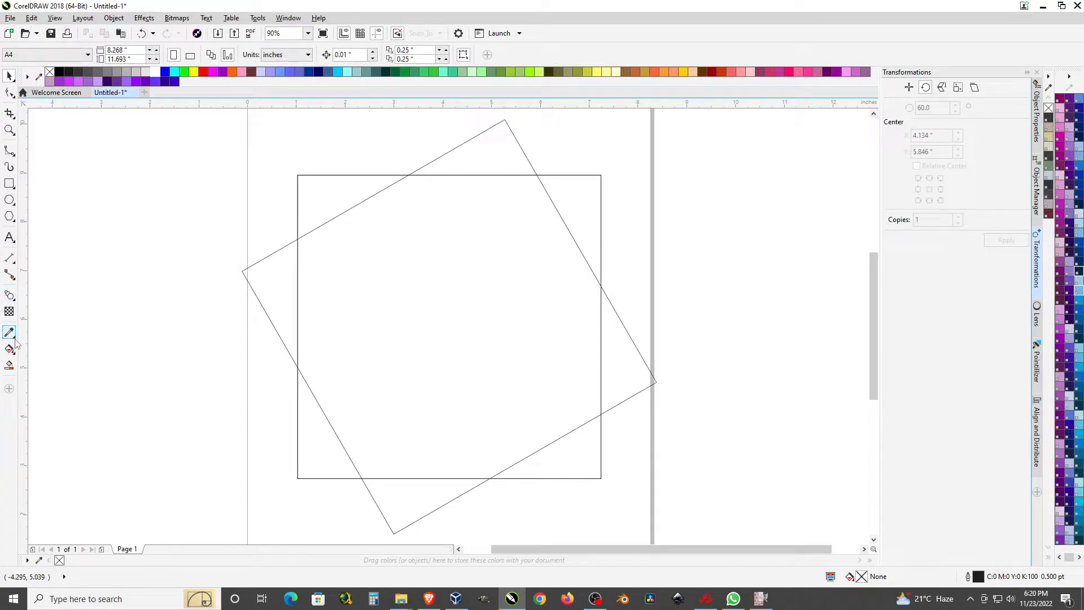
Step: Delete the tilted square and the extra stacked copy, keeping a single upright square centred on the page
left_click(489, 161)
key("Delete")
left_click_drag(529, 265, 683, 239)
key("Delete")
Step: Try 1 copy of the upright square rotated 60° about its centre, and delete the rotated copy
left_click(541, 269)
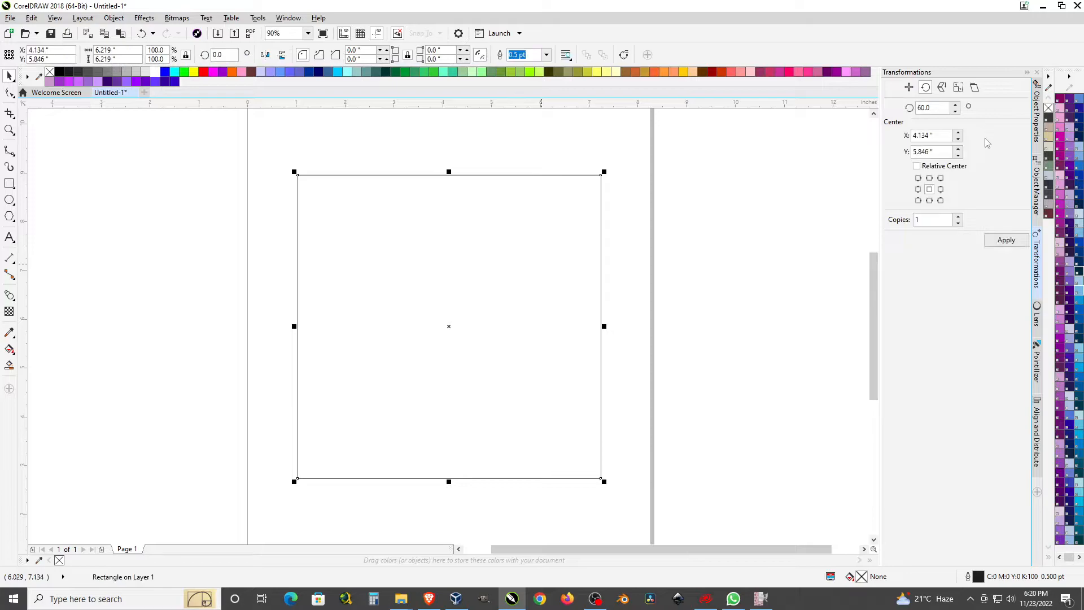
left_click(1006, 240)
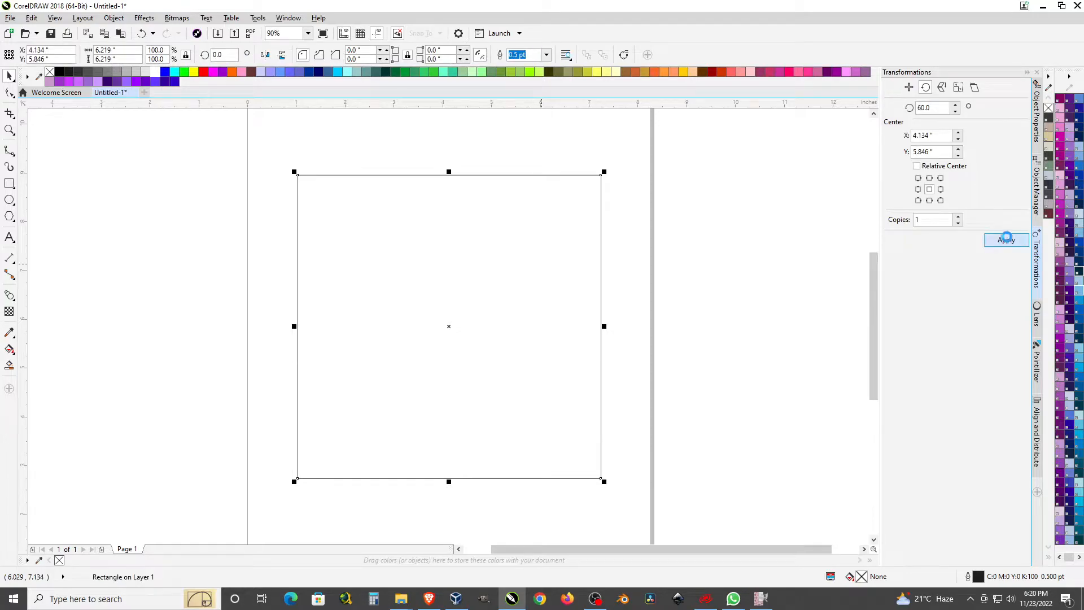
left_click(700, 332)
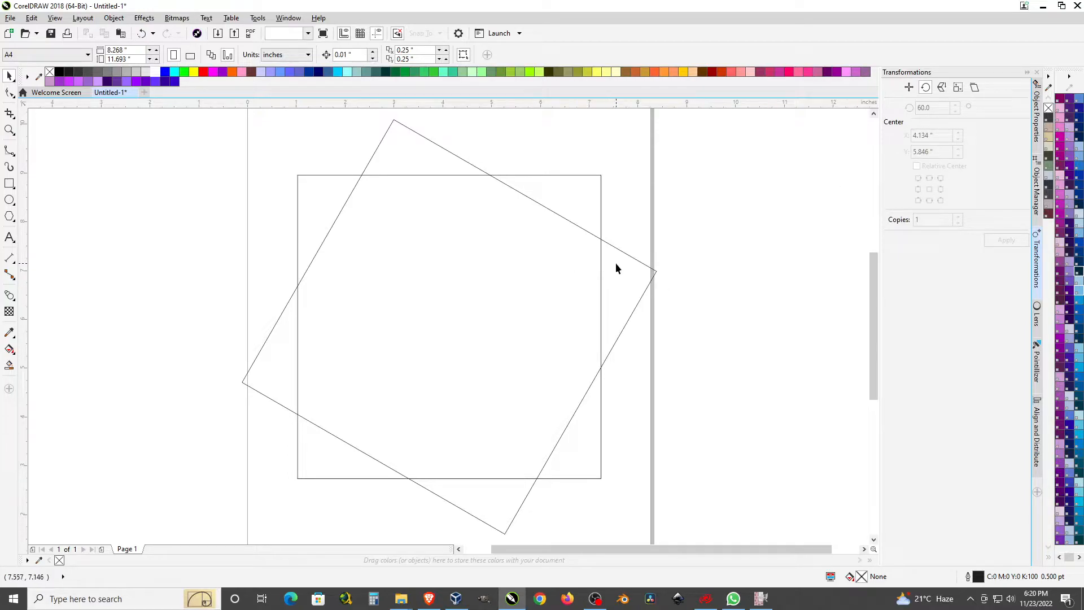
left_click(615, 263)
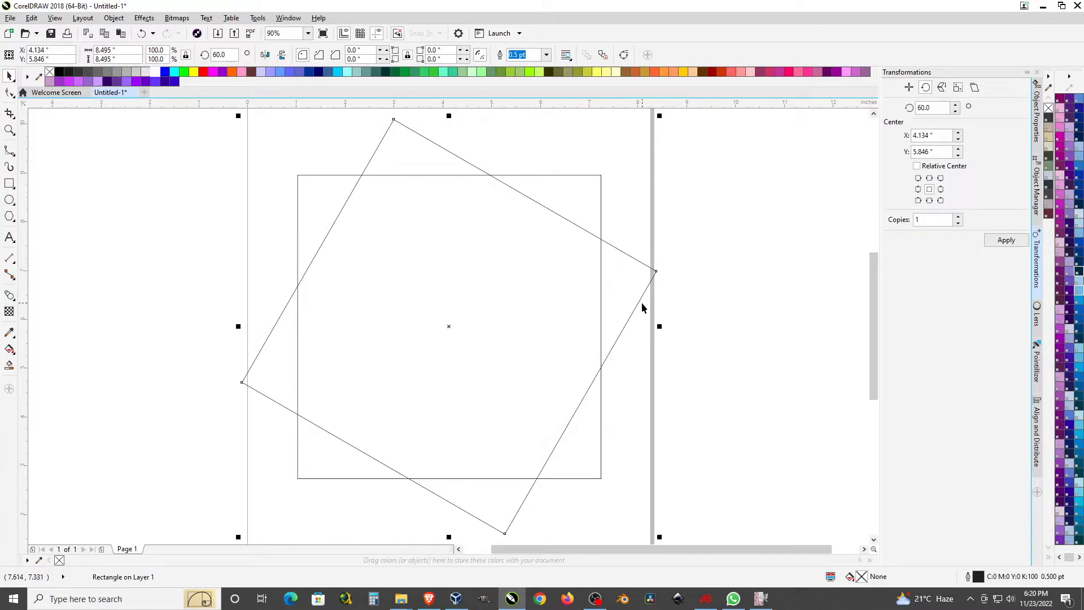
key("Delete")
Step: Create 1 copy of the upright square rotated 30° about its centre
left_click(550, 273)
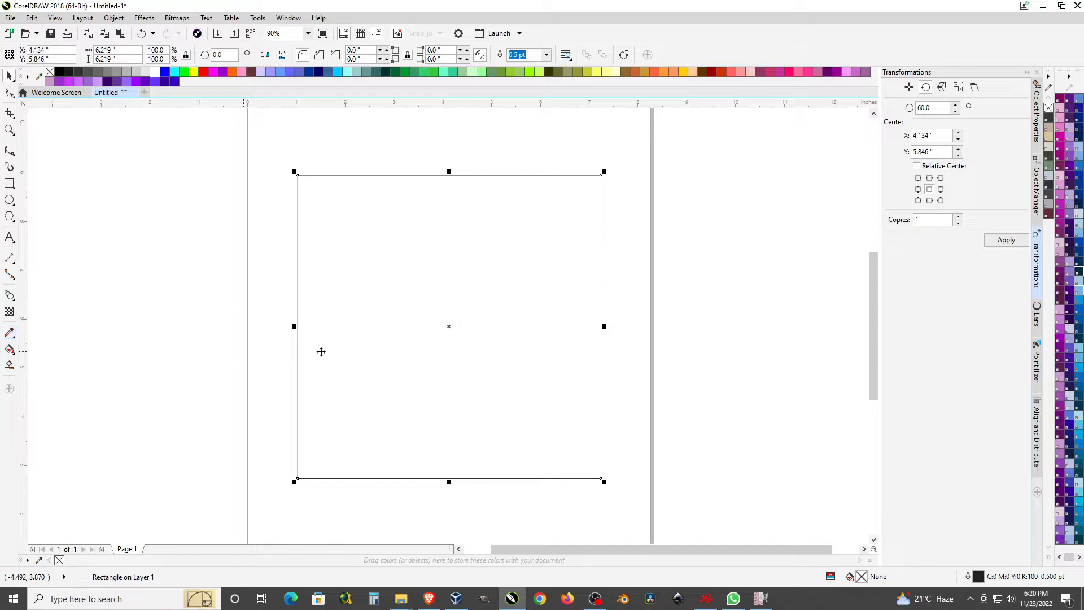
double_click(932, 107)
type("30")
left_click(1002, 243)
left_click(701, 349)
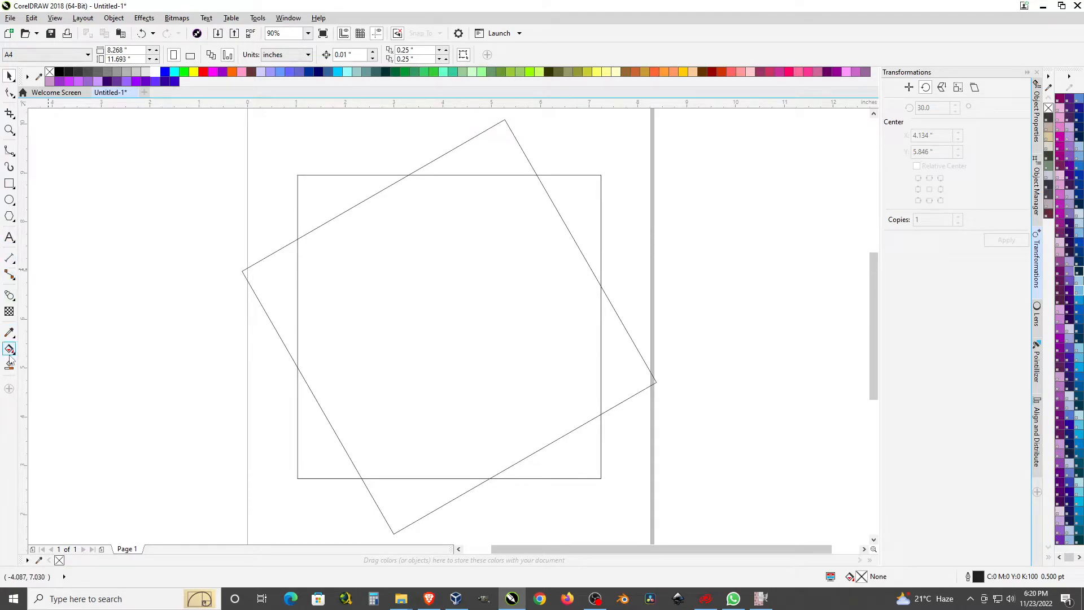
Step: Smart Fill the tilted square's corner that overhangs the upright square's right edge and pull the filled triangle clear of both squares
left_click(627, 363)
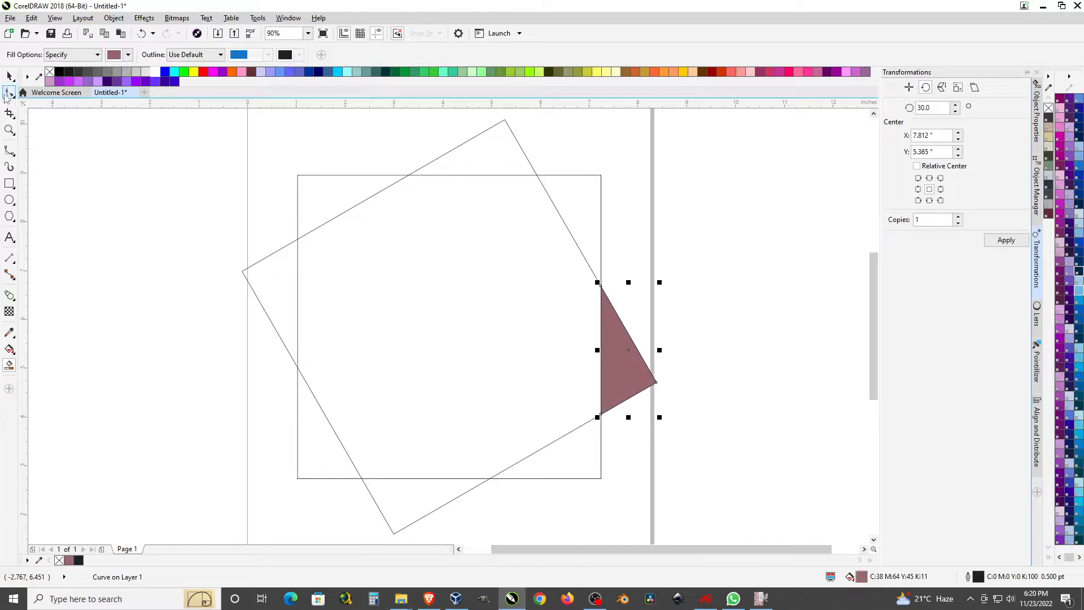
key("space")
left_click_drag(632, 352, 803, 256)
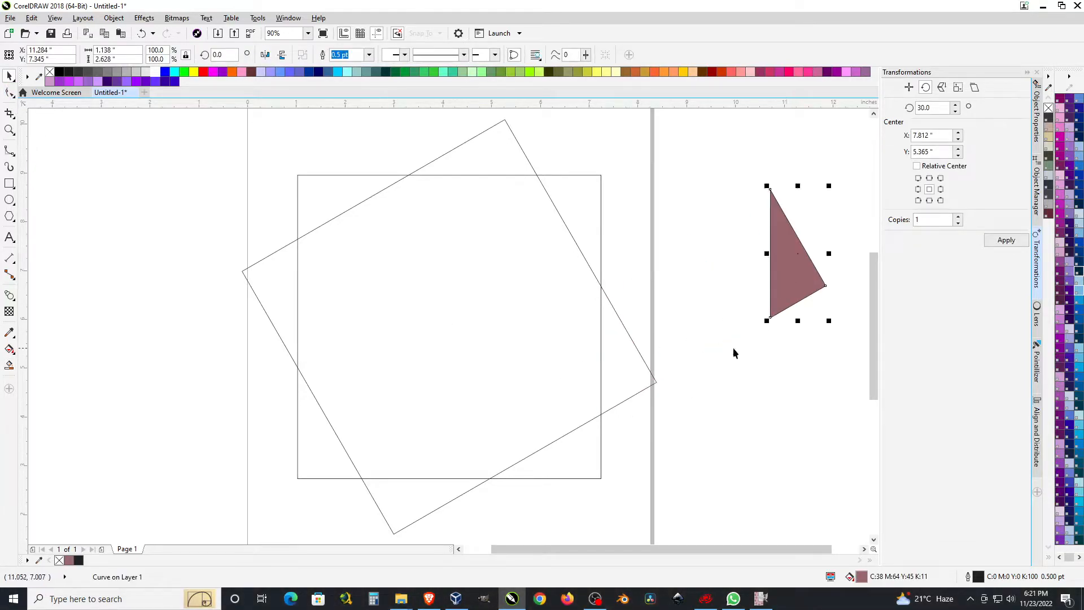
Step: Delete both squares and move the filled triangle onto the page
scroll(324, 253, "down", 3)
left_click_drag(243, 167, 517, 441)
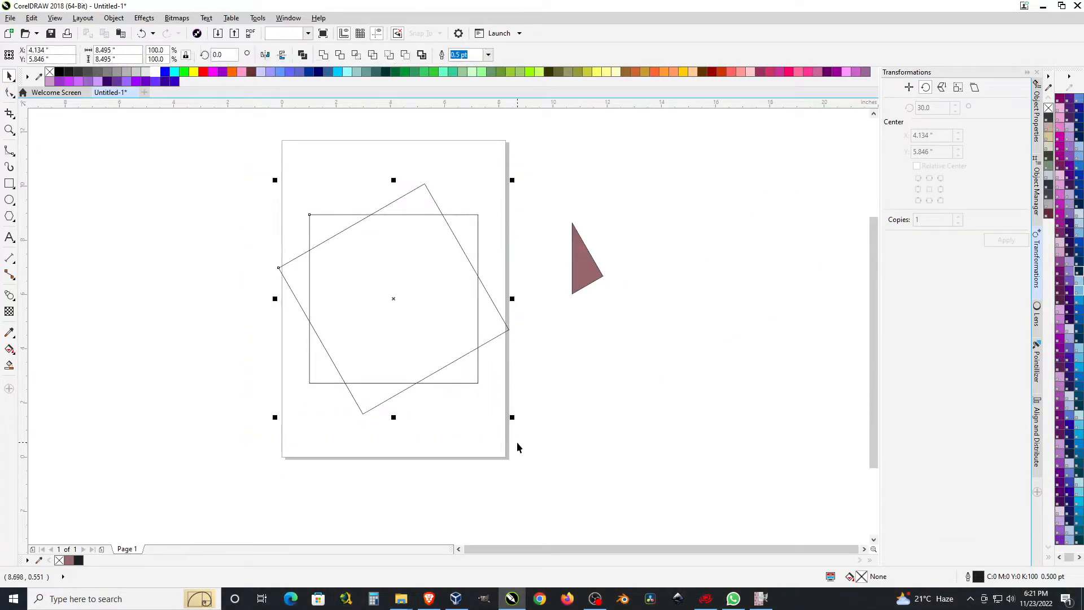
key("Delete")
left_click_drag(581, 260, 411, 276)
Step: Set the triangle's rotation centre at its lower corner and mirror a copy across its vertical edge to complete a kite
scroll(409, 268, "up", 2)
left_click(413, 265)
left_click_drag(435, 282, 404, 352)
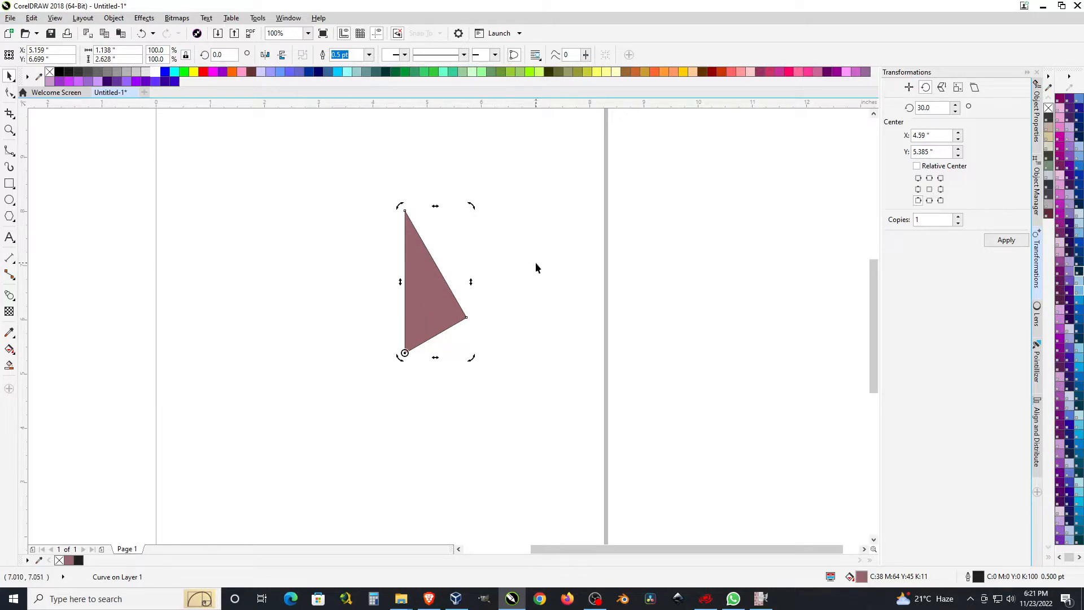
left_click(437, 302)
left_click_drag(470, 280, 342, 280)
key("Escape")
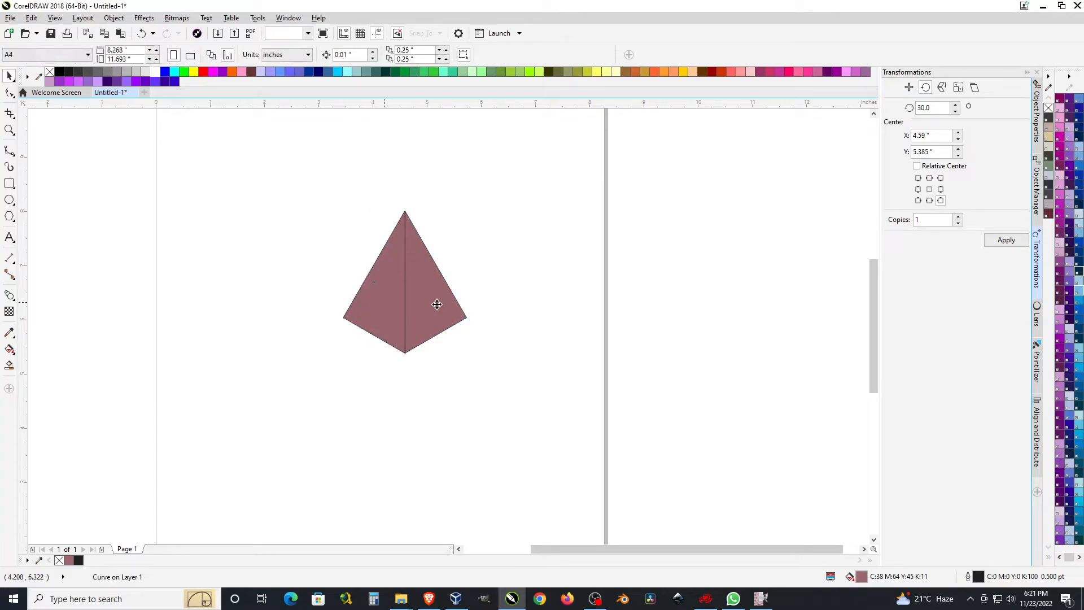
Step: Place a spare copy of the two kite halves to the left of the page
left_click(438, 302)
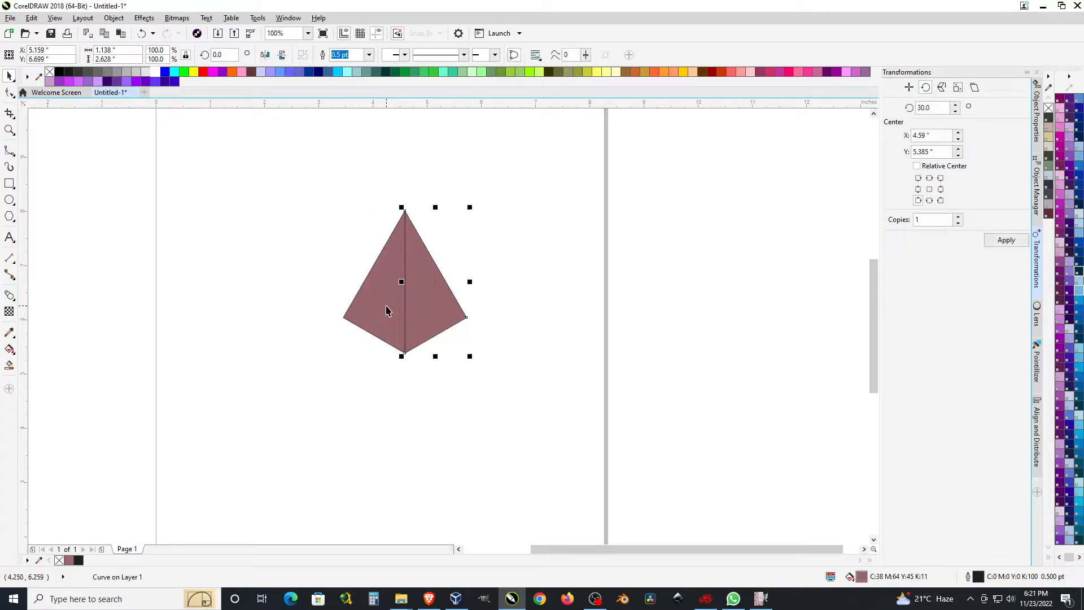
left_click(388, 308, "shift")
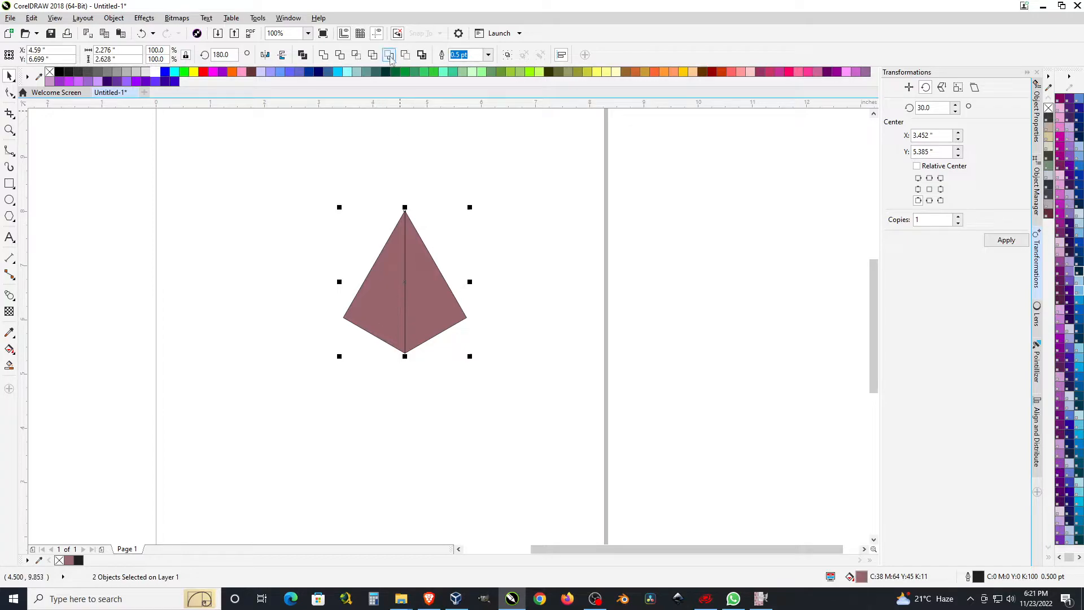
left_click(402, 282)
left_click_drag(401, 282, 85, 242)
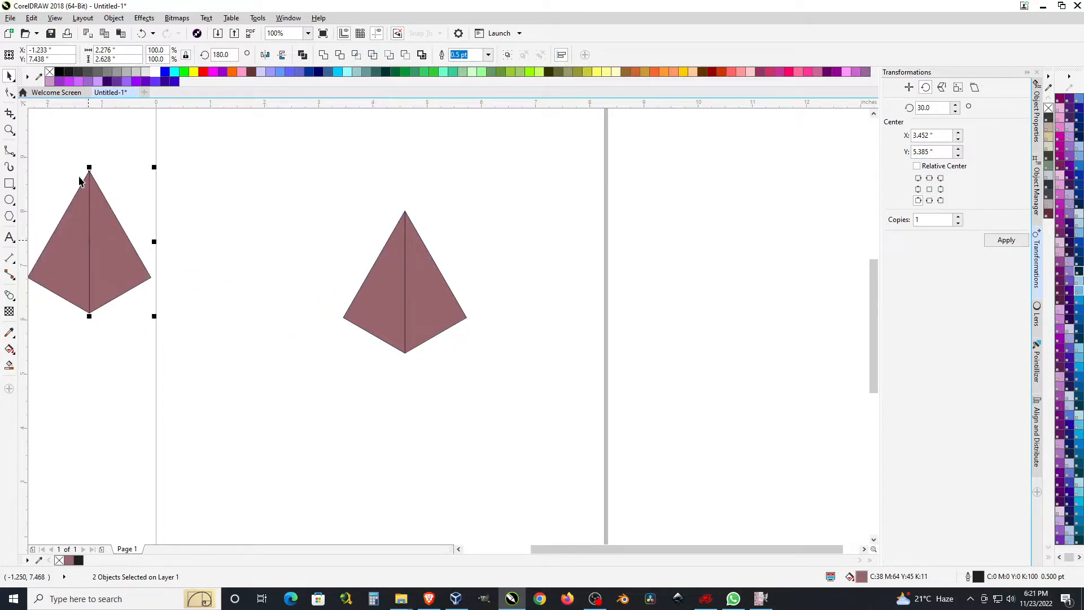
Step: Weld the two halves of the kite on the page and set its rotation centre at the bottom vertex
left_click_drag(577, 463, 579, 465)
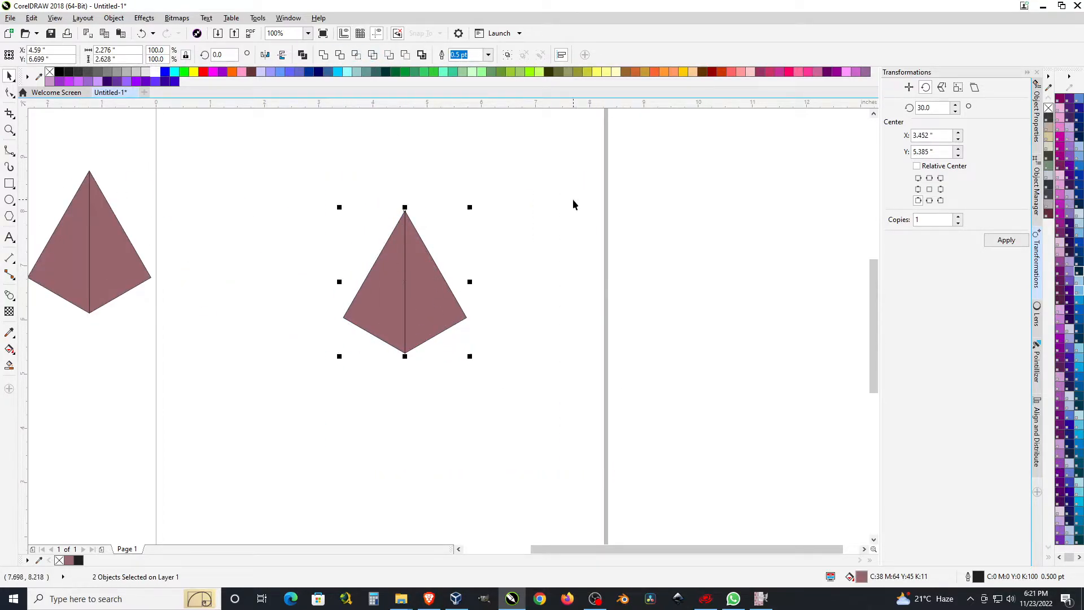
left_click(327, 55)
left_click(403, 289)
left_click_drag(405, 281, 405, 352)
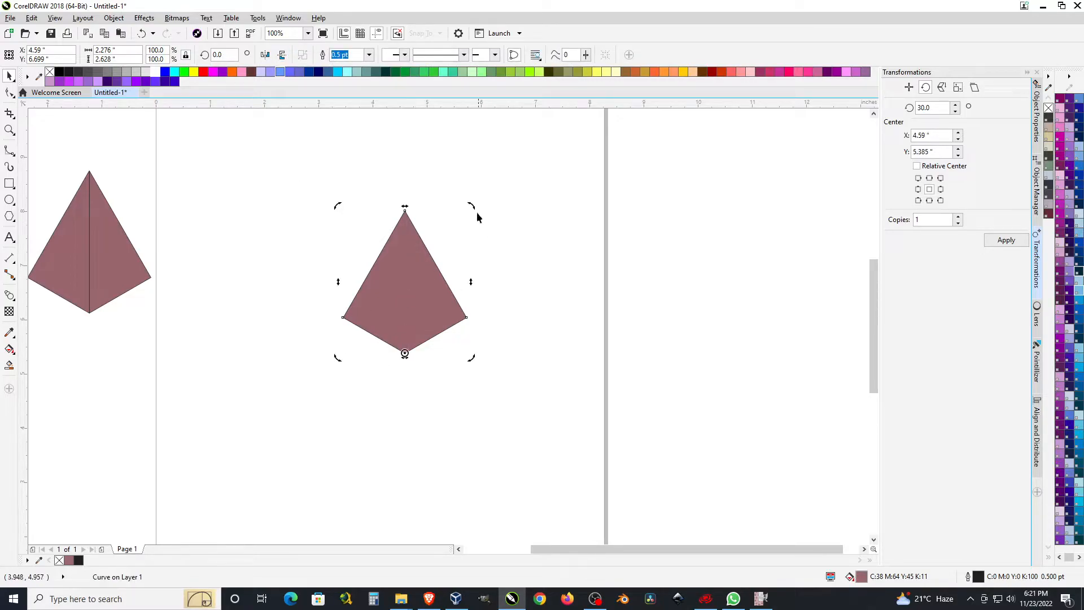
Step: Make two copies of the welded kite around its bottom vertex in 120° clockwise steps to form a large triangle
left_click_drag(473, 206, 519, 498)
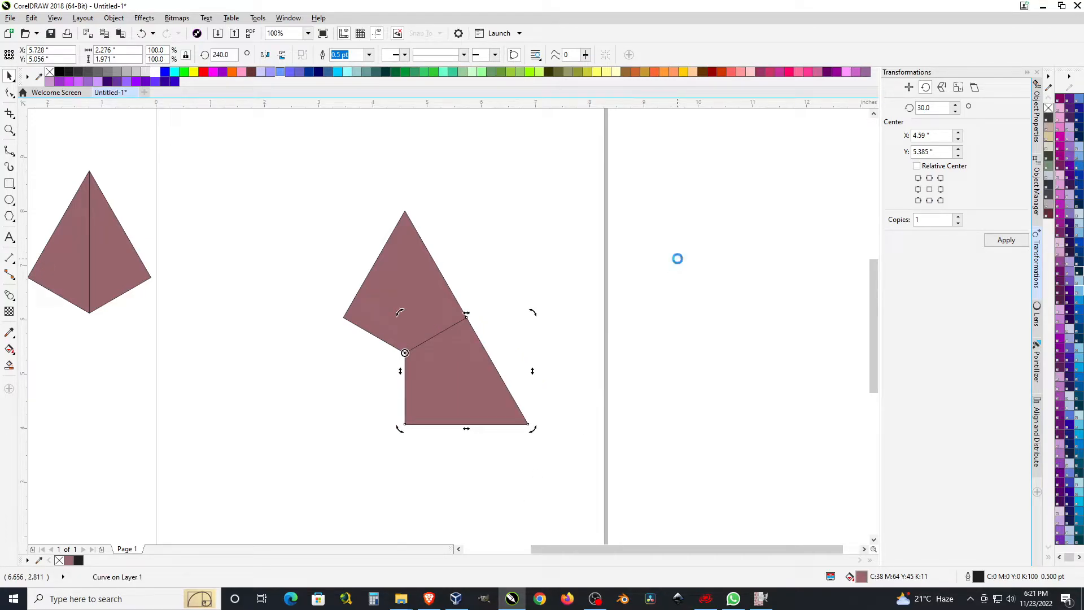
key("ctrl+r")
left_click(677, 259)
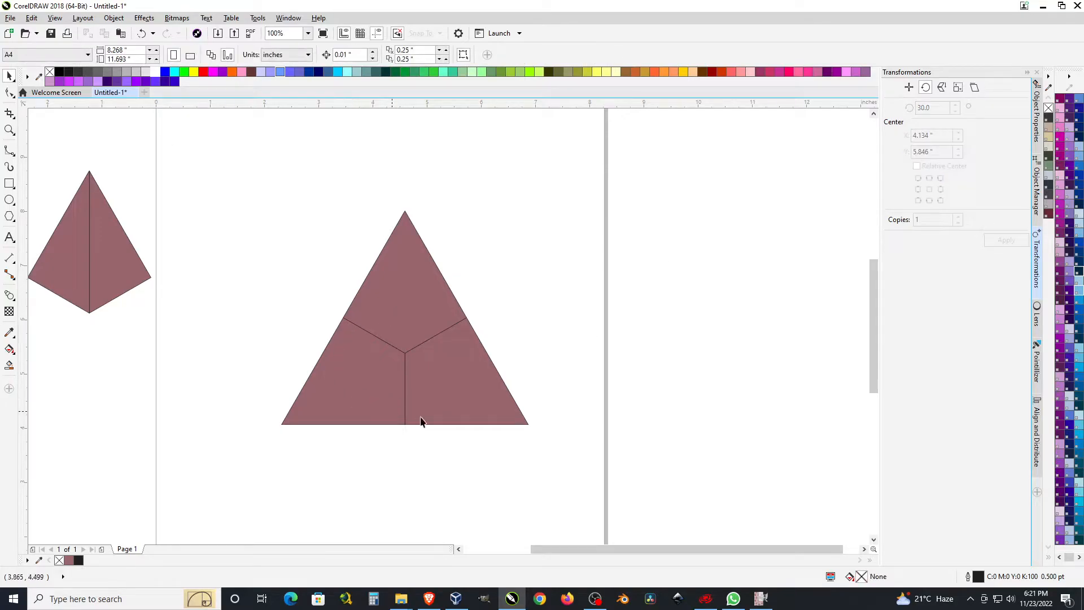
Step: Move the upper kite out of the large triangle to the right and set its rotation centre at its top vertex
left_click(416, 290)
left_click_drag(416, 291, 725, 281)
left_click(730, 298)
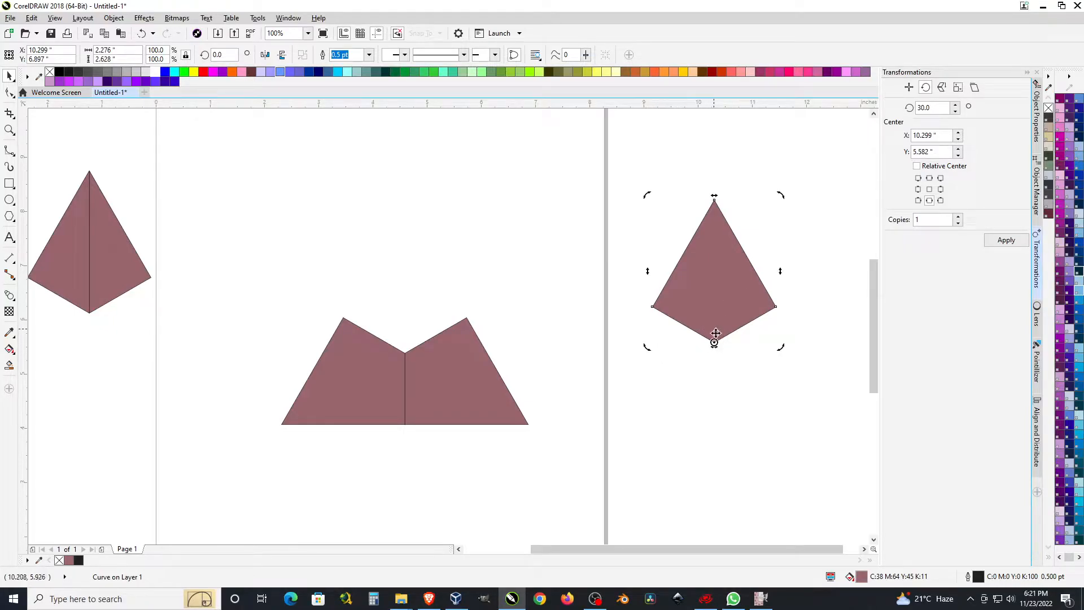
left_click_drag(714, 342, 714, 200)
Step: Make five copies of the separated kite around its top vertex in 60° clockwise steps to form a hexagon
left_click_drag(647, 346, 498, 222)
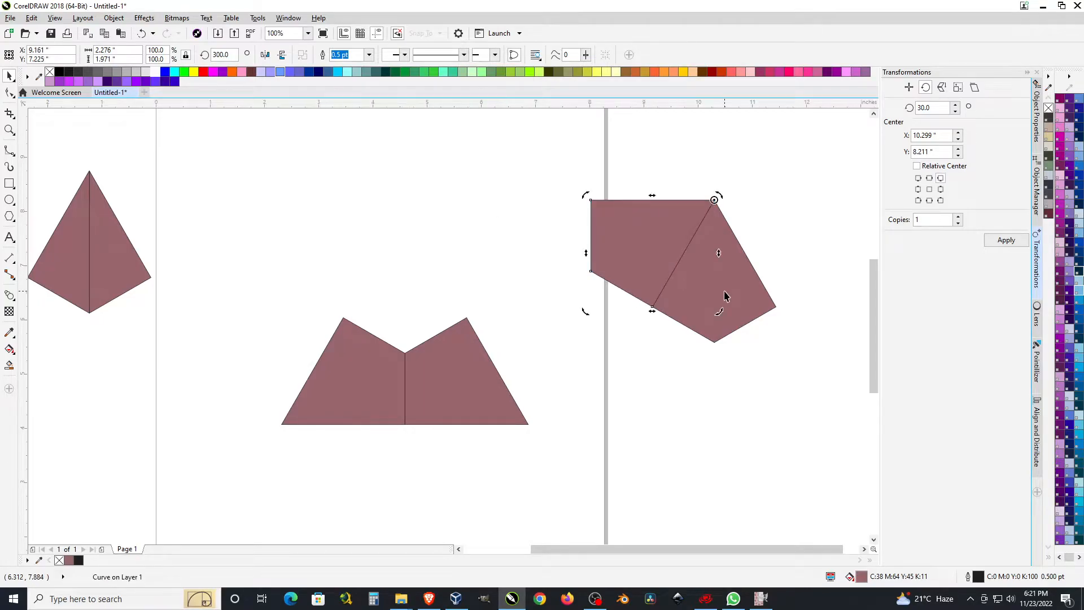
key("ctrl+r")
key("ctrl+r")
key("ctrl+r")
key("ctrl+r")
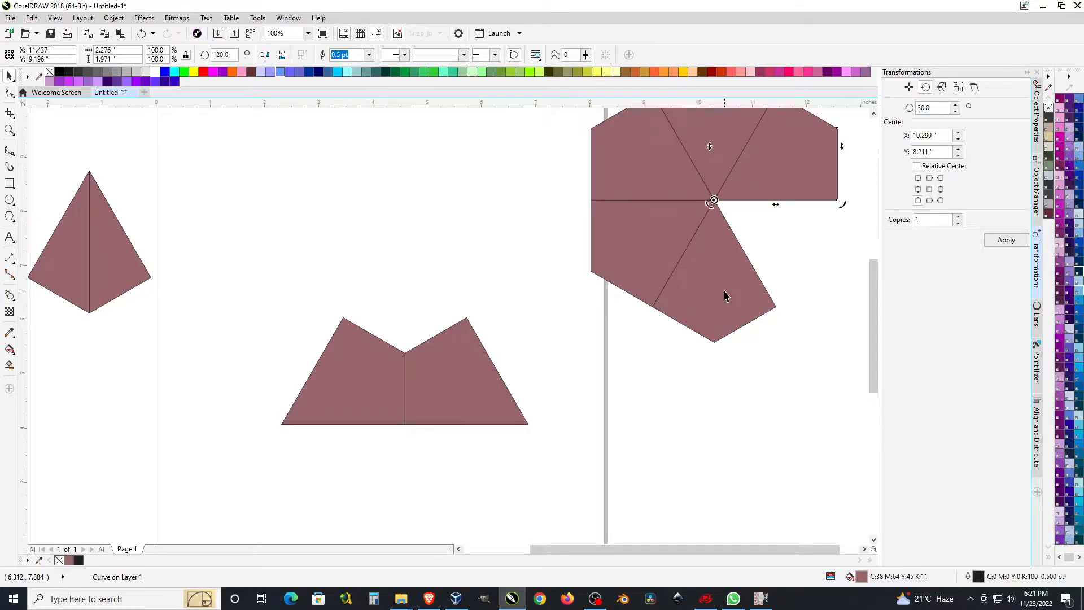
Step: Move the two kites left over from the large triangle off the page and delete them
scroll(585, 350, "down", 2)
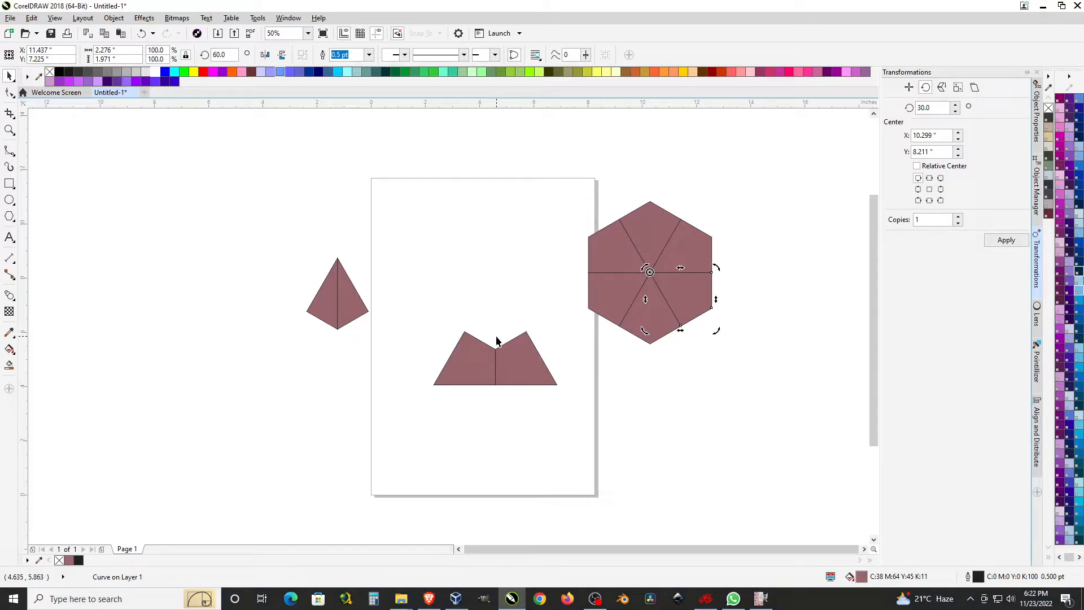
left_click_drag(405, 304, 571, 468)
left_click_drag(520, 367, 119, 384)
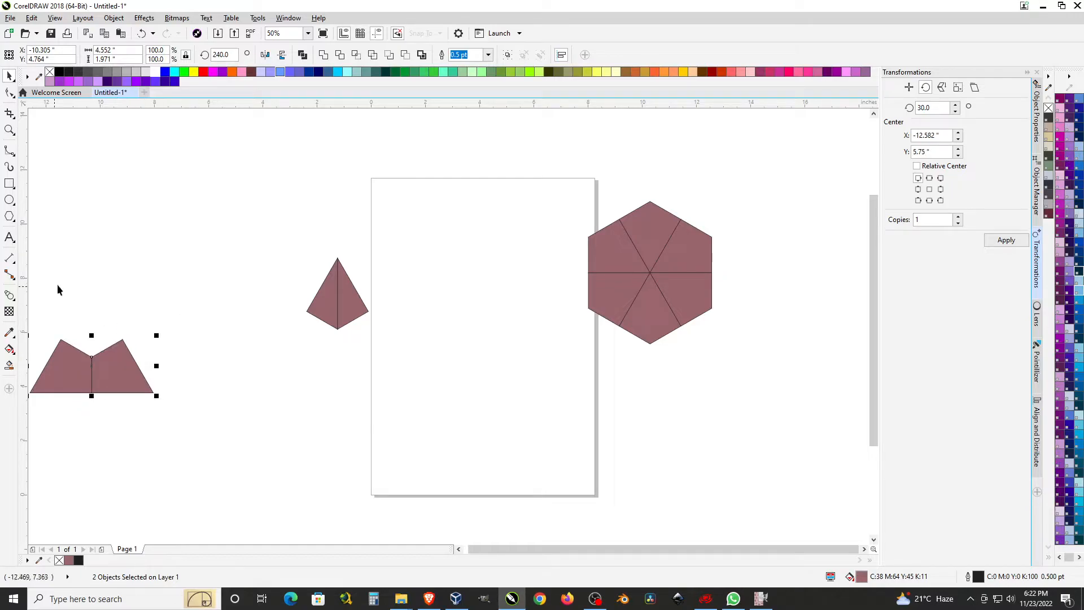
left_click_drag(35, 291, 236, 468)
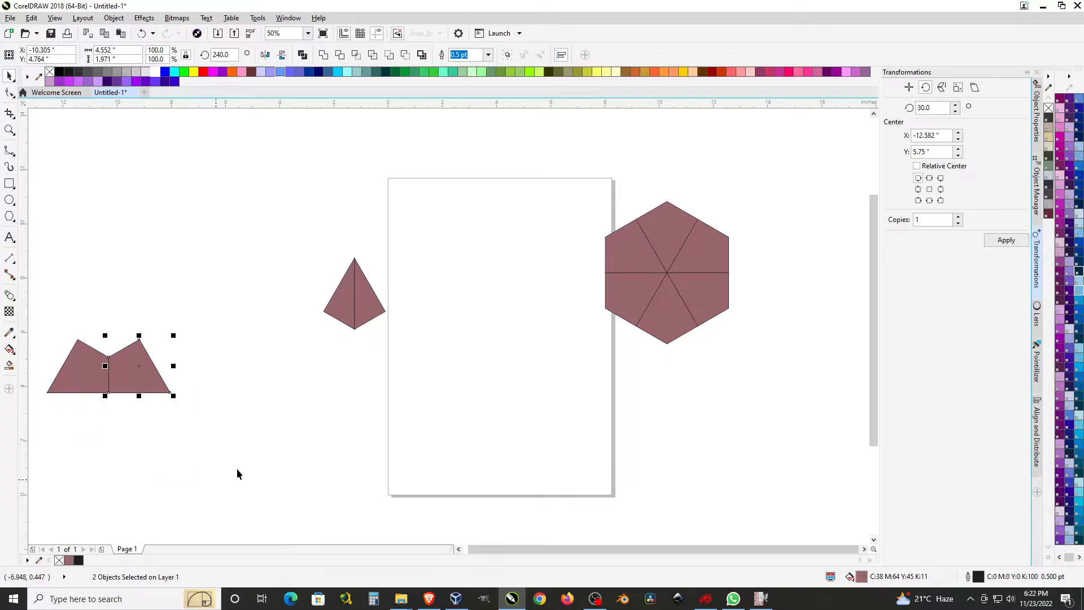
key("Delete")
left_click(92, 380)
key("Delete")
Step: Delete the spare kite's right half and the hexagon, leaving only the spare's left half, moved onto the page
left_click(374, 310)
key("Delete")
left_click_drag(351, 308, 529, 341)
left_click_drag(575, 157, 764, 389)
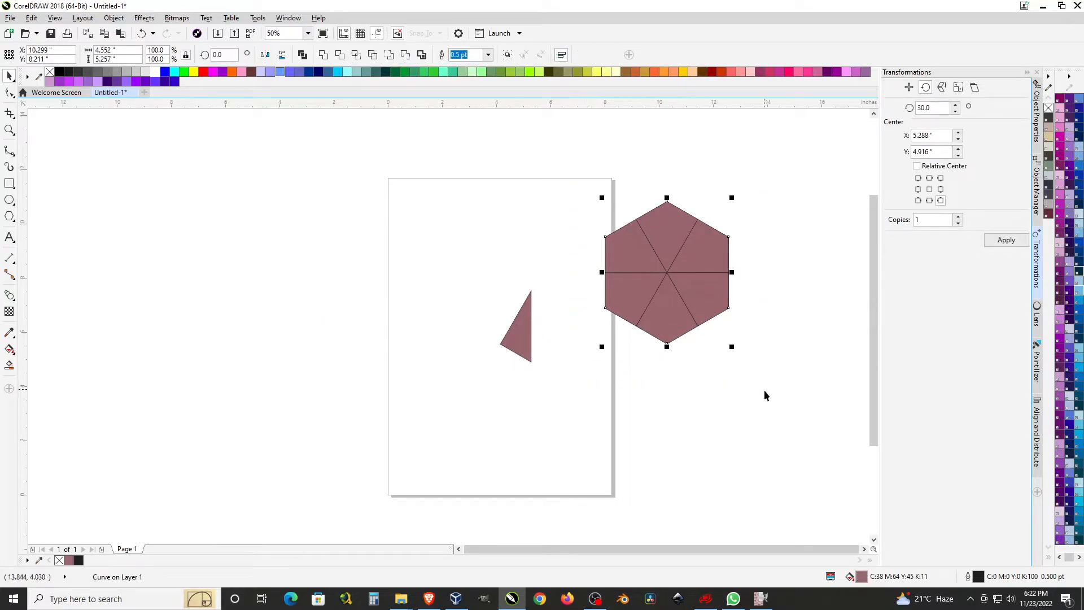
key("Delete")
Step: Stretch the triangle by moving its bottom node straight down until the shape is about 6.82 inches tall
scroll(522, 315, "up", 2)
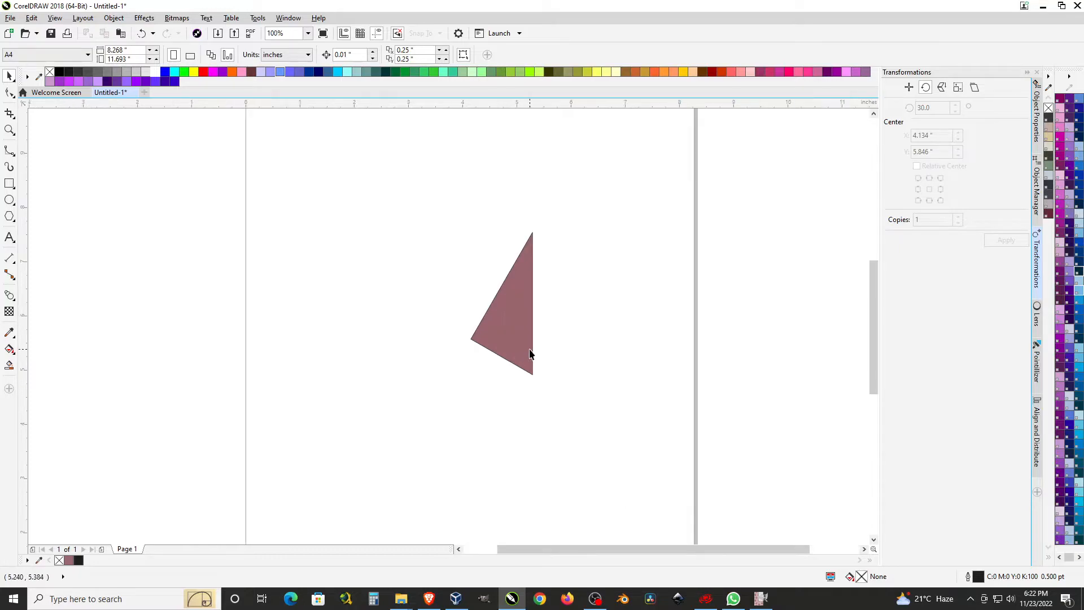
left_click(522, 319)
key("F10")
left_click_drag(532, 374, 530, 535)
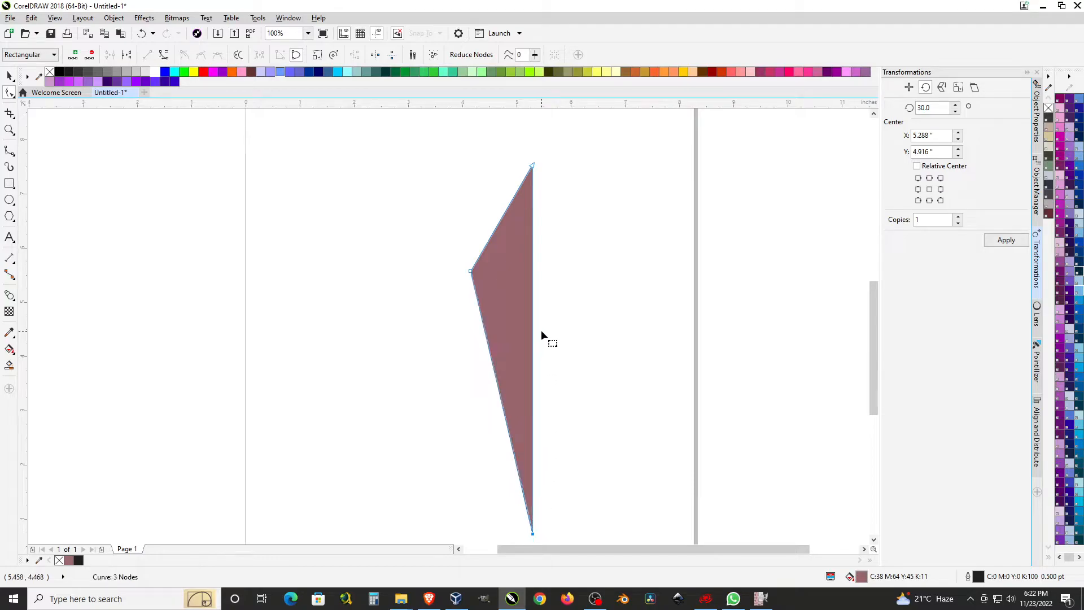
key("space")
Step: Fill the stretched triangle with black
scroll(541, 278, "down", 2)
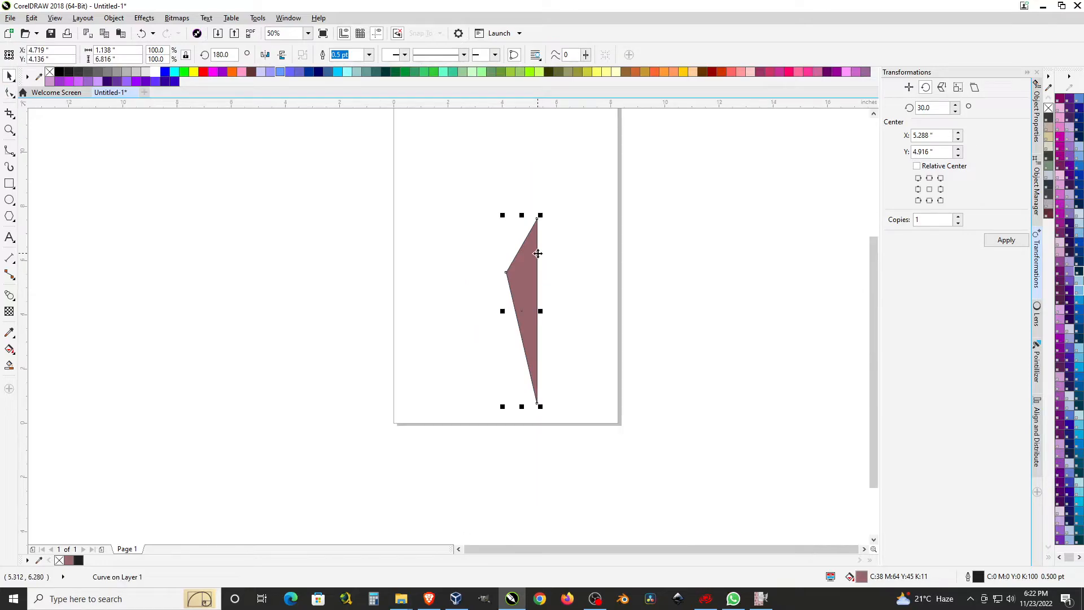
scroll(520, 280, "up", 2)
left_click(520, 280)
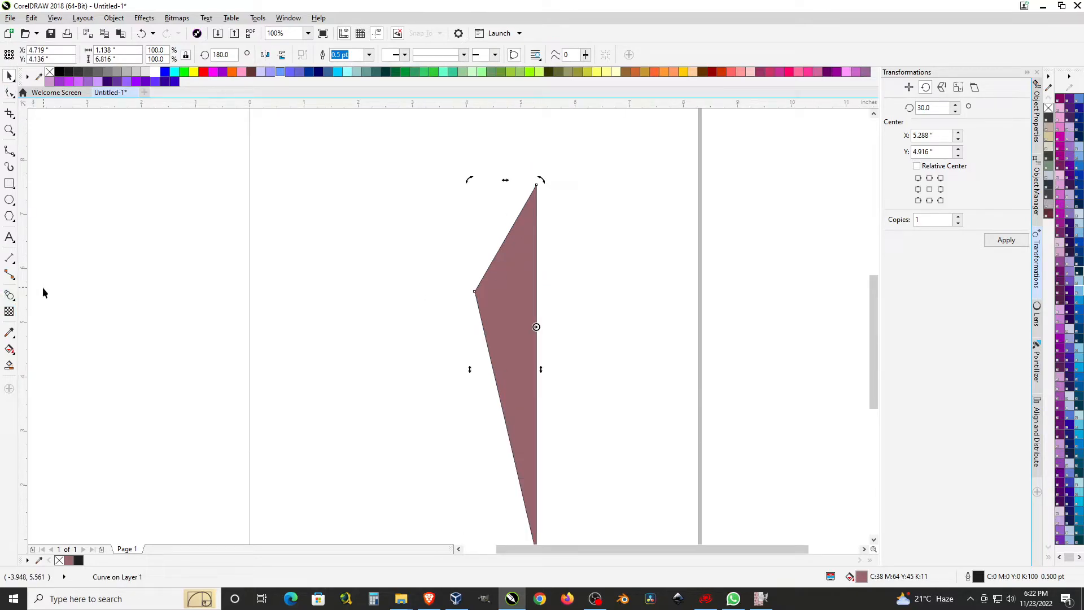
left_click(59, 72)
scroll(398, 271, "down", 1)
scroll(459, 302, "up", 1)
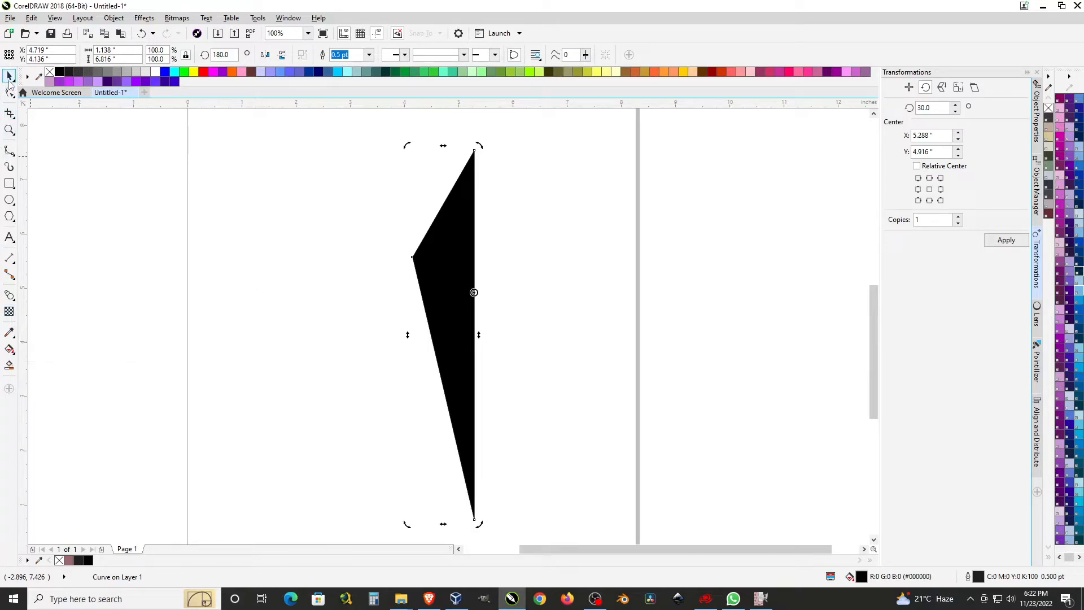
Step: Place a spare copy of the black triangle to its left and mirror another copy across the original's vertical edge
left_click_drag(460, 289, 194, 294)
left_click(462, 259)
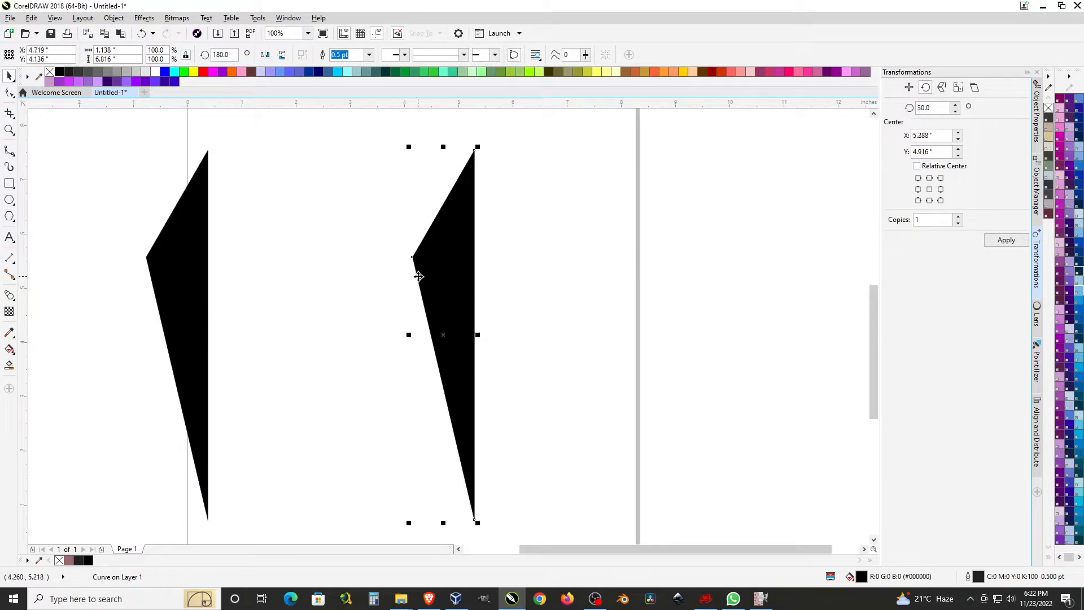
left_click_drag(408, 335, 486, 341)
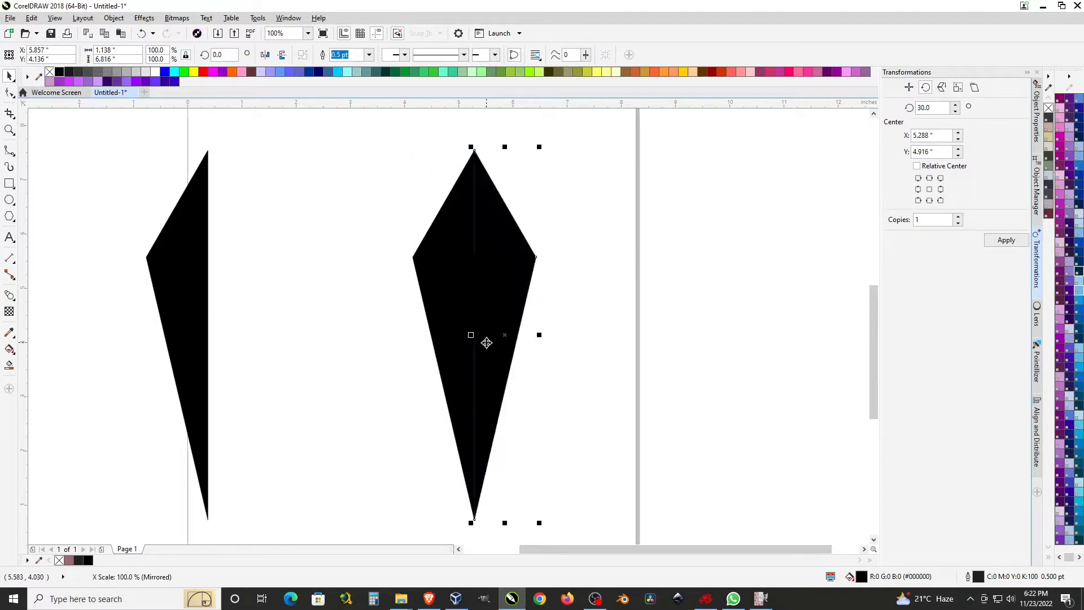
Step: Weld the two mirrored black halves into one elongated kite
left_click(448, 289, "shift")
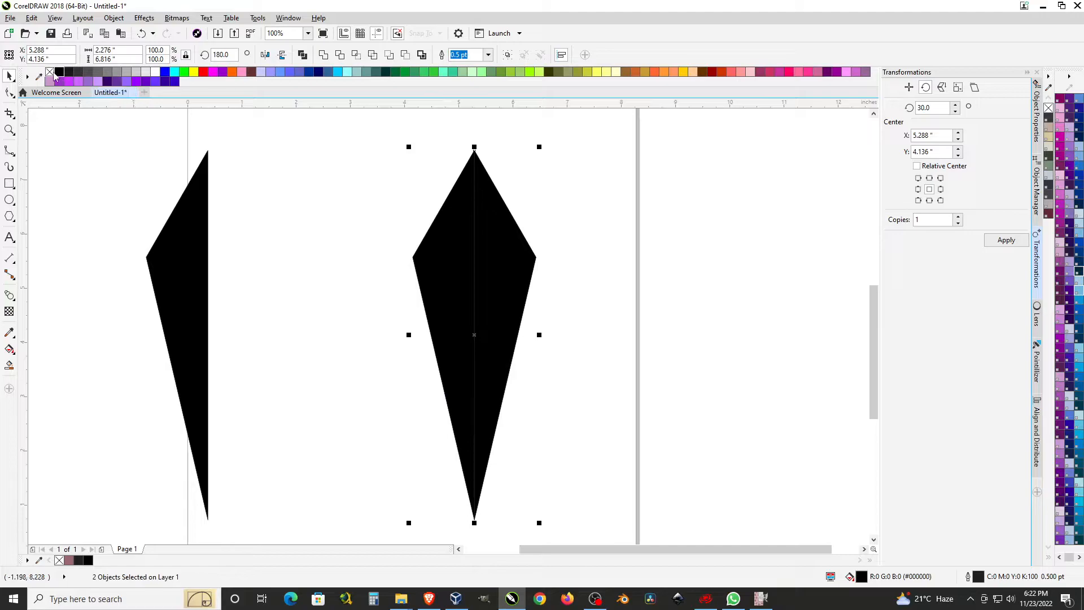
left_click(323, 54)
left_click(501, 264)
Step: Move the spare black half off the page and set the black kite's rotation centre at its top vertex
scroll(472, 335, "down", 2)
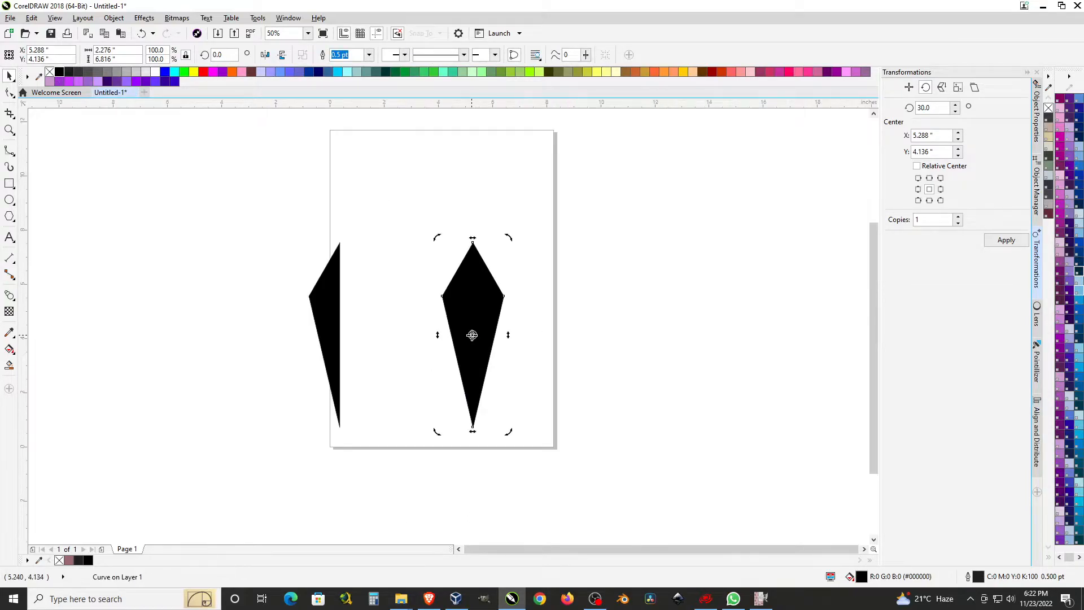
left_click_drag(312, 307, 211, 320)
left_click(477, 328)
left_click(477, 328)
left_click_drag(473, 333, 472, 241)
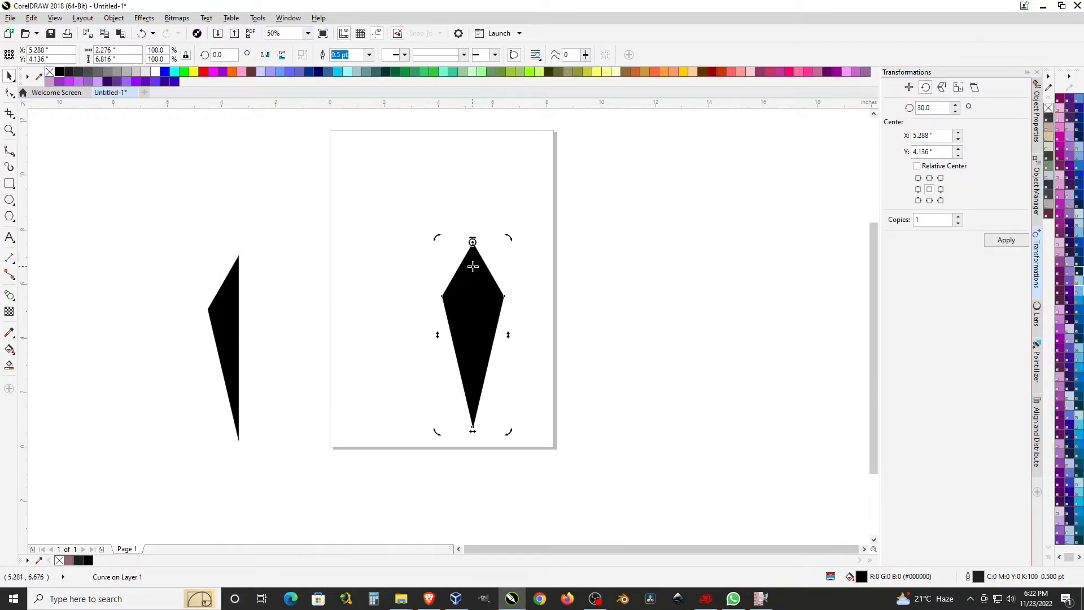
Step: Rotate copies of the black kite around its top vertex in 60-degree steps to complete a six-pointed star
left_click_drag(509, 434, 633, 302)
key("ctrl+r")
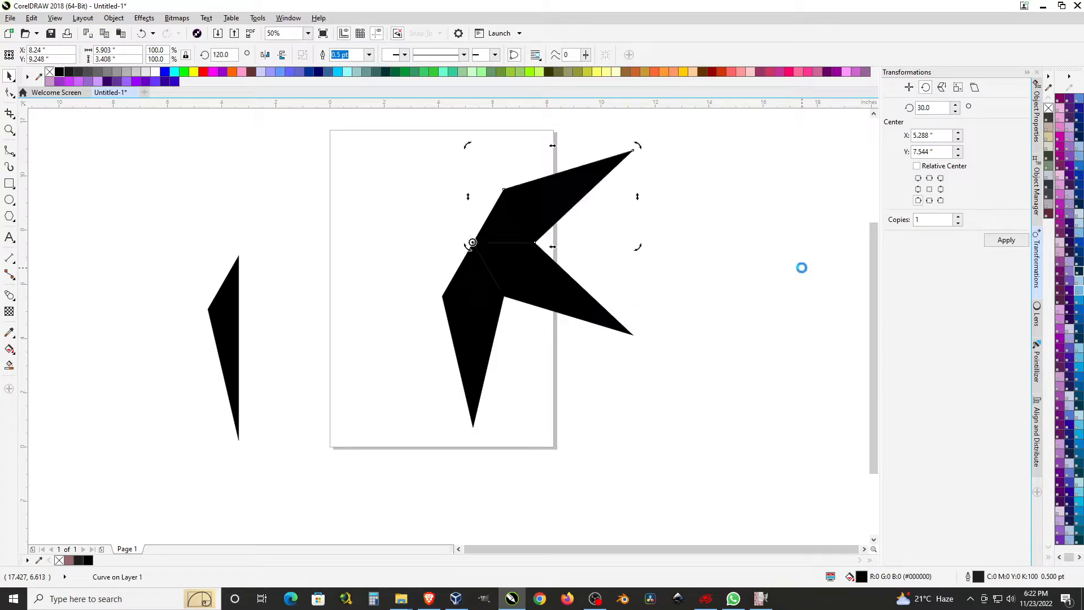
key("ctrl+r")
key("ctrl+r")
key("ctrl+r")
left_click(569, 341)
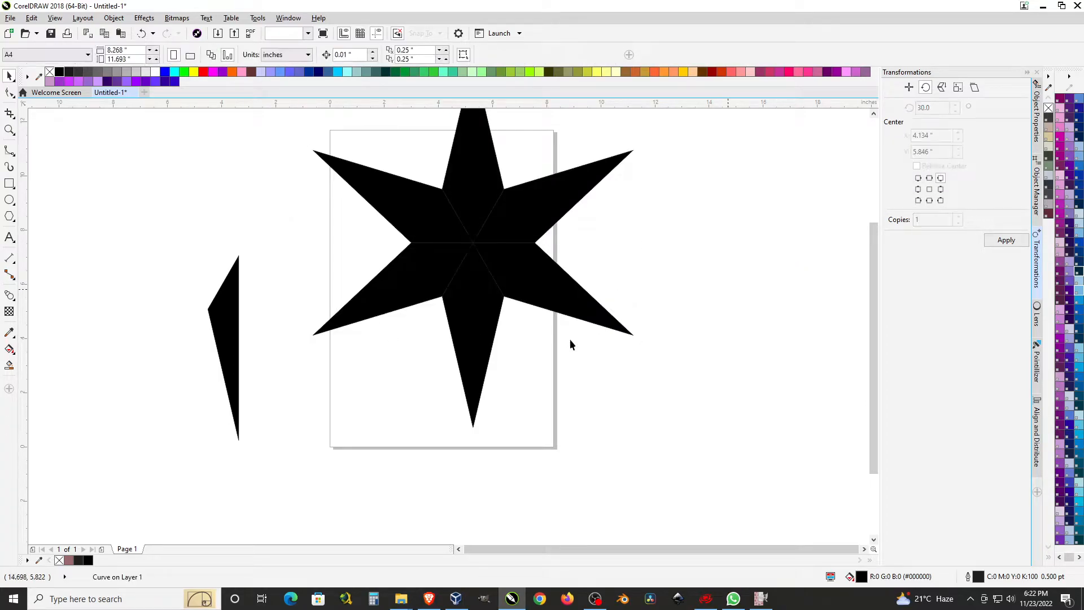
Step: Move the six-kite star off the page to the right and weld its pieces into a single shape
scroll(569, 341, "down", 2)
left_click_drag(421, 177, 645, 428)
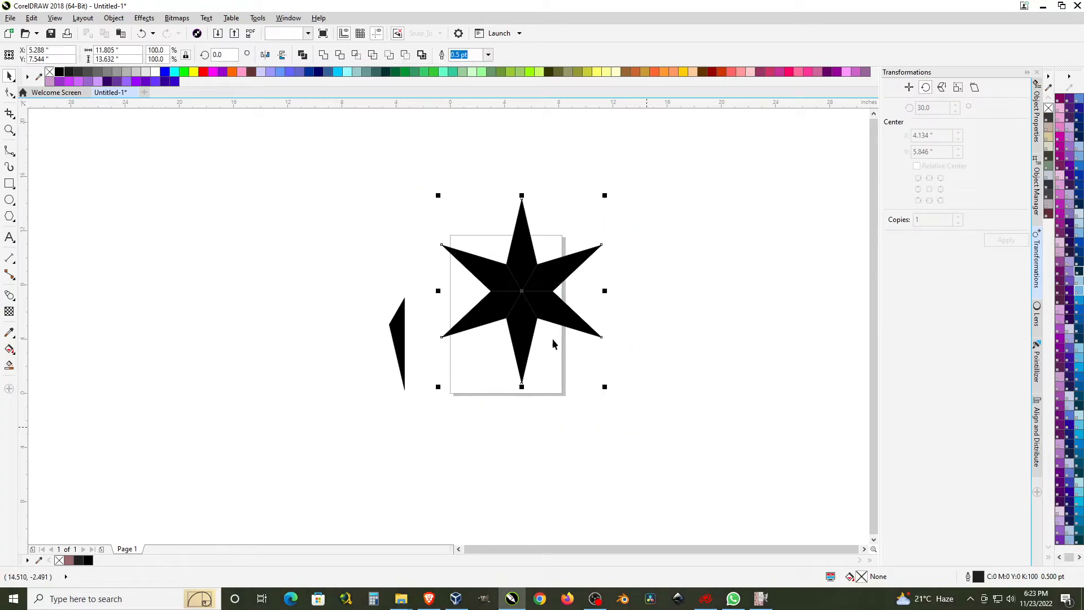
left_click_drag(552, 305, 771, 270)
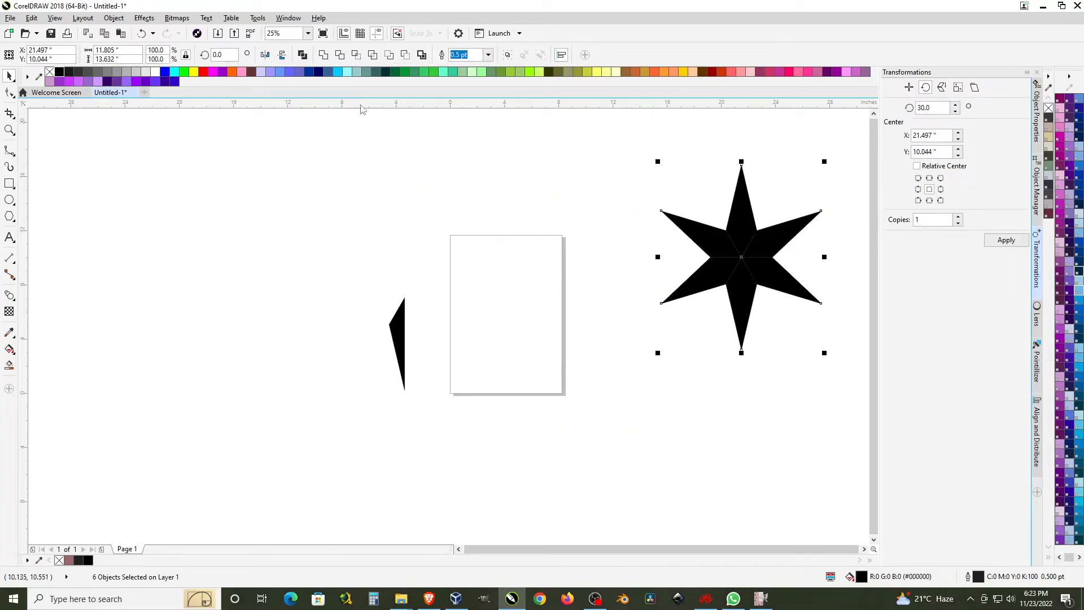
left_click(323, 55)
key("ctrl+l")
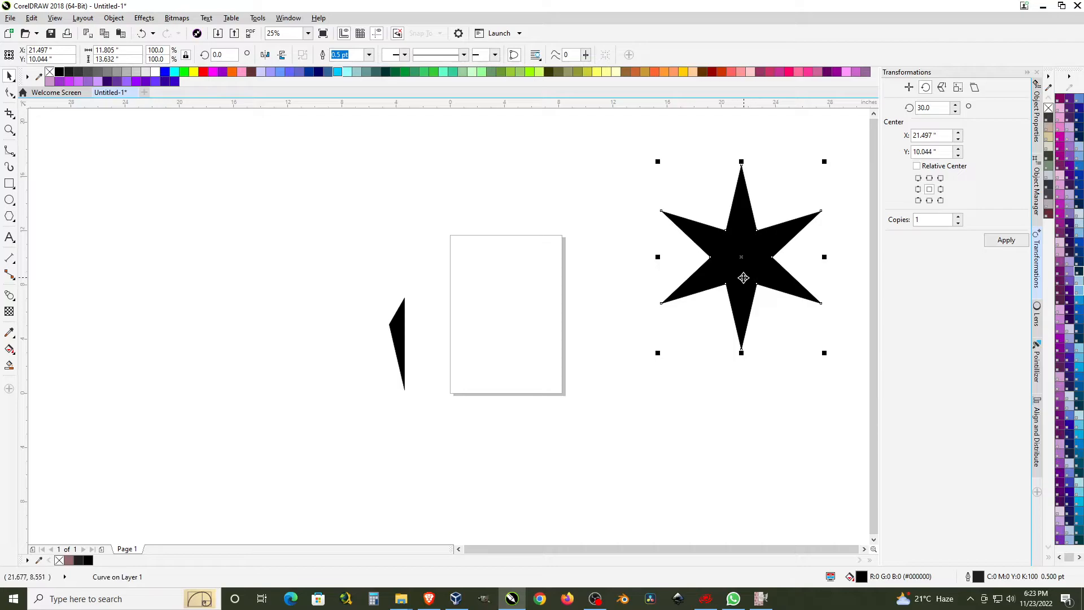
Step: Move the spare black half onto the page
left_click_drag(461, 439, 462, 440)
left_click_drag(398, 335, 491, 323)
scroll(492, 323, "up", 2)
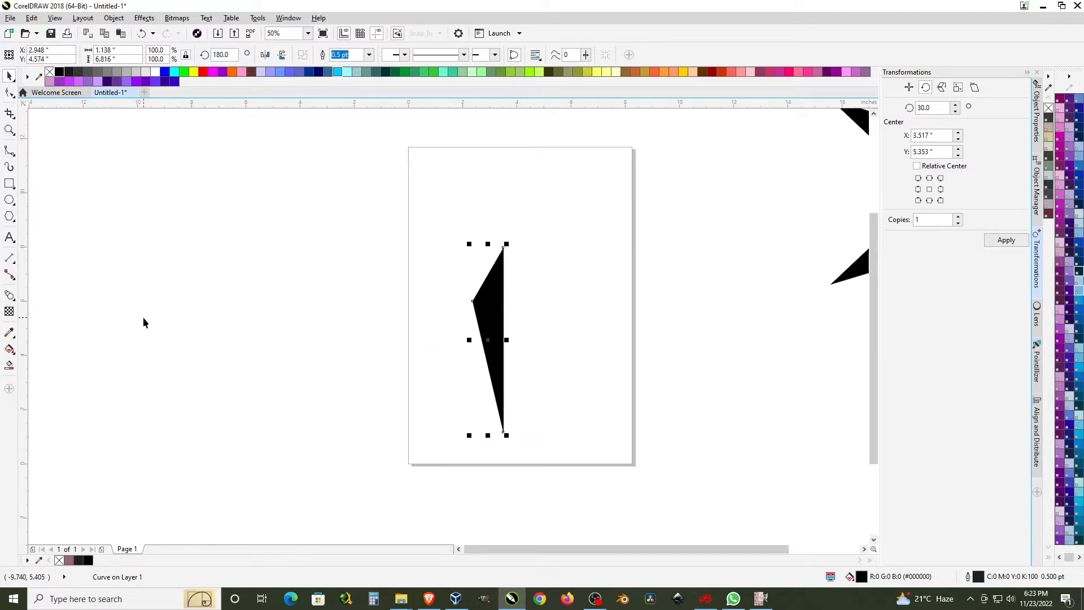
Step: Apply a linear fountain fill to the half, running vertically from black at its top vertex to white just below its bottom tip
left_click(9, 349)
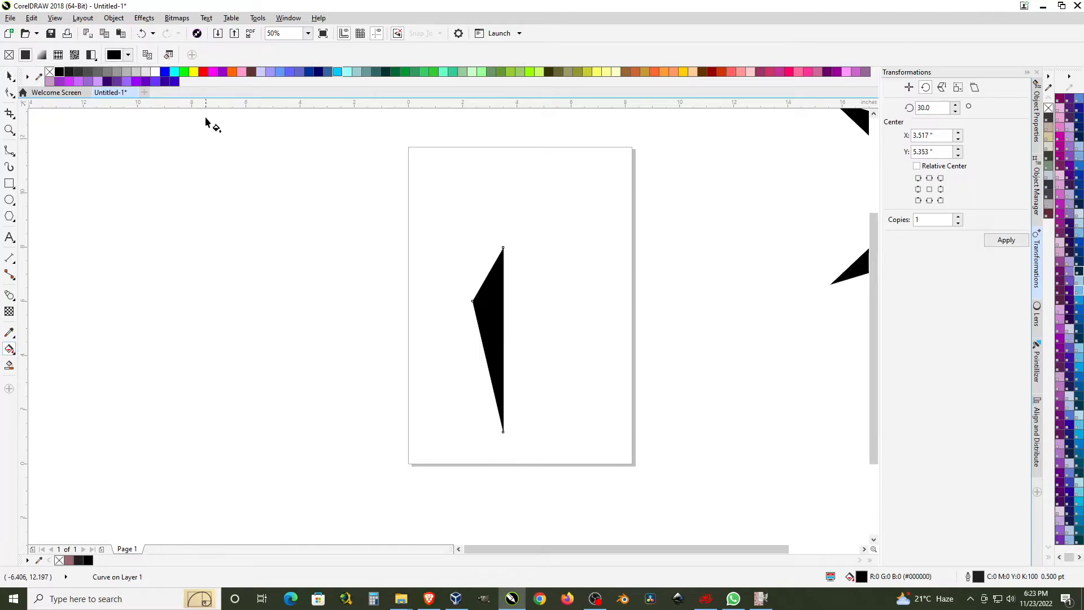
left_click(41, 54)
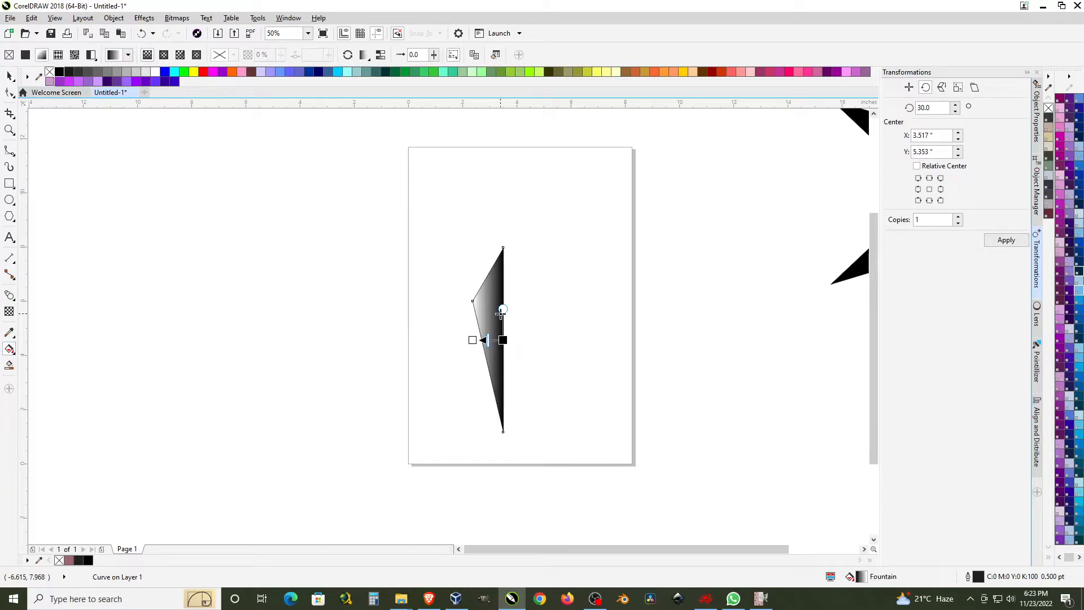
left_click_drag(503, 309, 498, 247)
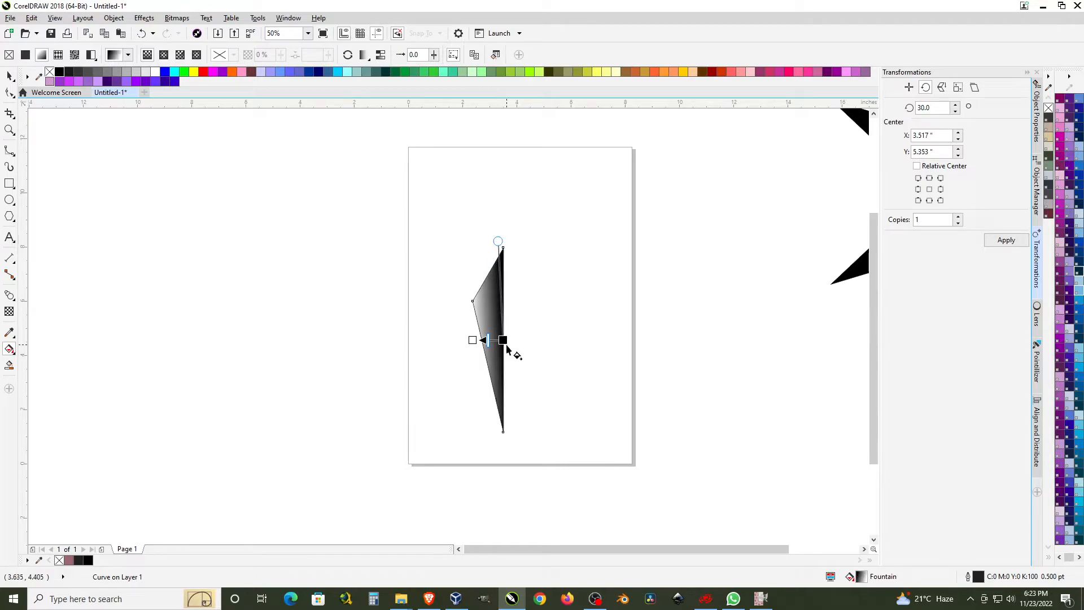
left_click_drag(503, 340, 502, 251)
left_click_drag(473, 339, 501, 449)
left_click_drag(503, 350, 502, 321)
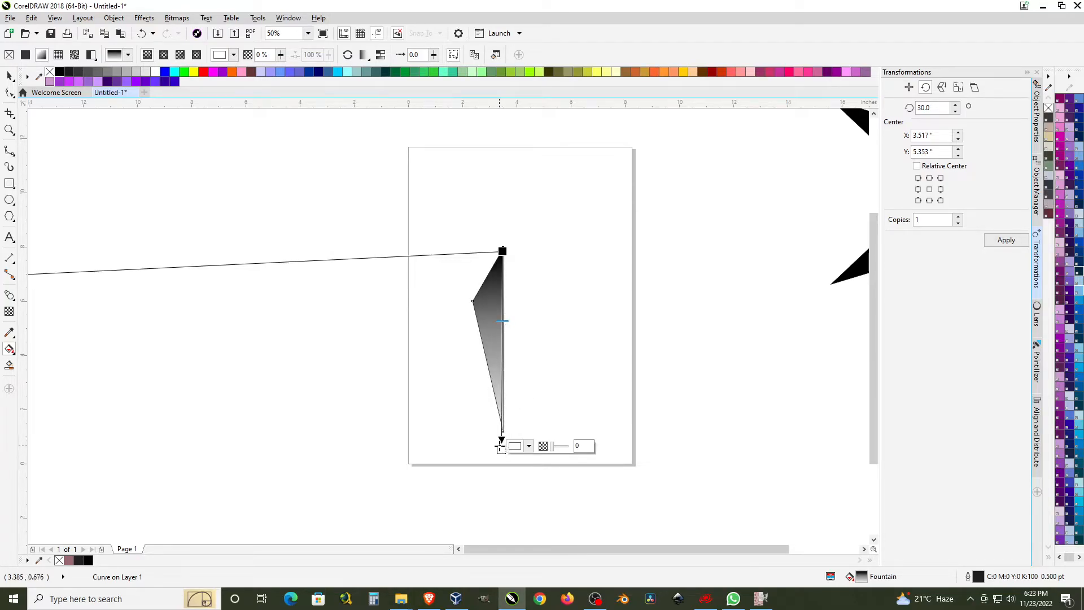
left_click_drag(501, 446, 503, 446)
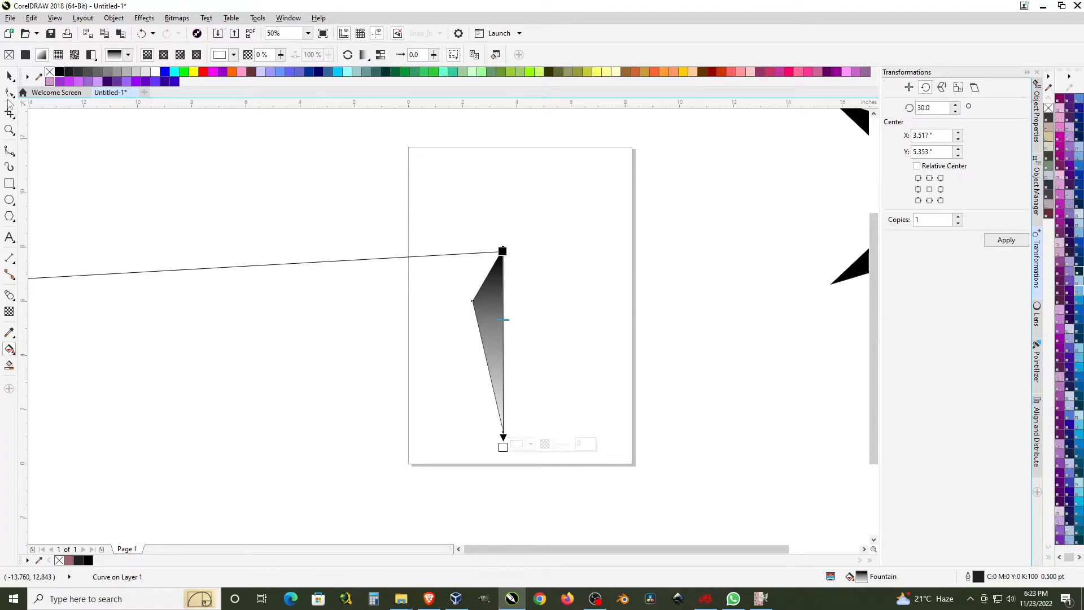
left_click(12, 75)
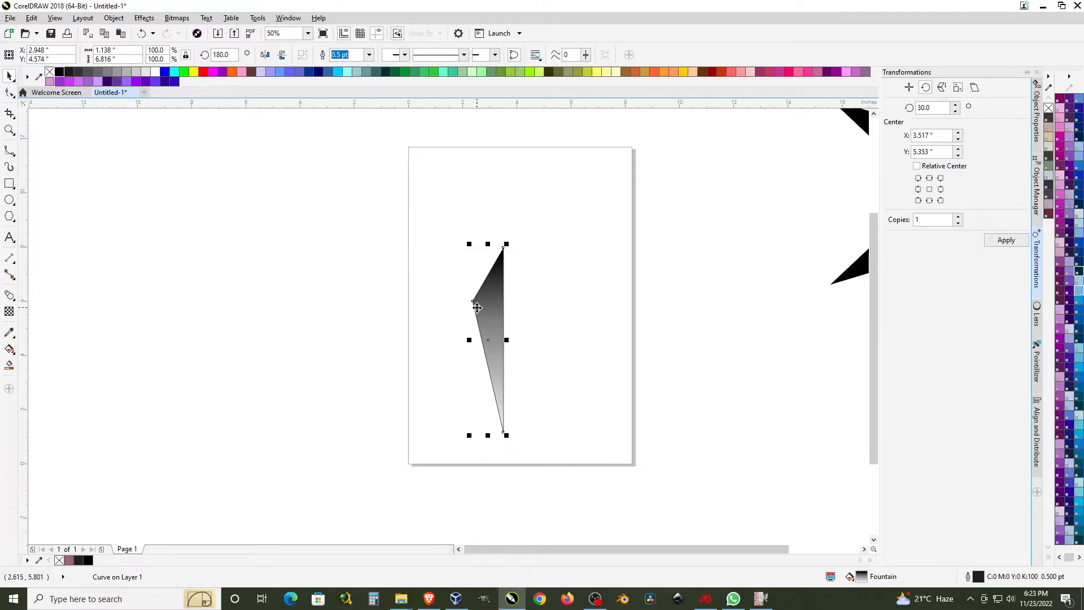
Step: Mirror a copy of the gradient half across its vertical edge and reverse the copy's fill to run from white at the top to black at the bottom
left_click_drag(469, 345, 518, 342)
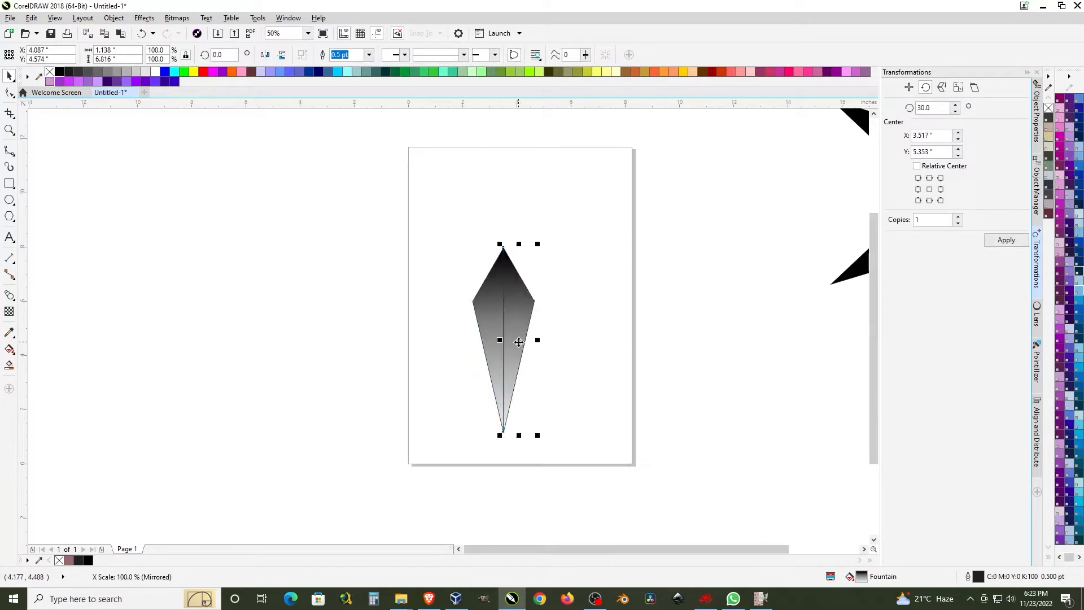
left_click(521, 303)
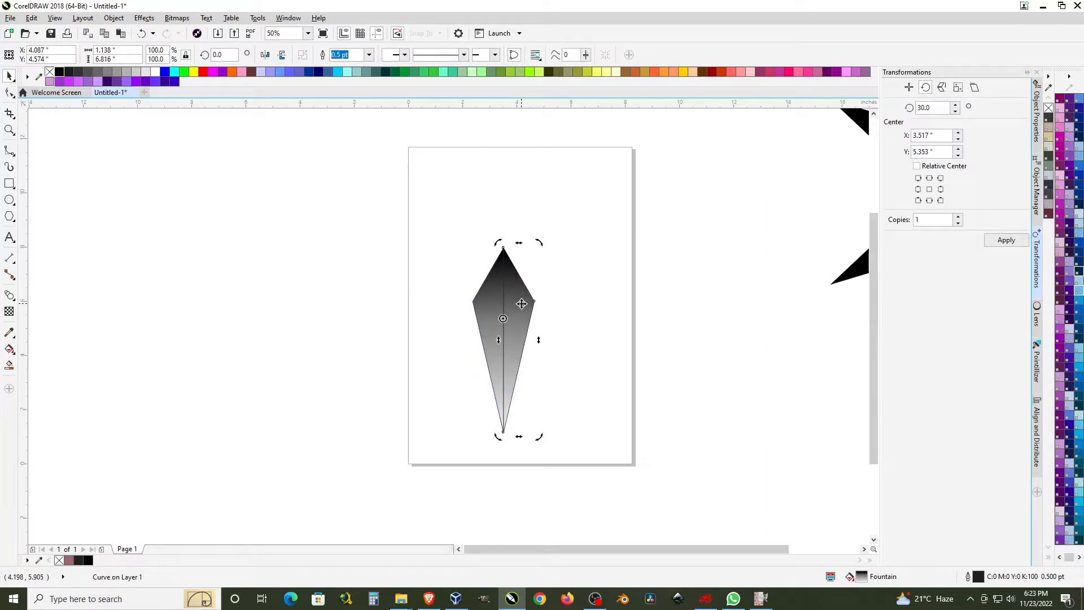
left_click(10, 348)
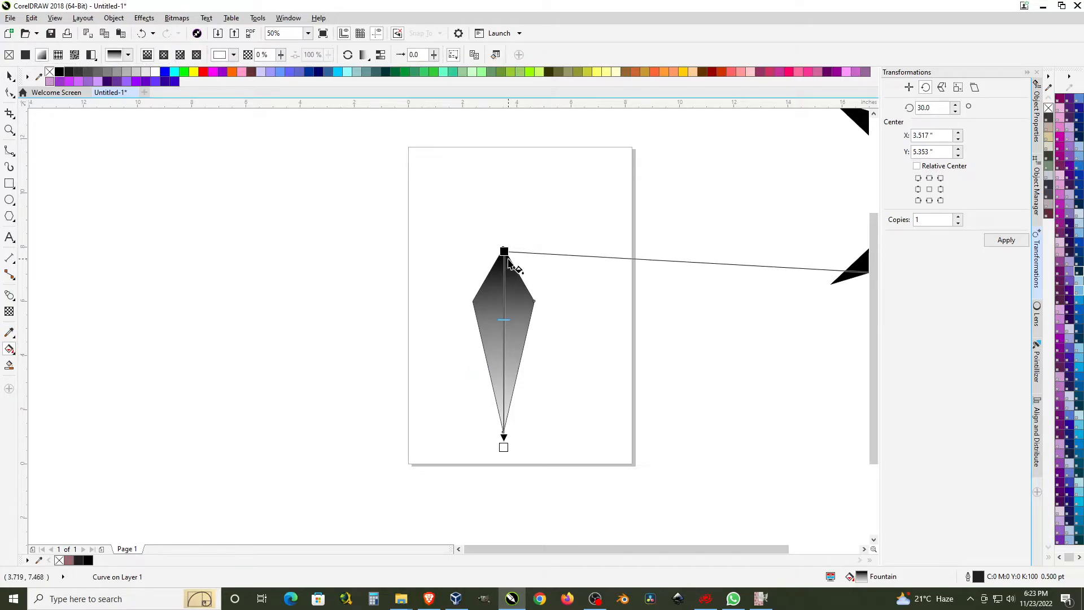
left_click_drag(504, 252, 506, 489)
left_click_drag(503, 448, 503, 247)
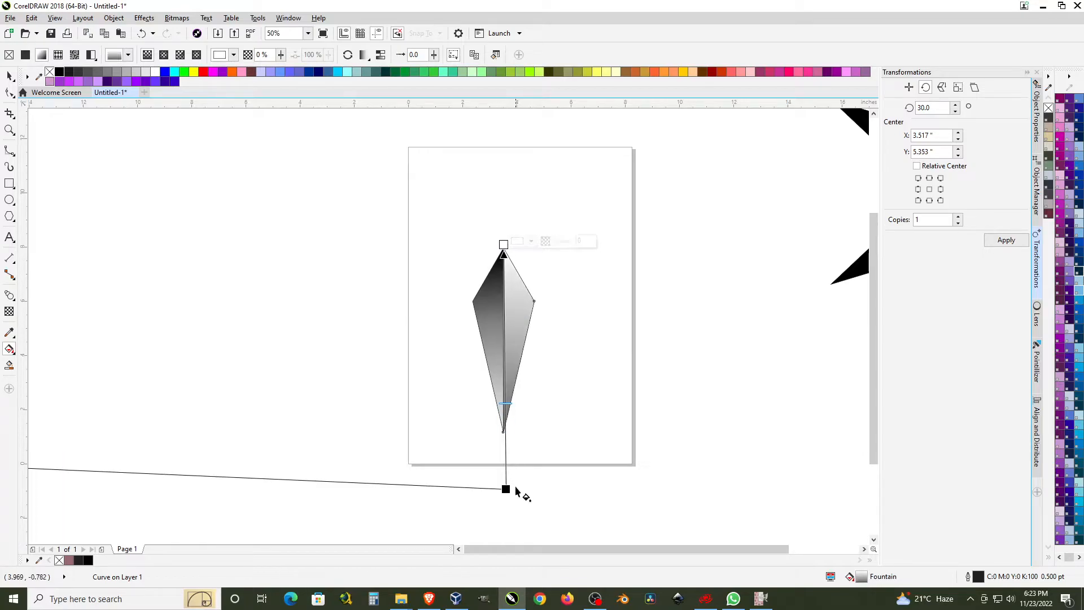
left_click_drag(506, 489, 501, 429)
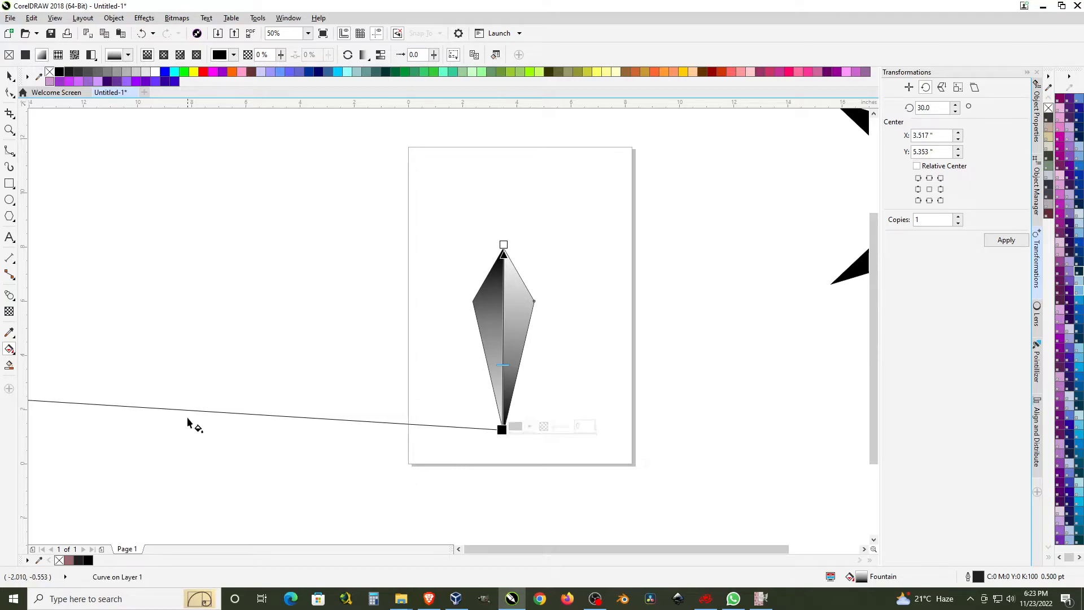
left_click(9, 76)
left_click(535, 367)
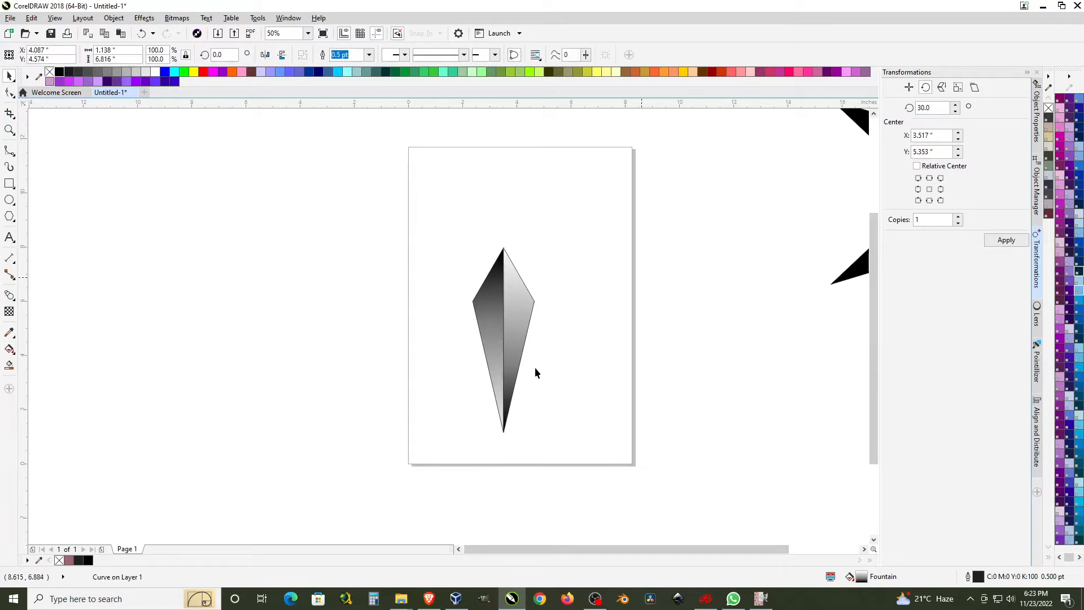
scroll(530, 362, "up", 1)
scroll(531, 362, "down", 1)
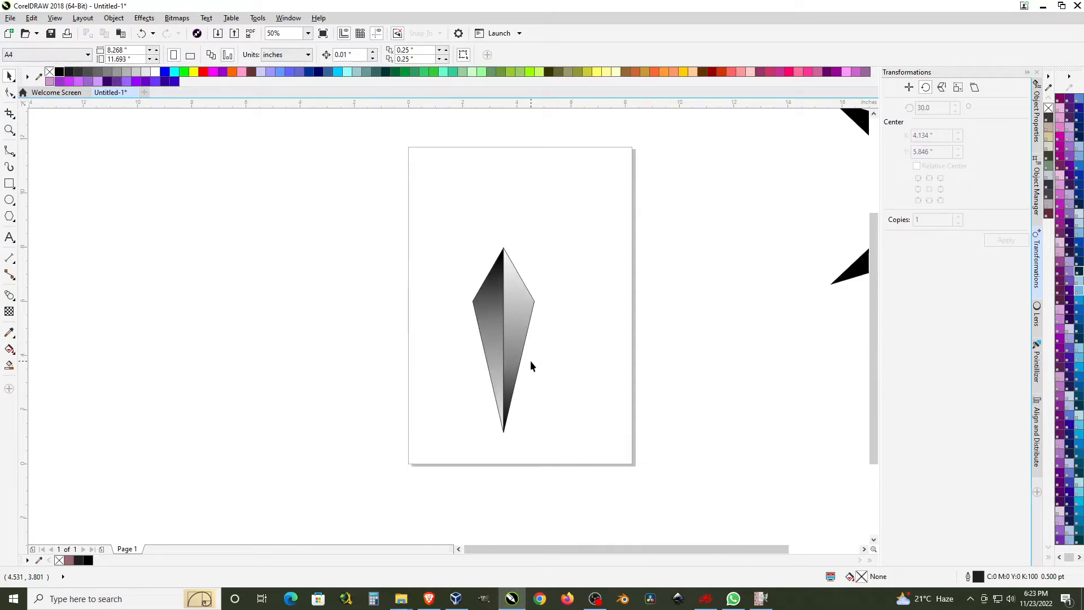
Step: Convert the left half's long lower outer edge to a curve and bend it inward toward the vertical edge
left_click_drag(541, 401, 568, 460)
left_click(539, 398)
scroll(507, 354, "up", 1)
double_click(475, 314)
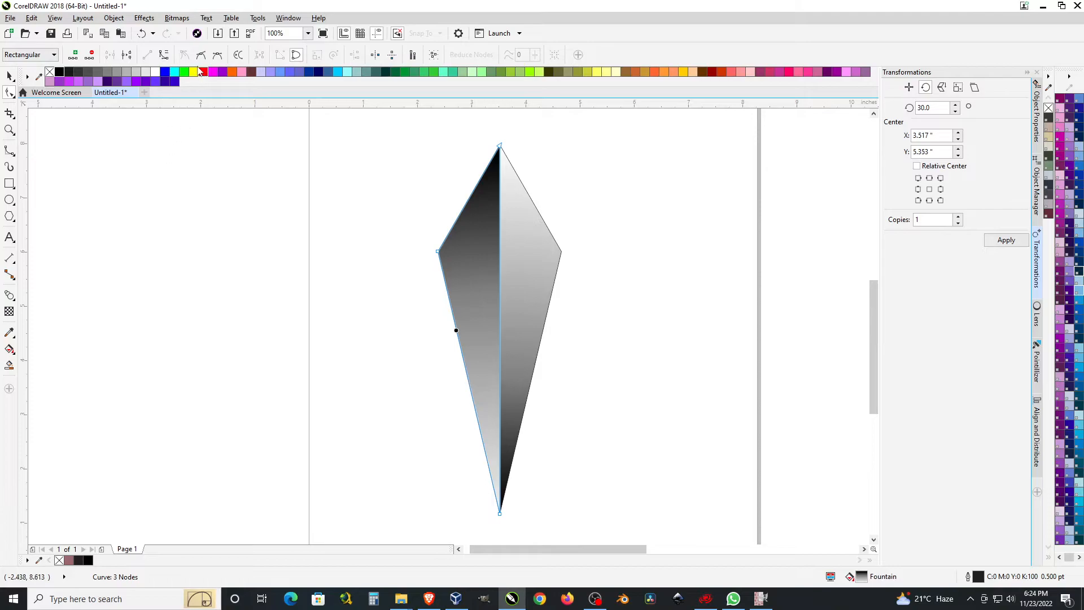
left_click(163, 54)
left_click_drag(458, 339, 488, 335)
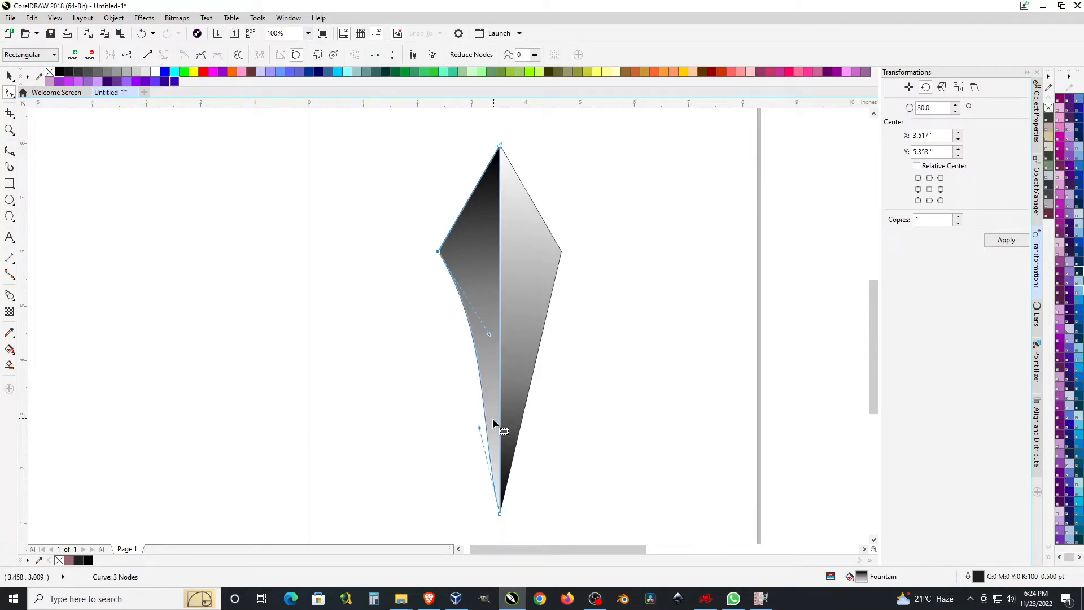
left_click_drag(477, 430, 495, 406)
scroll(489, 355, "down", 1)
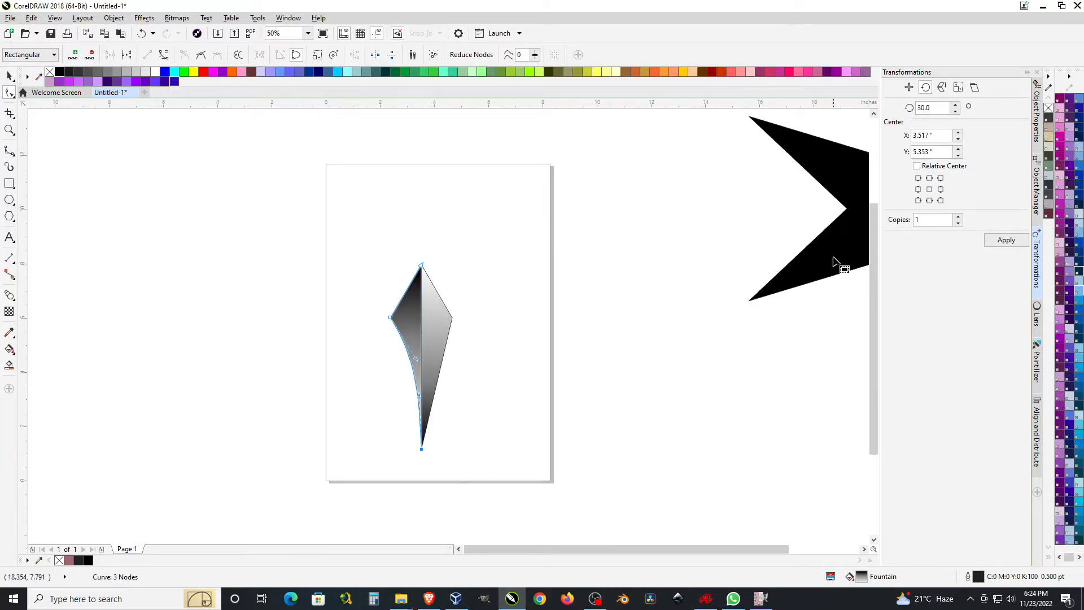
scroll(413, 345, "up", 1)
scroll(412, 344, "down", 1)
Step: Delete the straight-edged right half and replace it with a mirrored copy of the curved left half
left_click(10, 76)
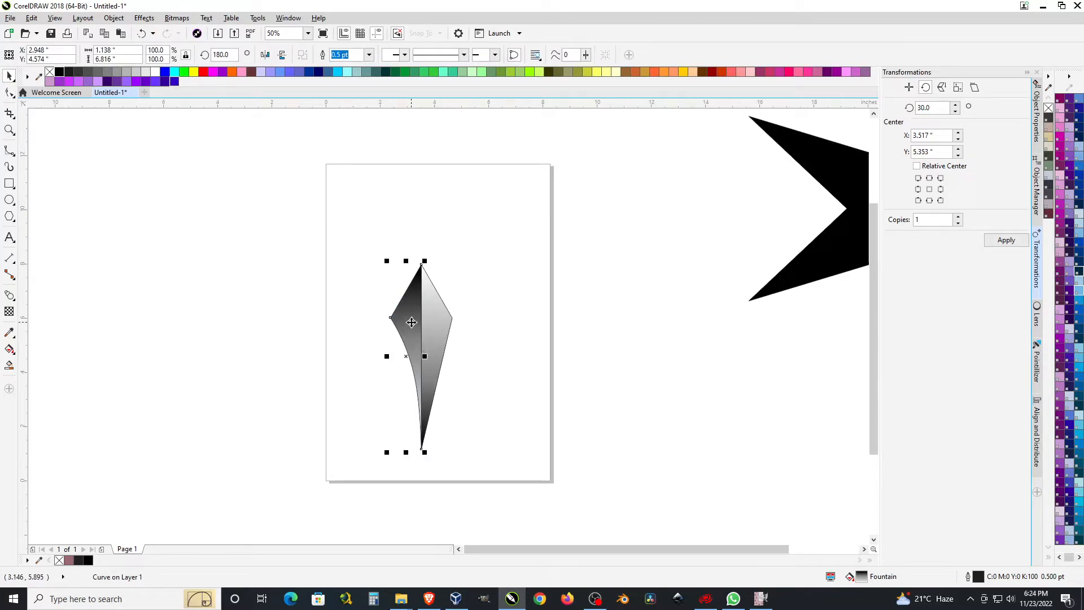
left_click(433, 332)
key("Delete")
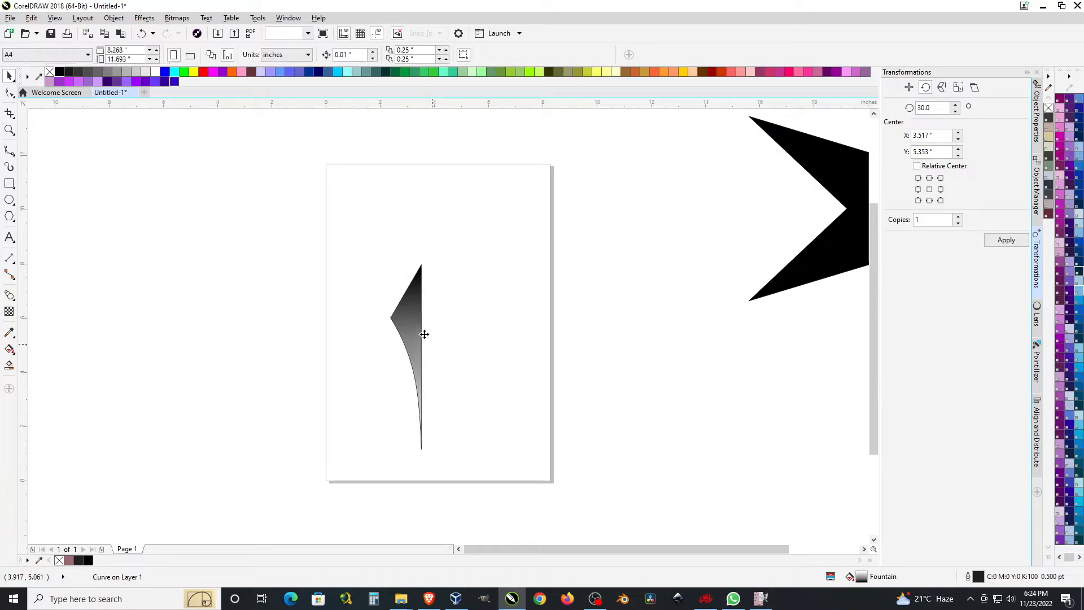
left_click(405, 338)
left_click_drag(388, 355, 456, 356)
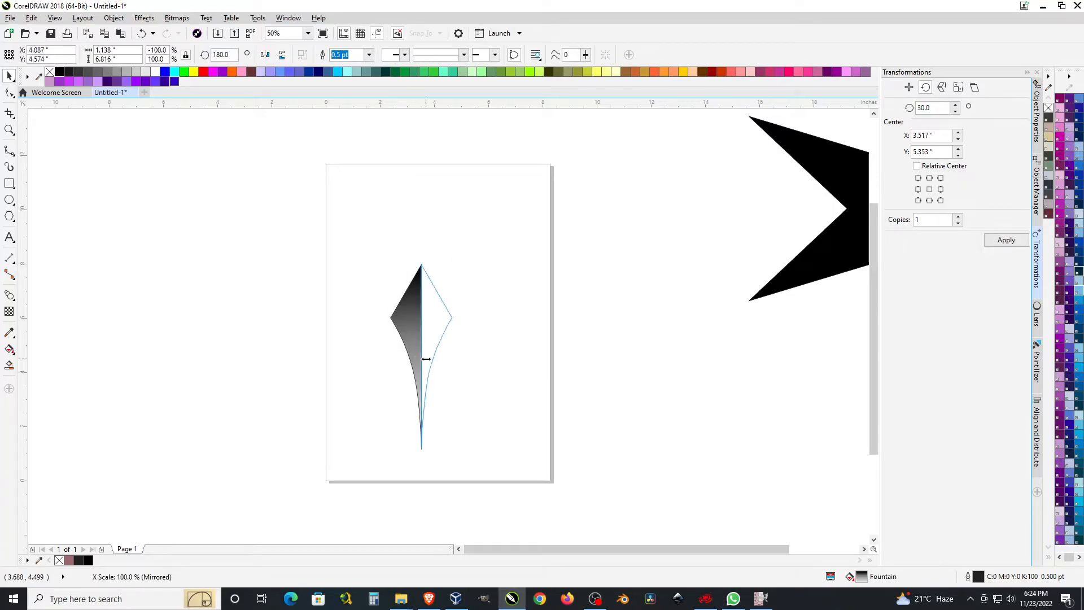
left_click(441, 316)
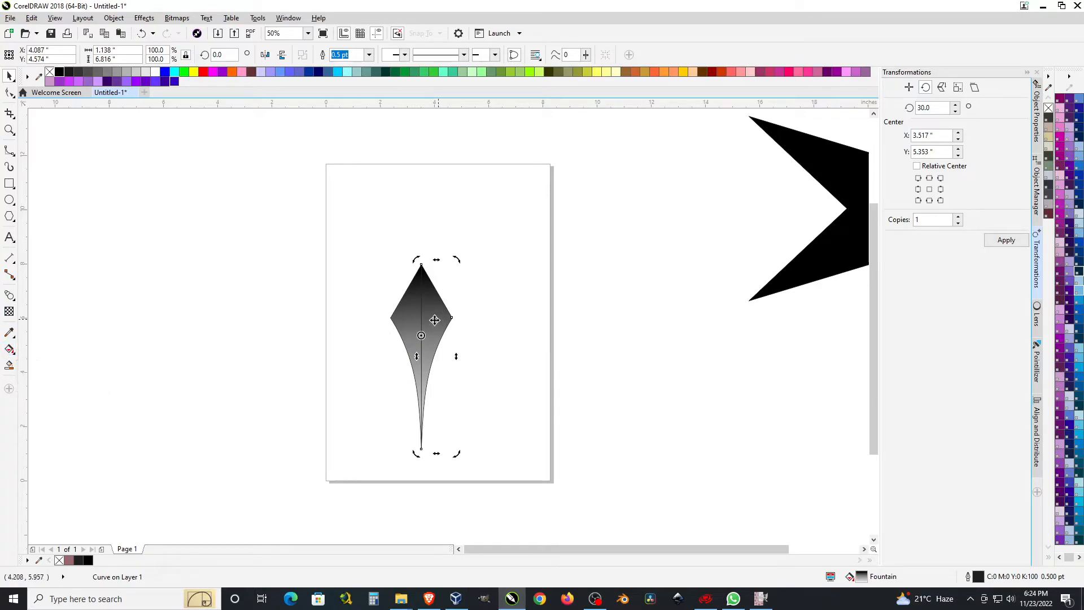
Step: Reverse the new right half's fountain fill so white lies at the top vertex and black toward the bottom tip
left_click(10, 349)
mouse_move(429, 279)
left_mouse_down()
mouse_move(481, 343)
mouse_move(427, 483)
mouse_move(422, 260)
left_mouse_up()
left_click_drag(426, 482, 420, 444)
left_click(10, 75)
Step: Remove the outline from both curved halves and set their shared rotation centre at the top vertex
left_click_drag(375, 248, 545, 538)
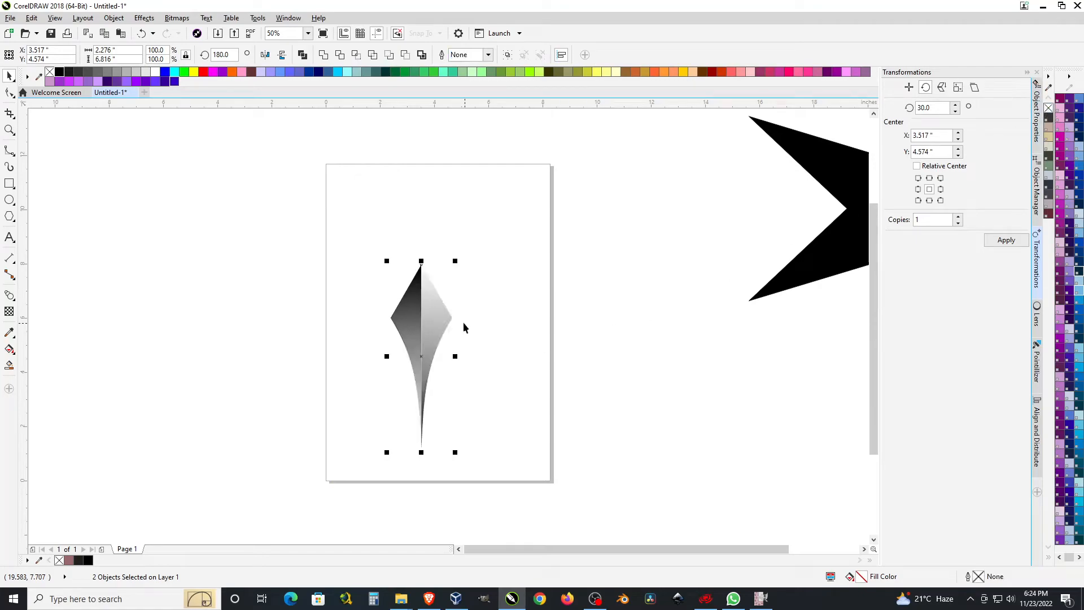
left_click(440, 316)
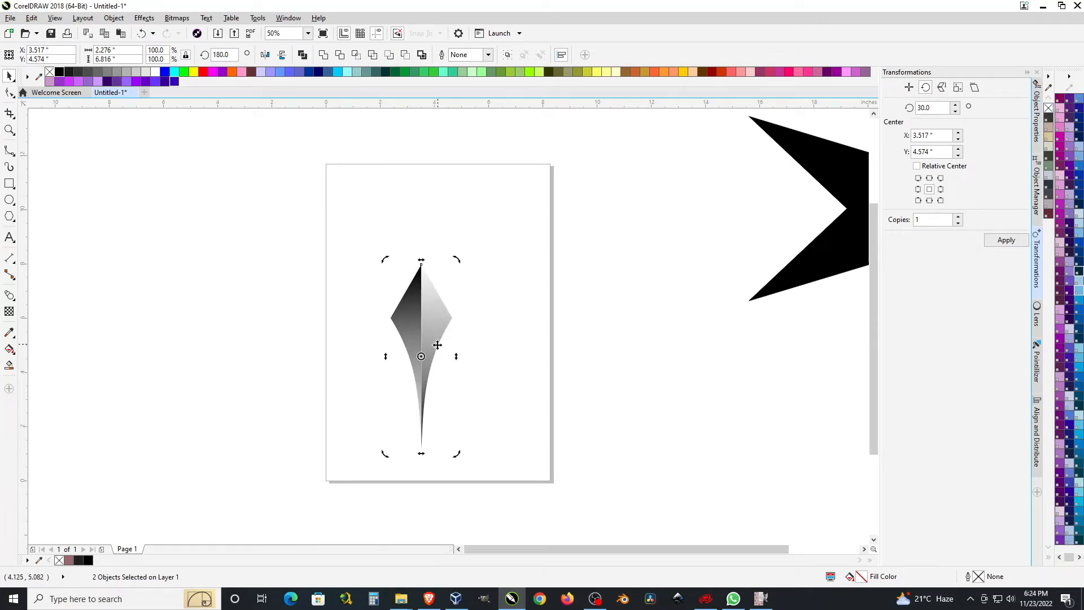
left_click_drag(421, 356, 422, 264)
Step: Create five rotated copies of the two halves at 60-degree intervals around the top vertex
left_click_drag(458, 456, 600, 319)
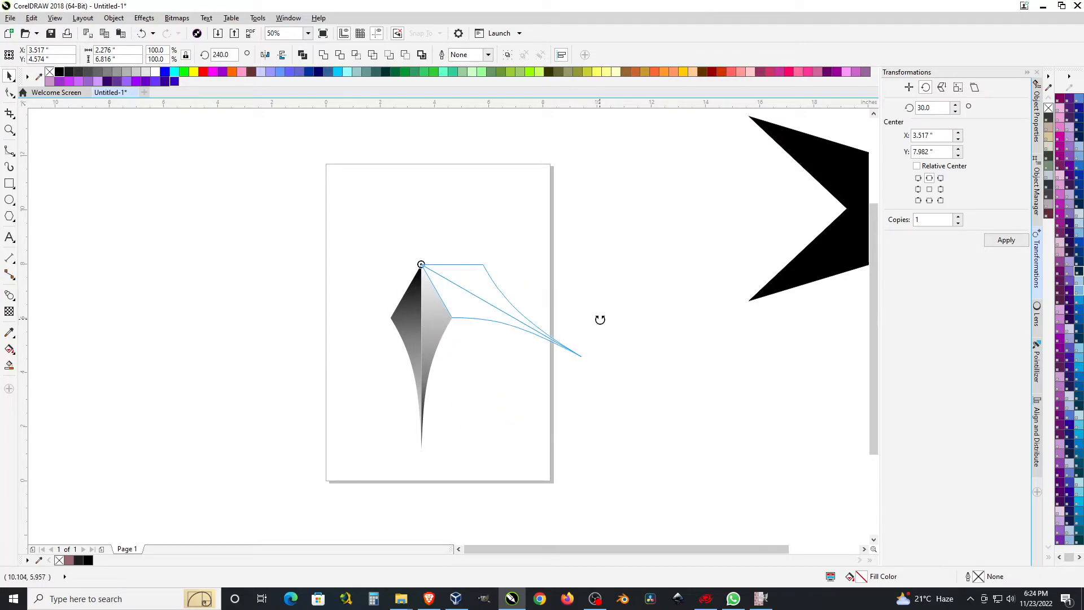
left_click_drag(599, 320, 457, 459)
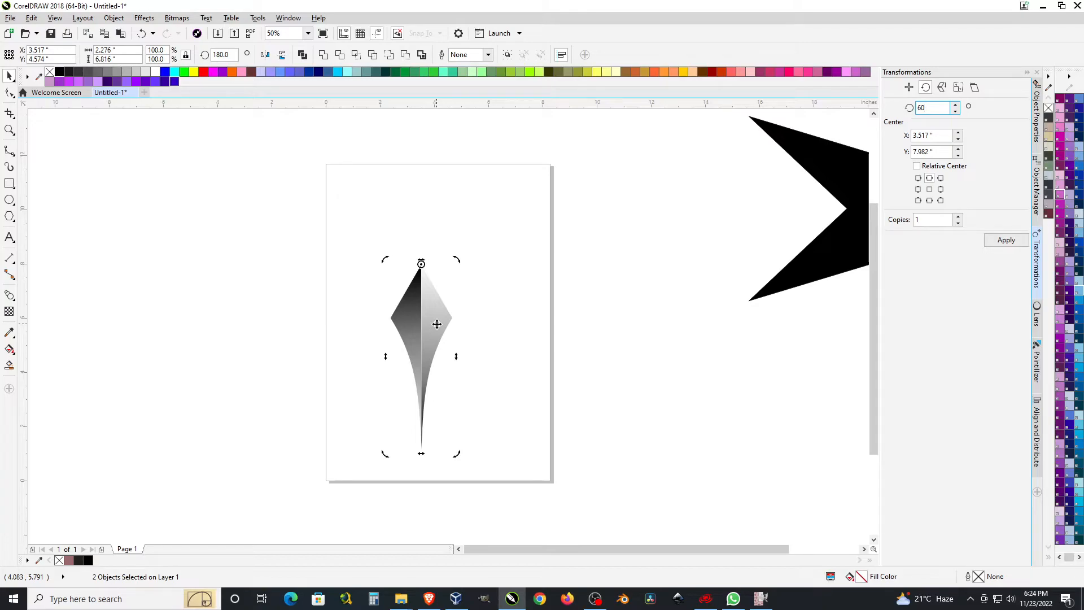
left_click(926, 219)
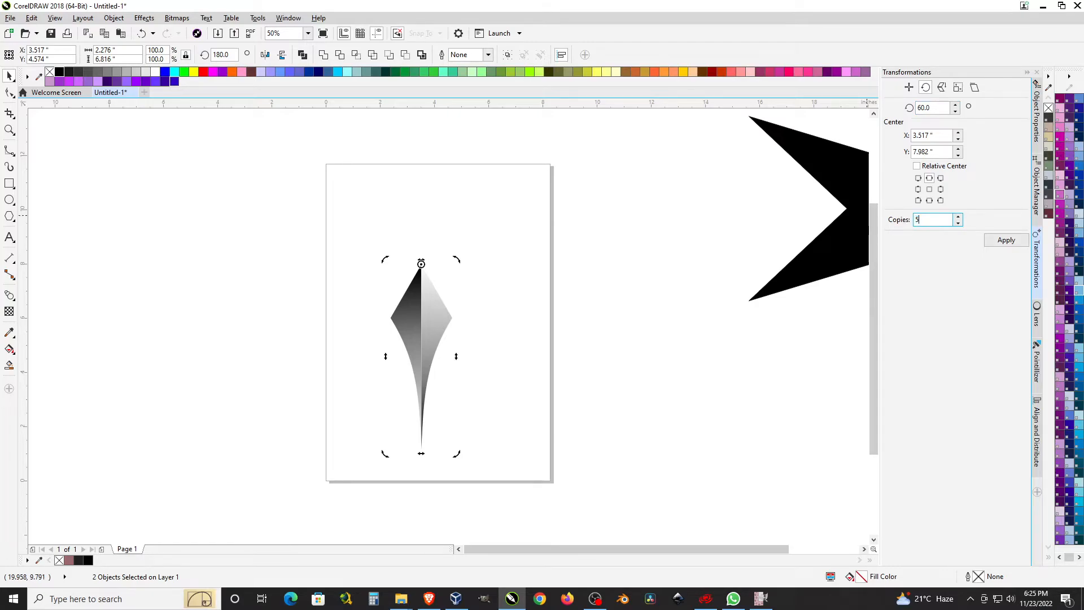
left_click(1006, 240)
left_click(645, 359)
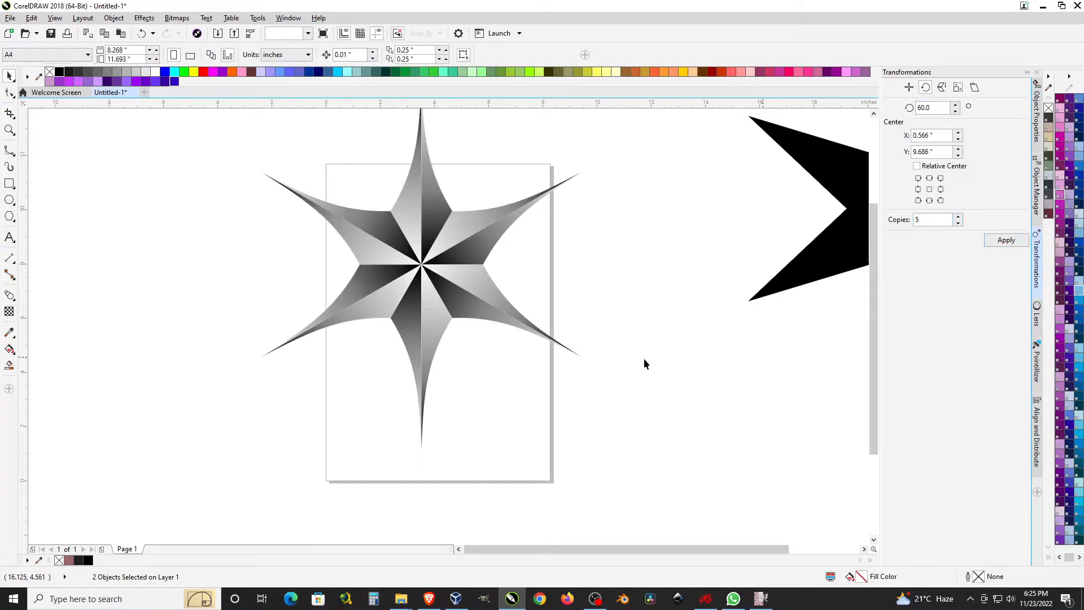
scroll(644, 358, "down", 2)
scroll(577, 289, "up", 2)
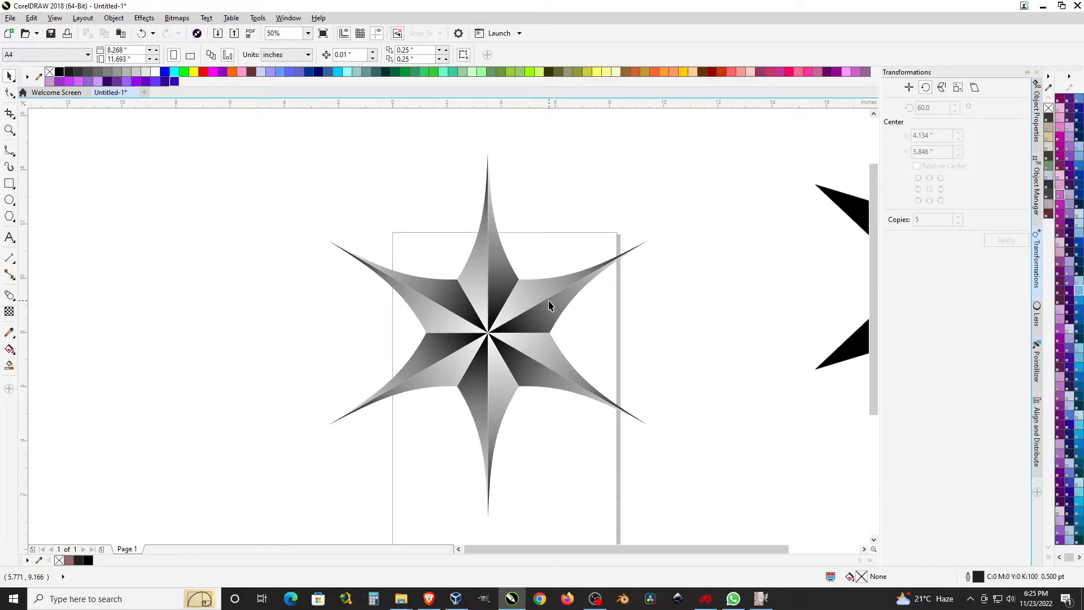
Step: Delete the black six-pointed star beside the page
scroll(548, 305, "down", 1)
left_click_drag(867, 459, 867, 459)
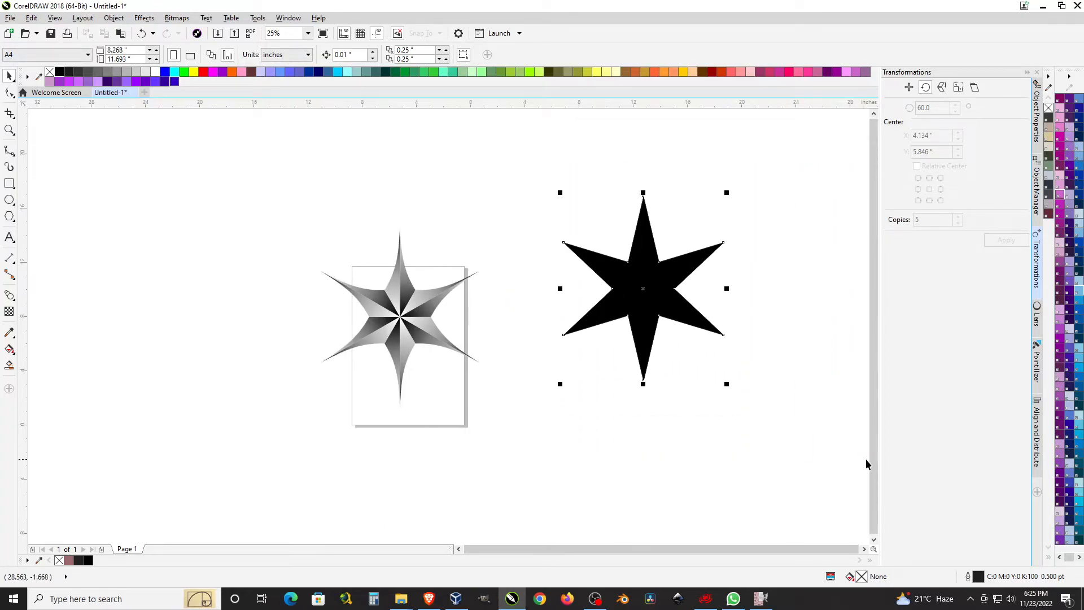
key("Delete")
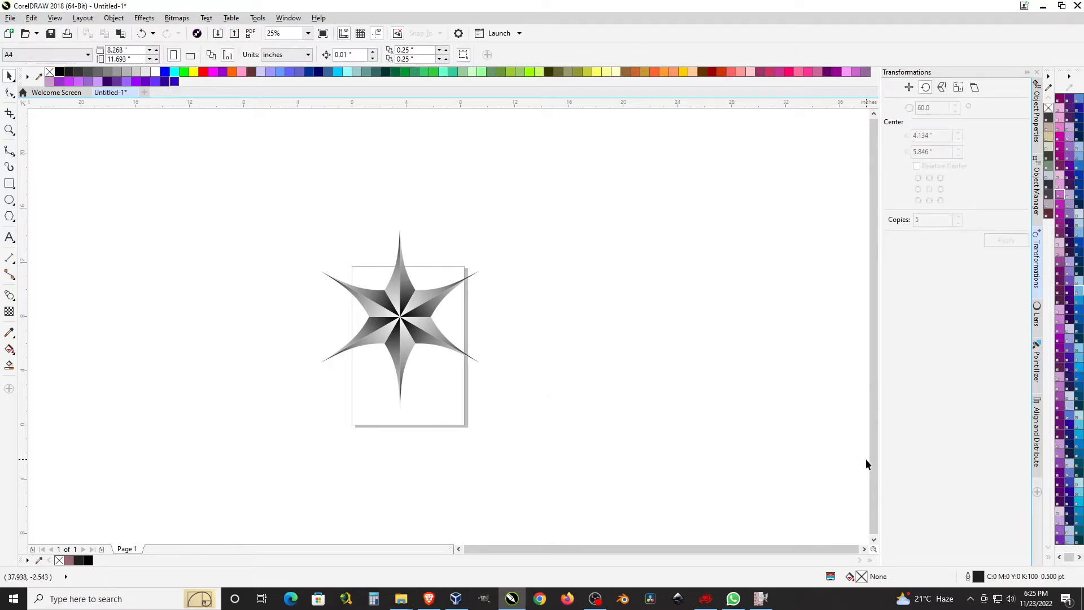
Step: Weld a duplicate of the gradient star, placed beside the page, into a single shape filled solid black
left_click_drag(291, 184, 547, 456)
left_click_drag(412, 339, 621, 339)
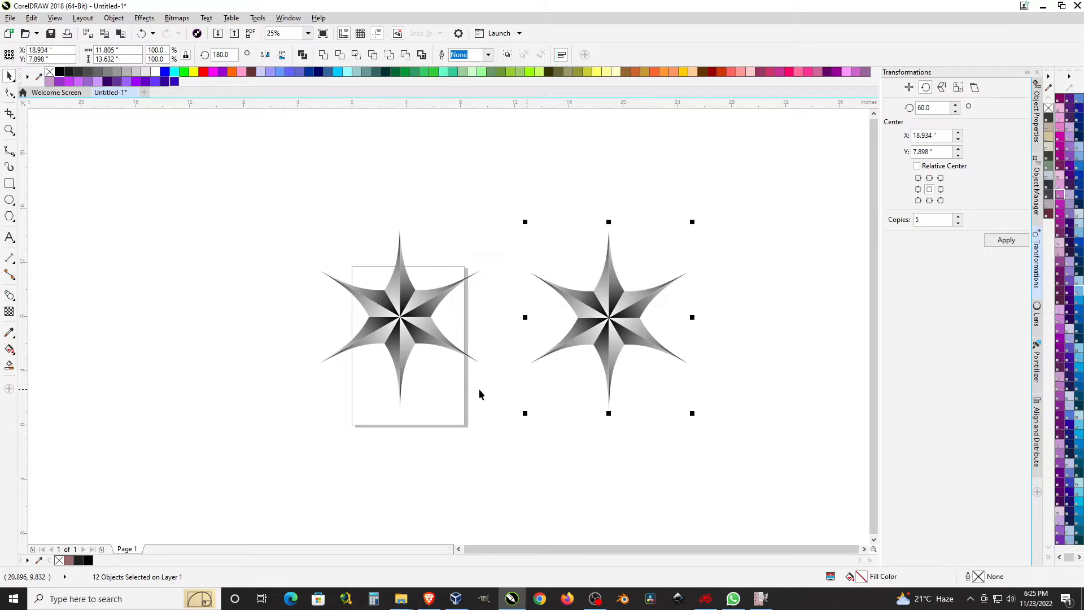
left_click(323, 55)
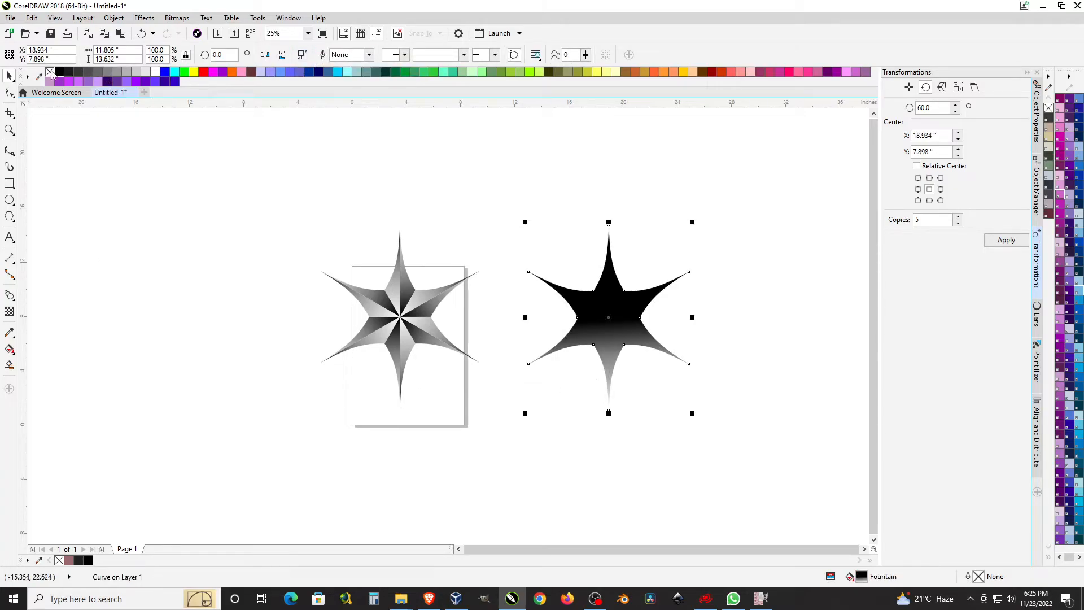
left_click(60, 75)
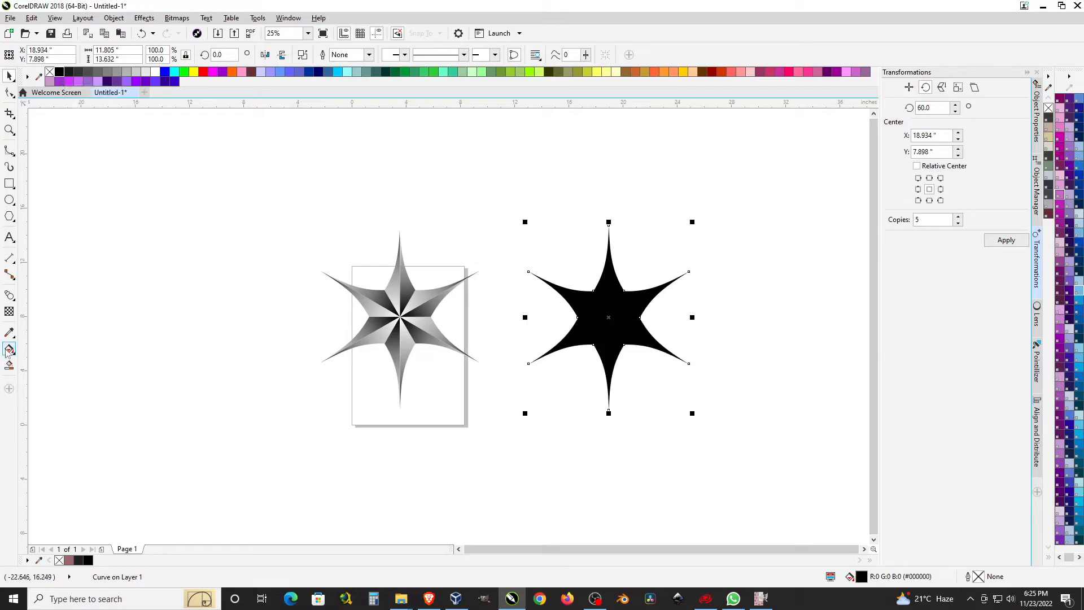
left_click(699, 203)
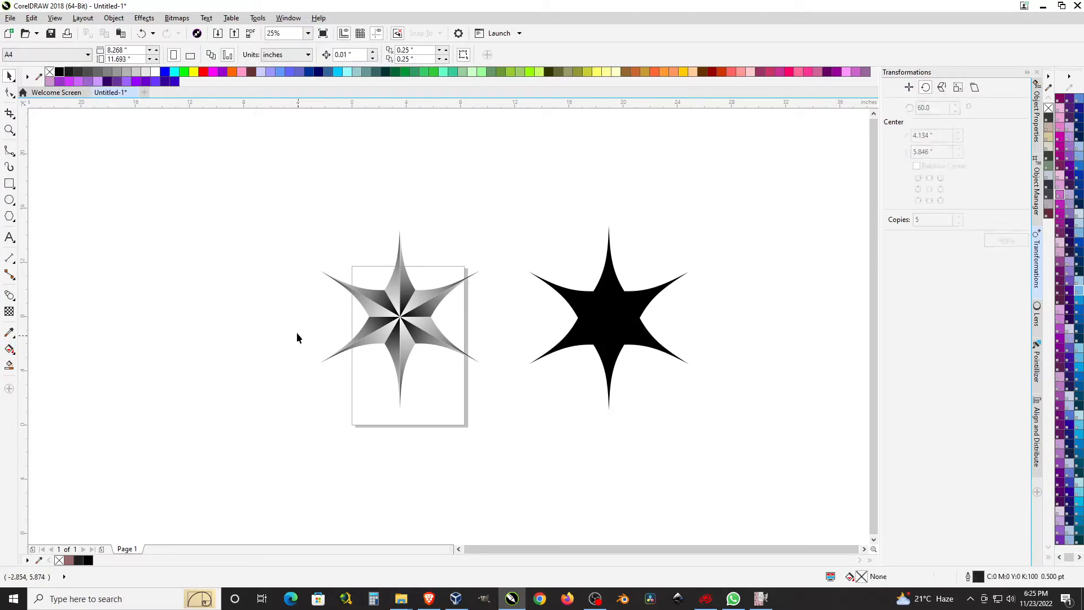
Step: Group the 12 gradient pieces of the original star on the page
scroll(321, 292, "up", 1)
left_click_drag(254, 146, 675, 530)
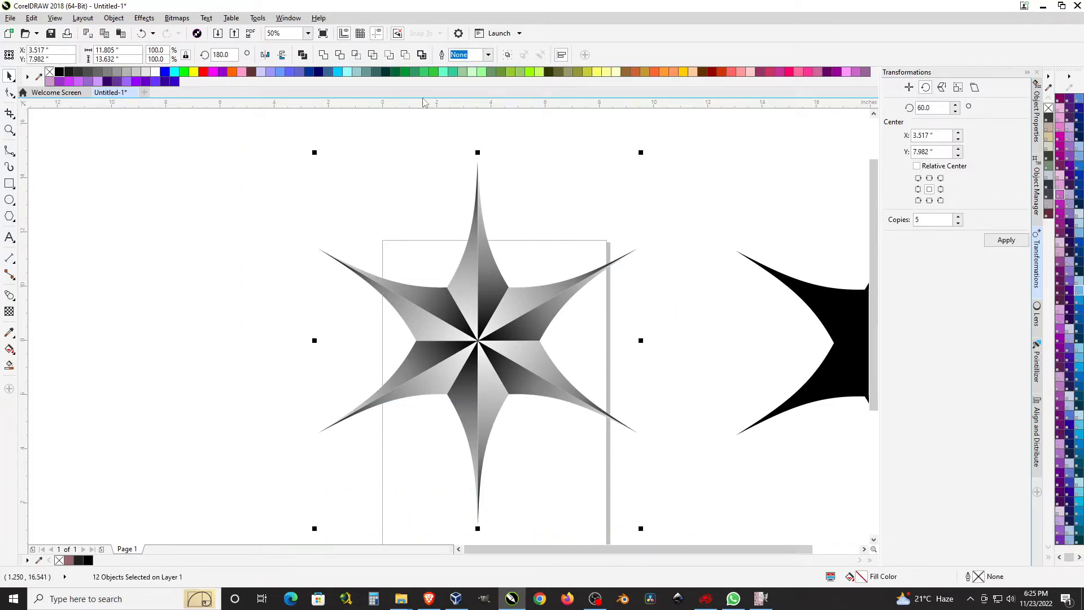
left_click(508, 55)
scroll(316, 272, "down", 1)
scroll(377, 305, "up", 1)
left_click(9, 311)
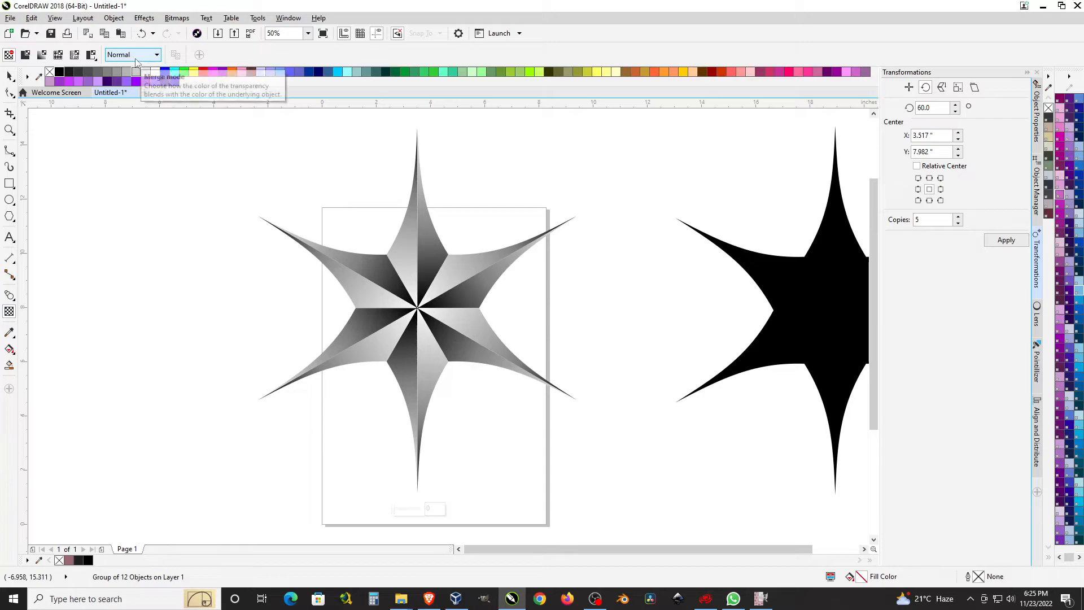
left_click(136, 56)
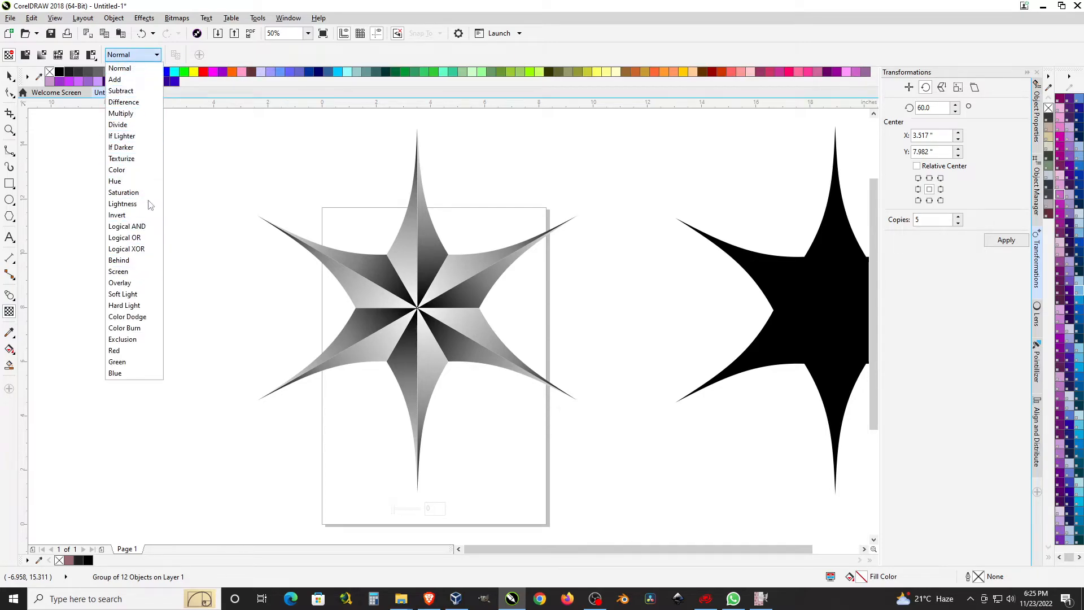
left_click(256, 219)
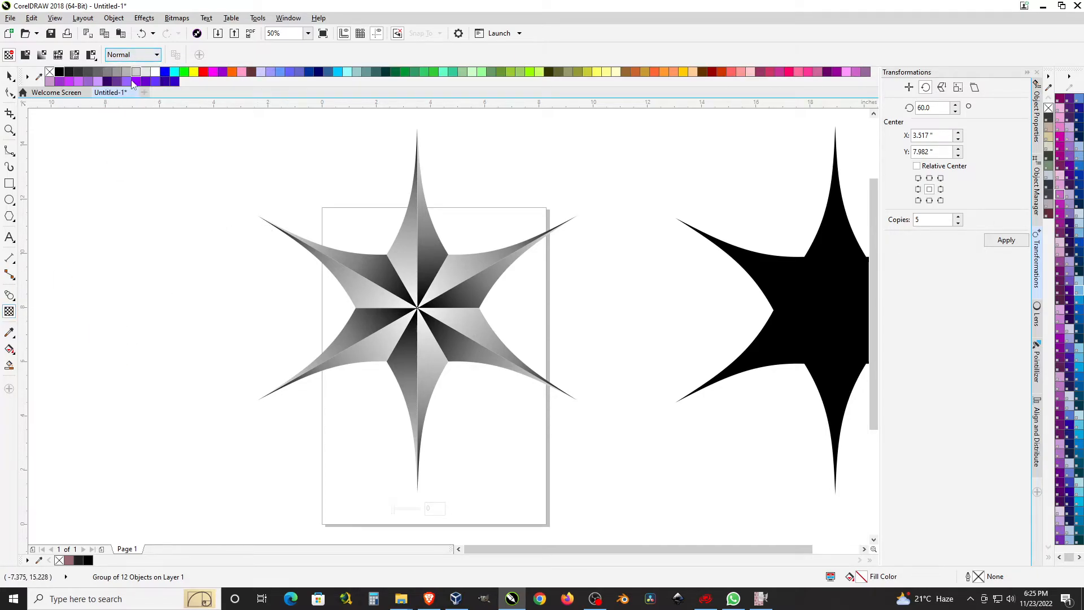
left_click(148, 56)
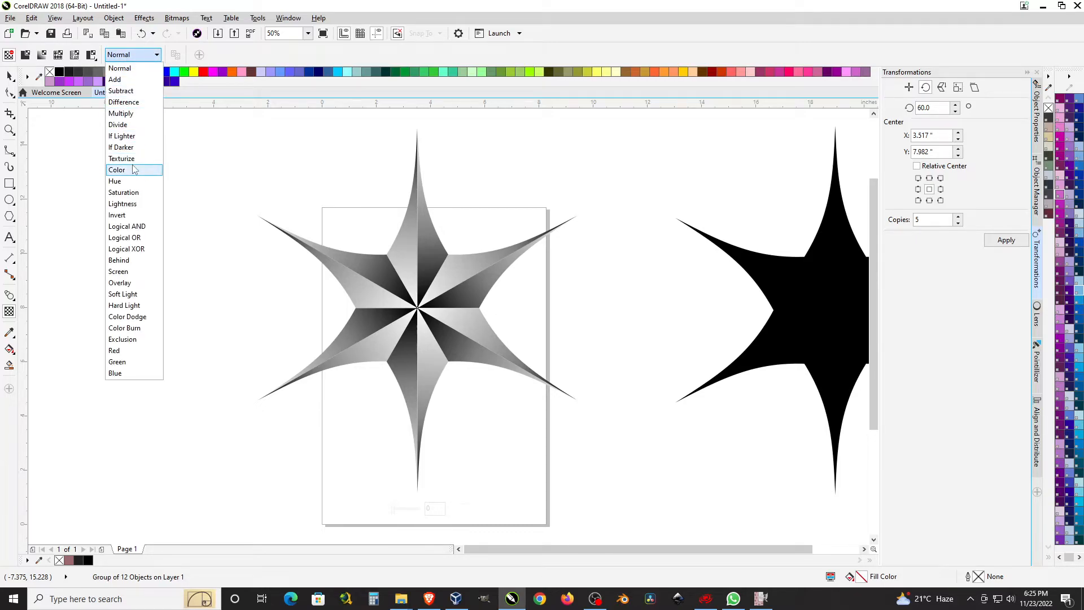
left_click(10, 77)
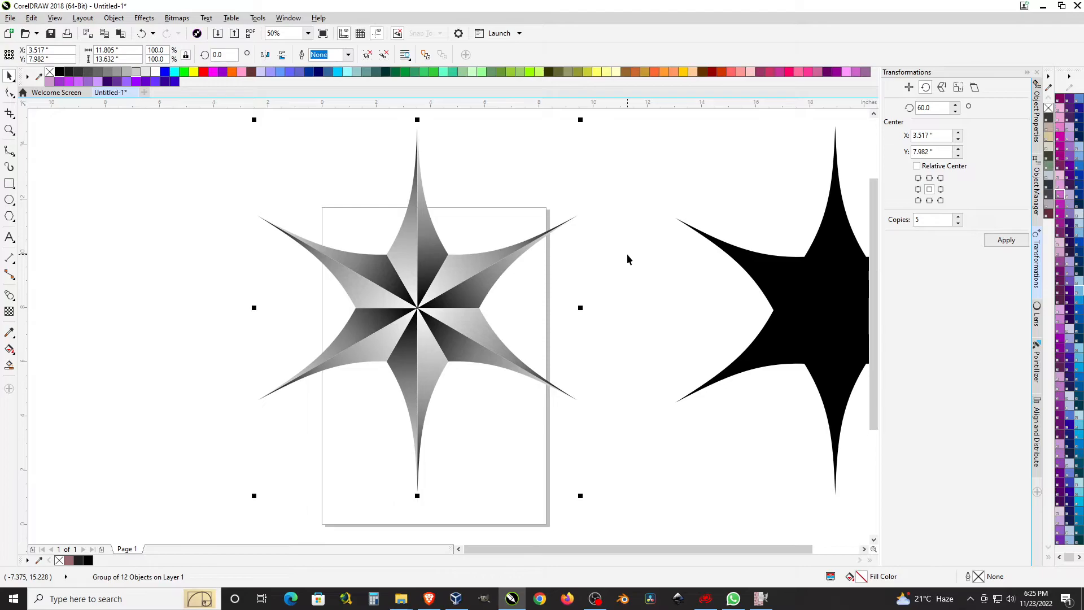
Step: Move the black star onto the grouped gradient star and align both to the centre of the page
left_click_drag(779, 288, 364, 289)
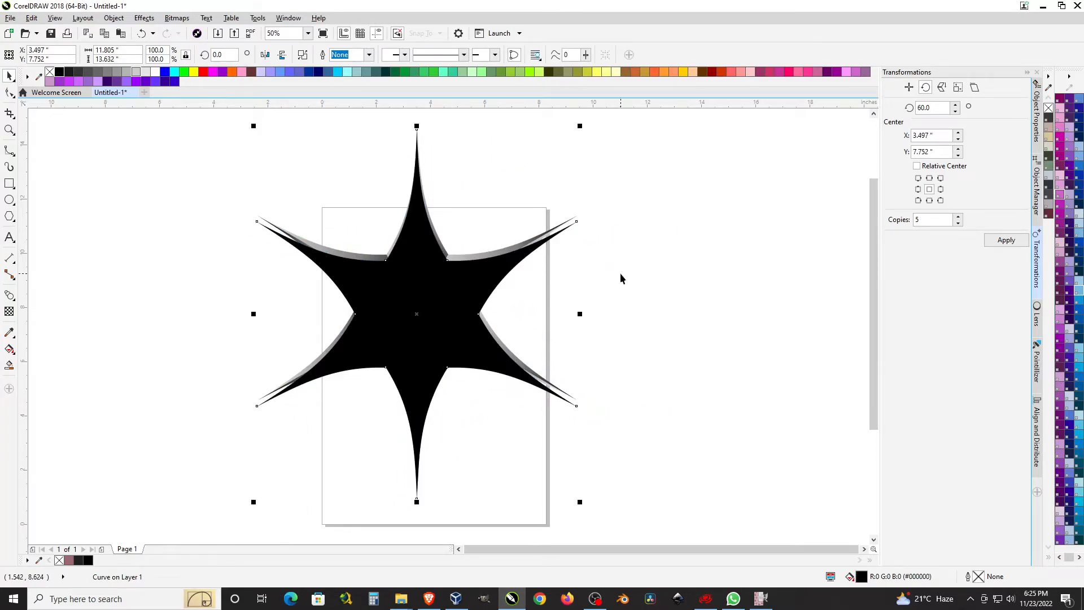
left_click(618, 272)
scroll(557, 308, "down", 1)
left_click_drag(359, 171, 724, 452)
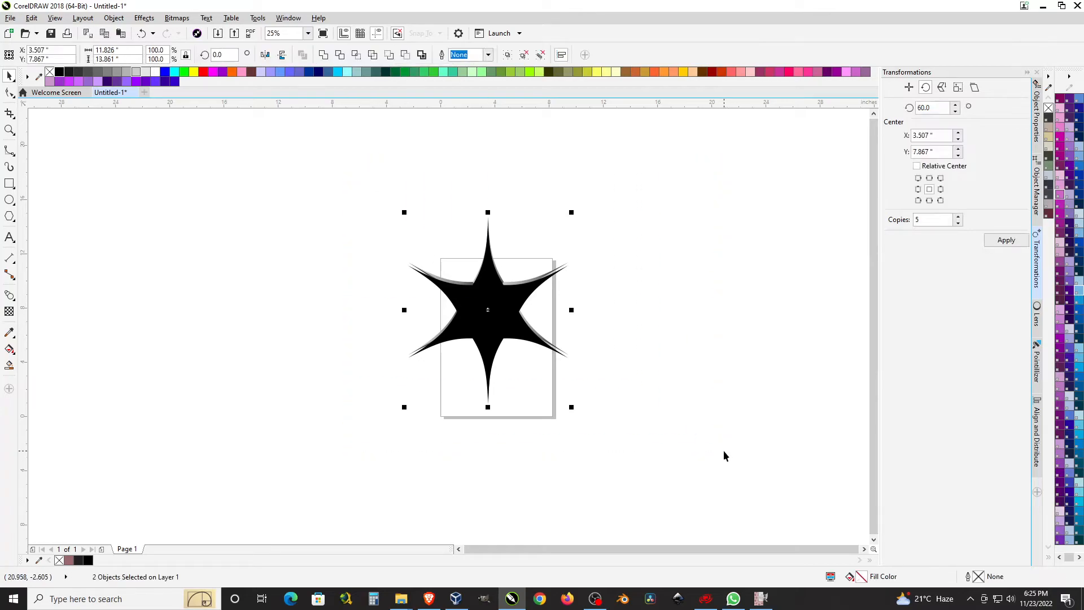
key("e")
key("c")
left_click(700, 337)
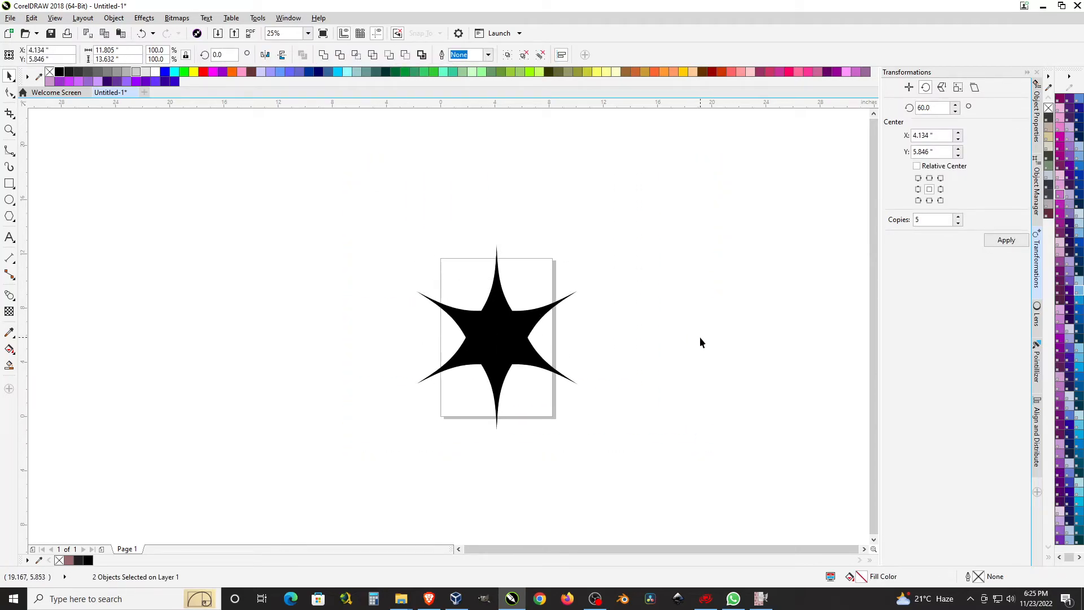
Step: Fill the black star on top with red and blend it over the gradient star using the Subtract merge mode
scroll(508, 282, "up", 1)
left_click(480, 311)
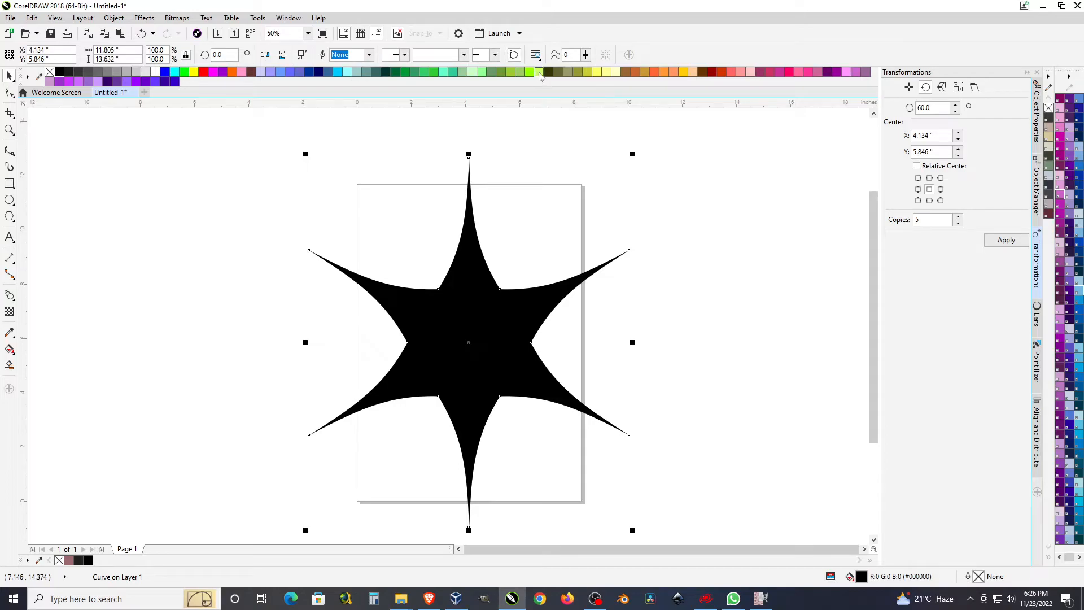
left_click(203, 73)
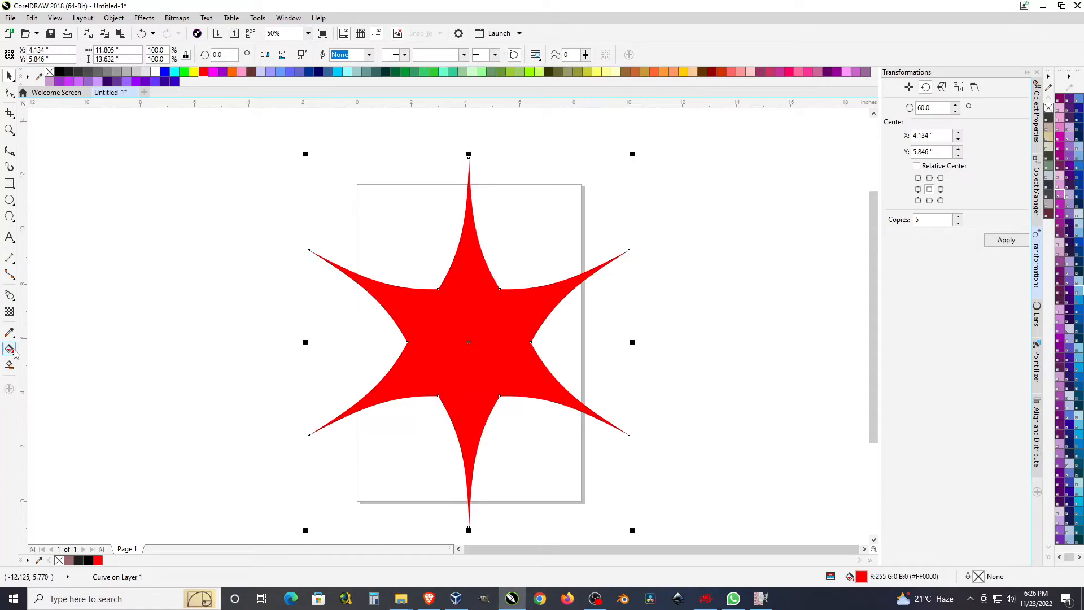
left_click(9, 311)
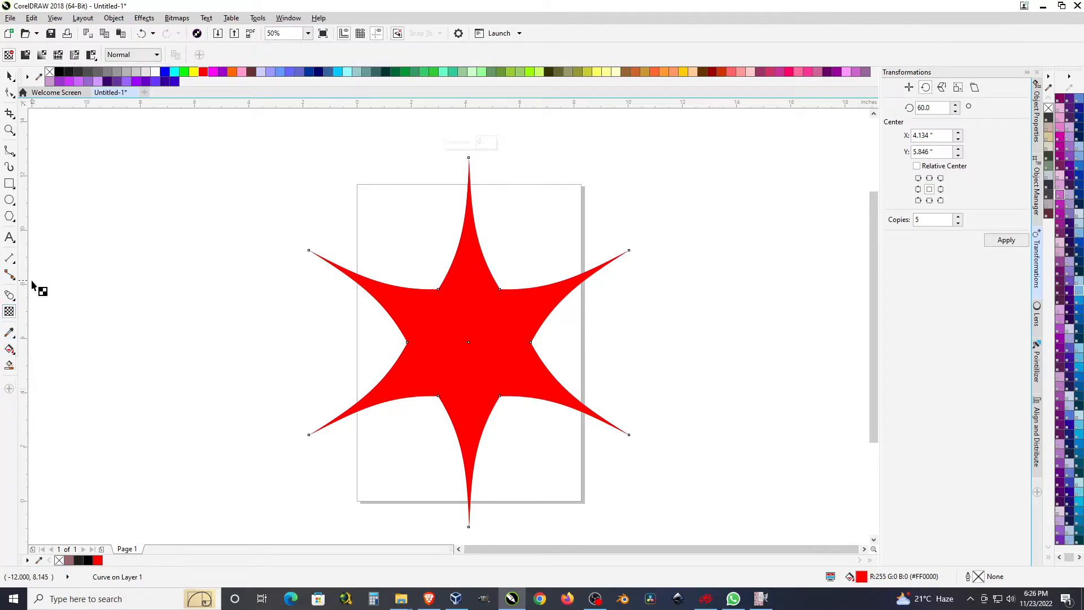
left_click(138, 54)
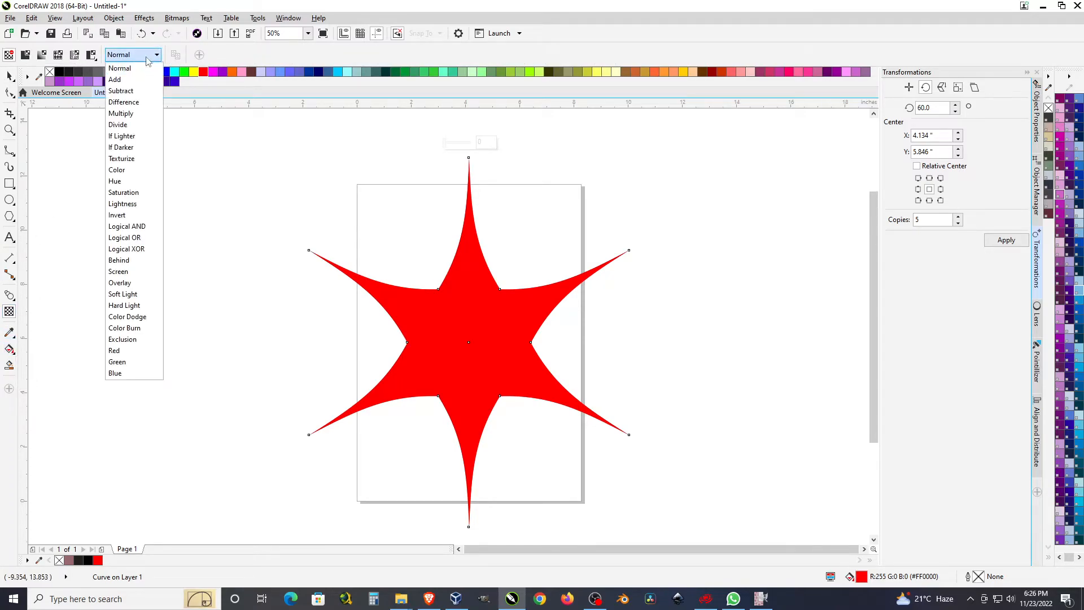
left_click(136, 96)
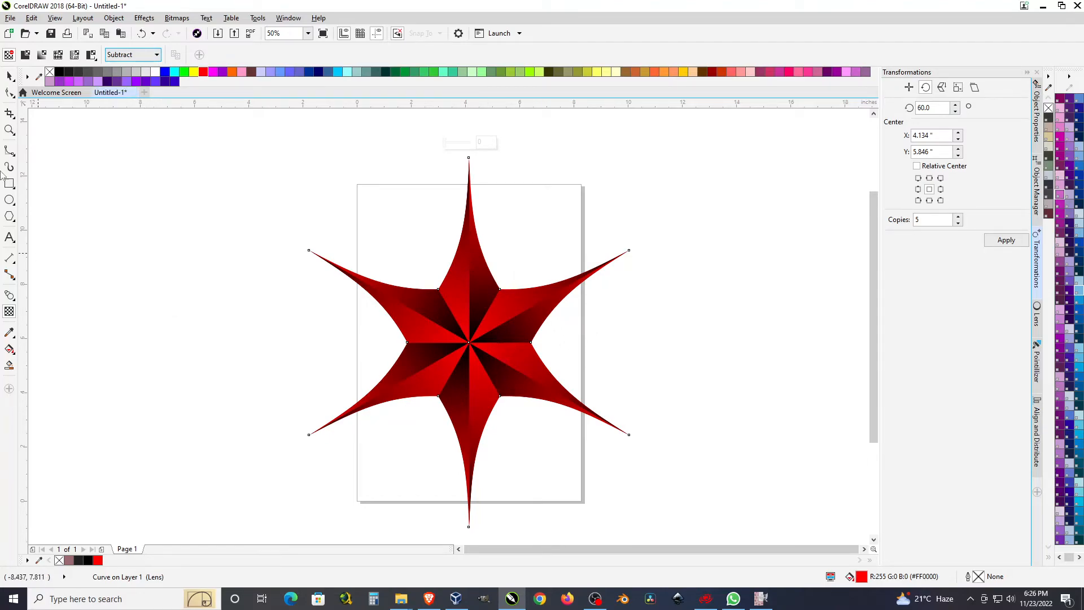
left_click(11, 78)
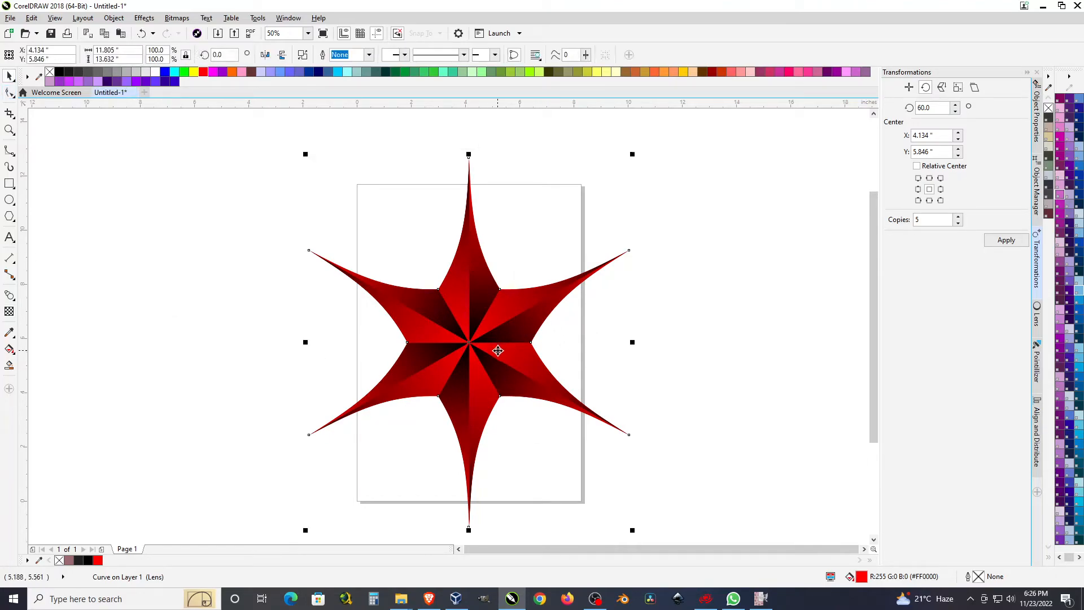
Step: Try warm and green fills on the blended star, including pale green #CCFFCC, green #669933, olive #999966, dark red #990000 and pink #FF9999
left_click(470, 71)
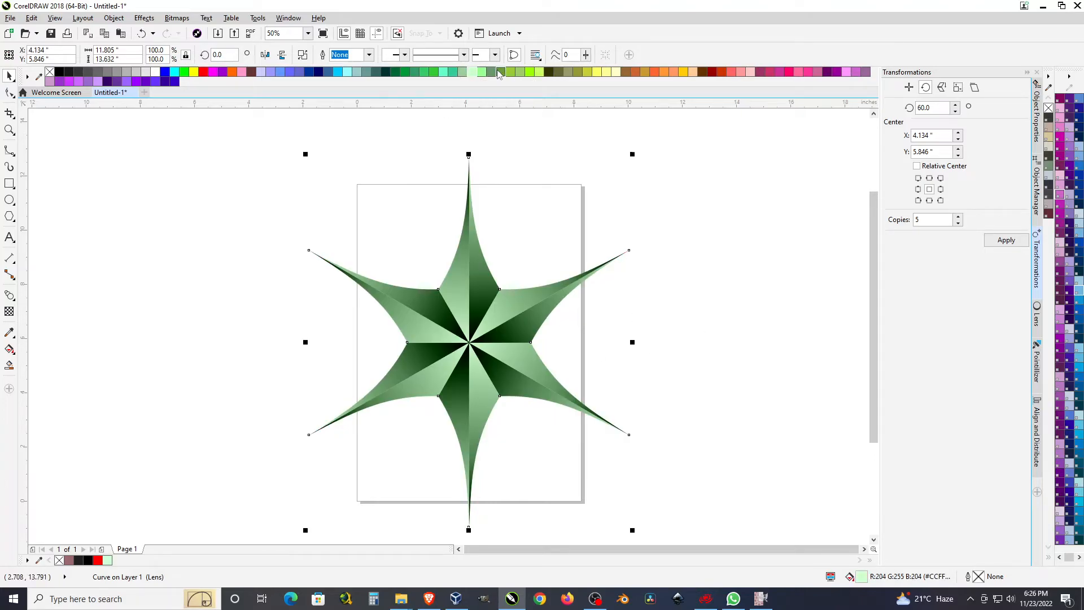
left_click(499, 73)
left_click(529, 71)
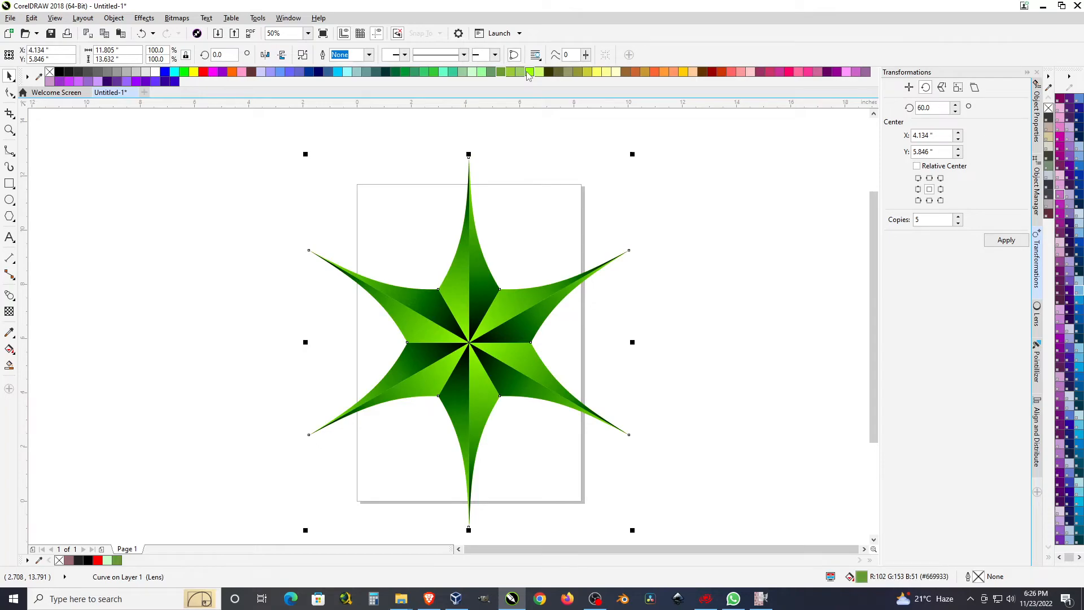
left_click(568, 72)
left_click(626, 72)
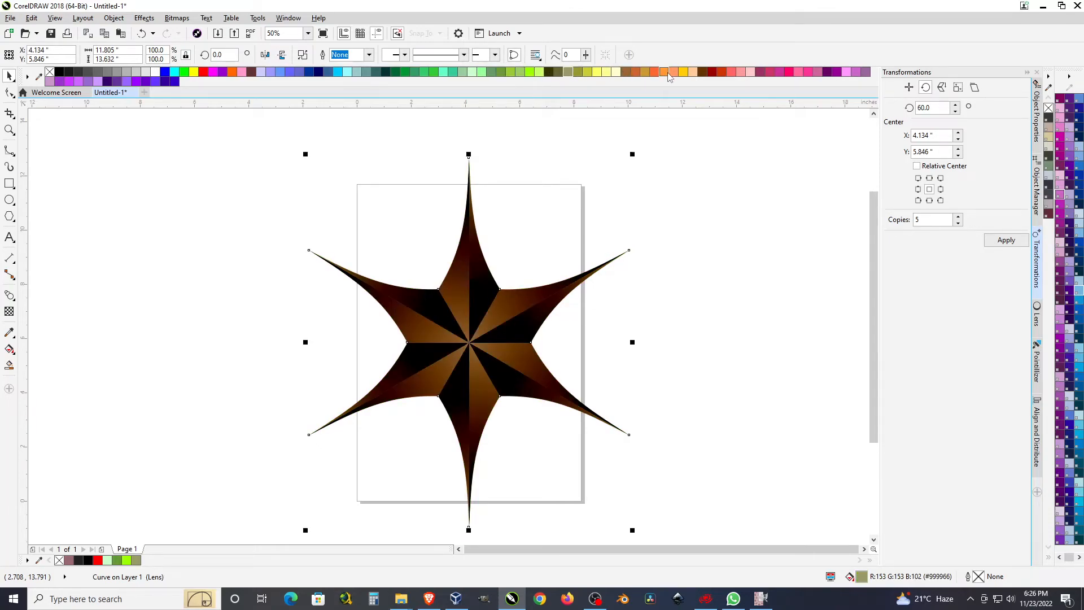
left_click(672, 73)
left_click(722, 73)
left_click(740, 72)
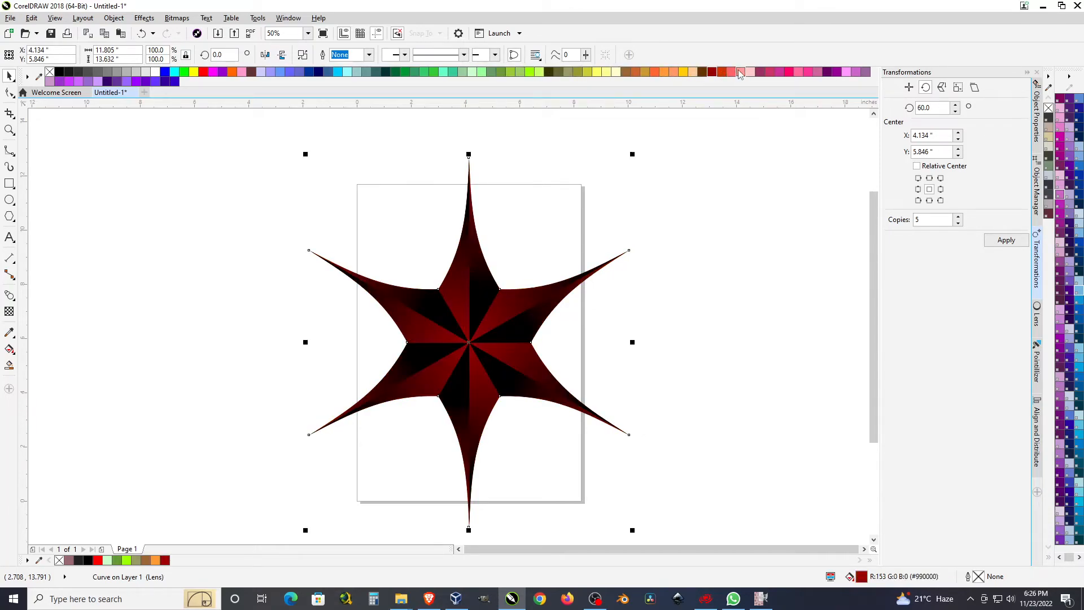
Step: Try dark blue, pink, magenta, cyan and orange fills on the blended star, ending with light violet-blue #9999FF
left_click(319, 72)
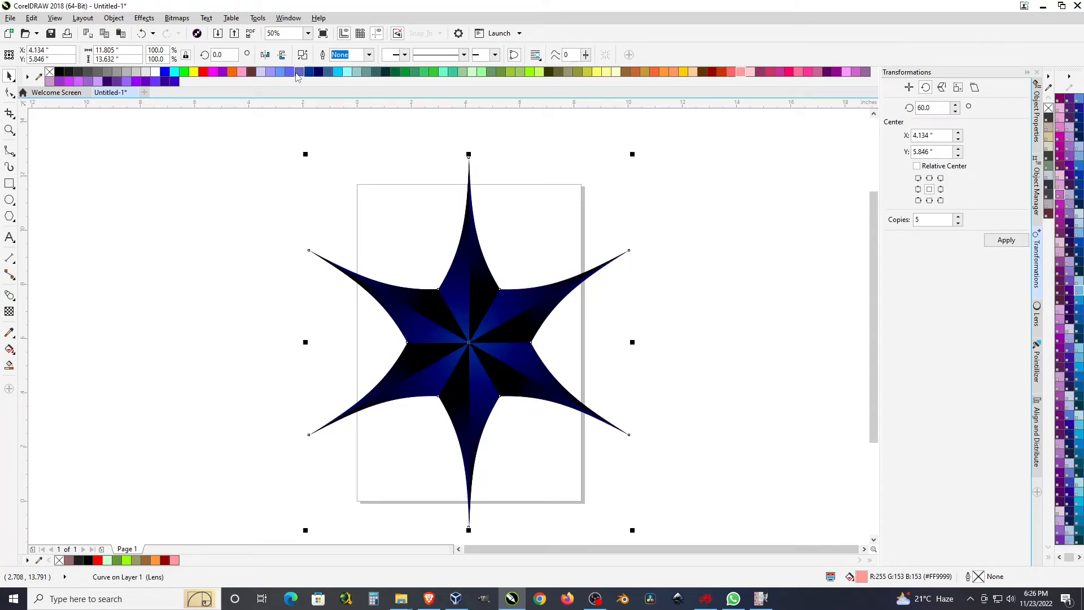
left_click(271, 72)
left_click(240, 72)
left_click(212, 72)
left_click(166, 72)
left_click(175, 72)
left_click(231, 72)
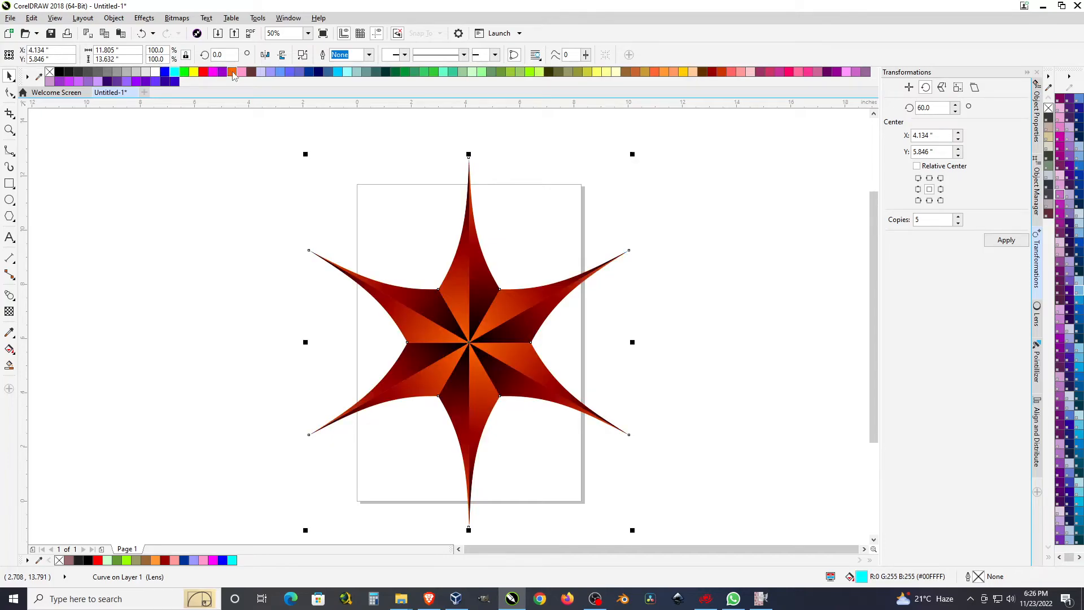
left_click(271, 72)
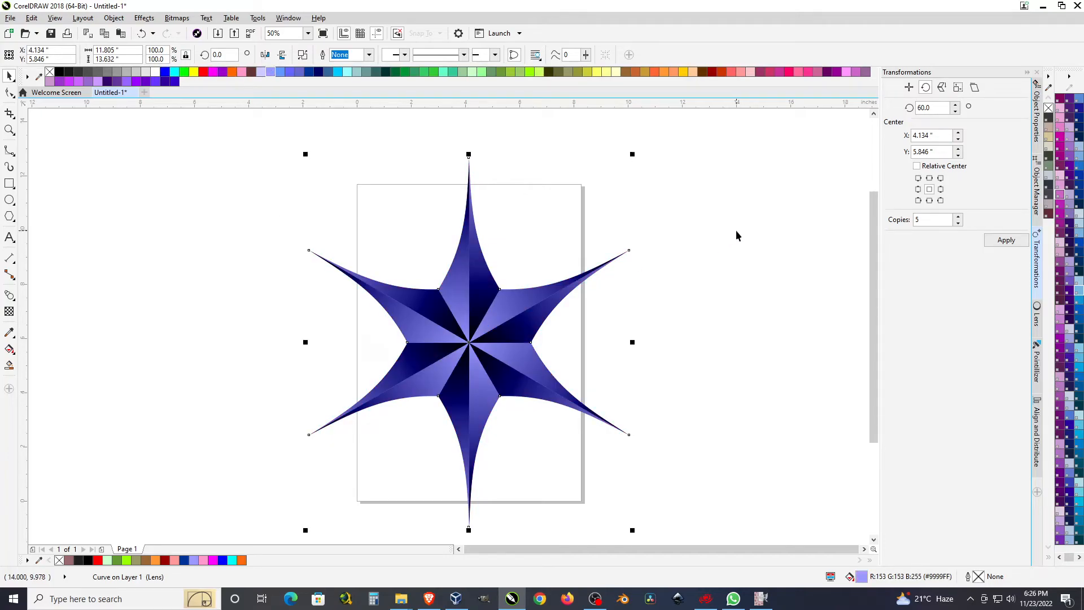
Step: Change the top star's transparency merge mode to Overlay
left_click(9, 311)
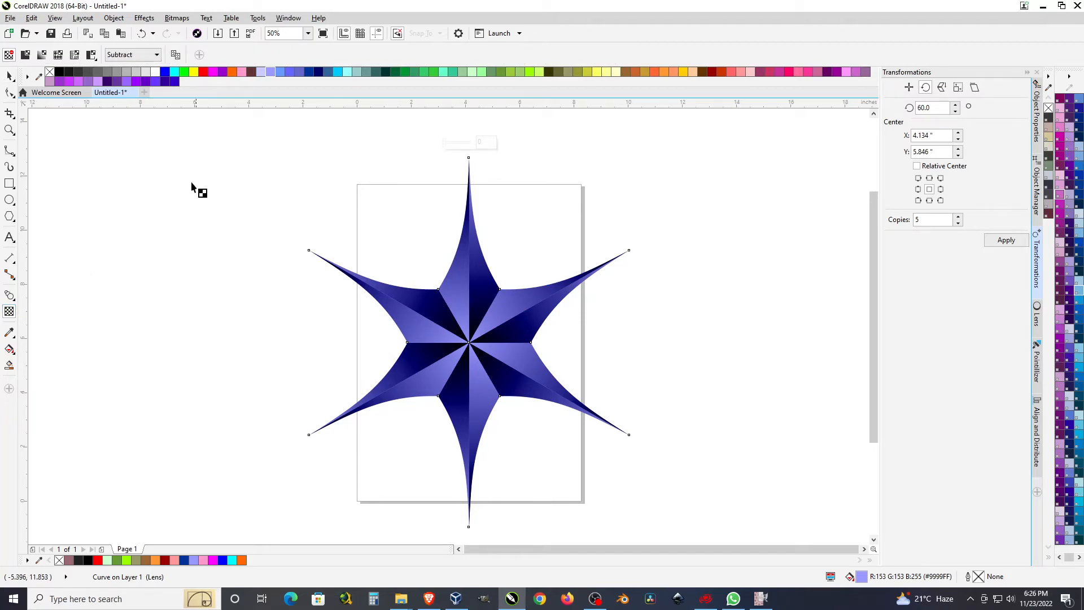
left_click(128, 55)
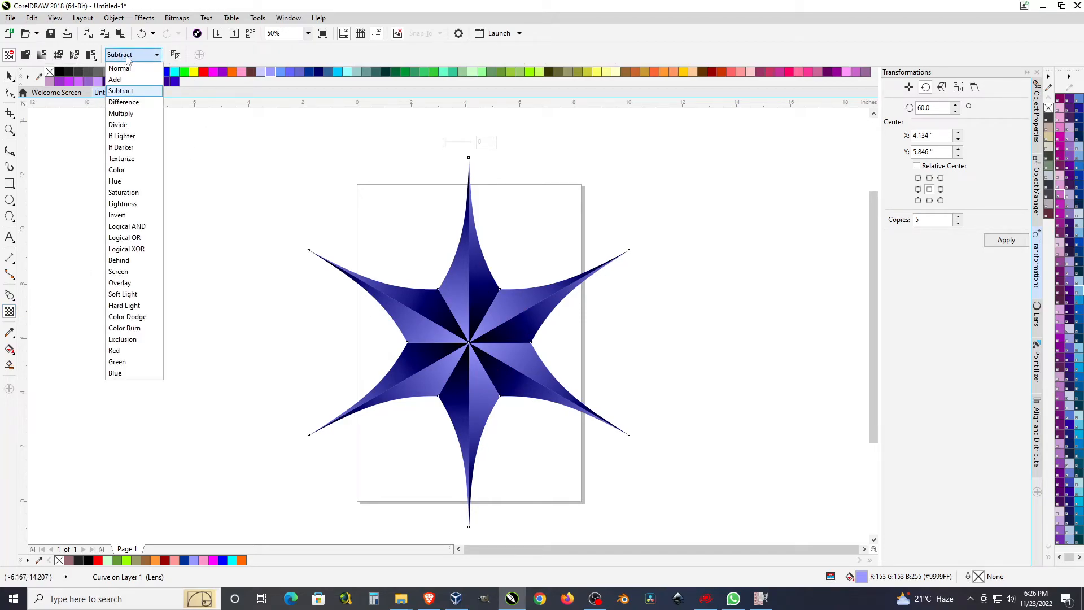
left_click(133, 286)
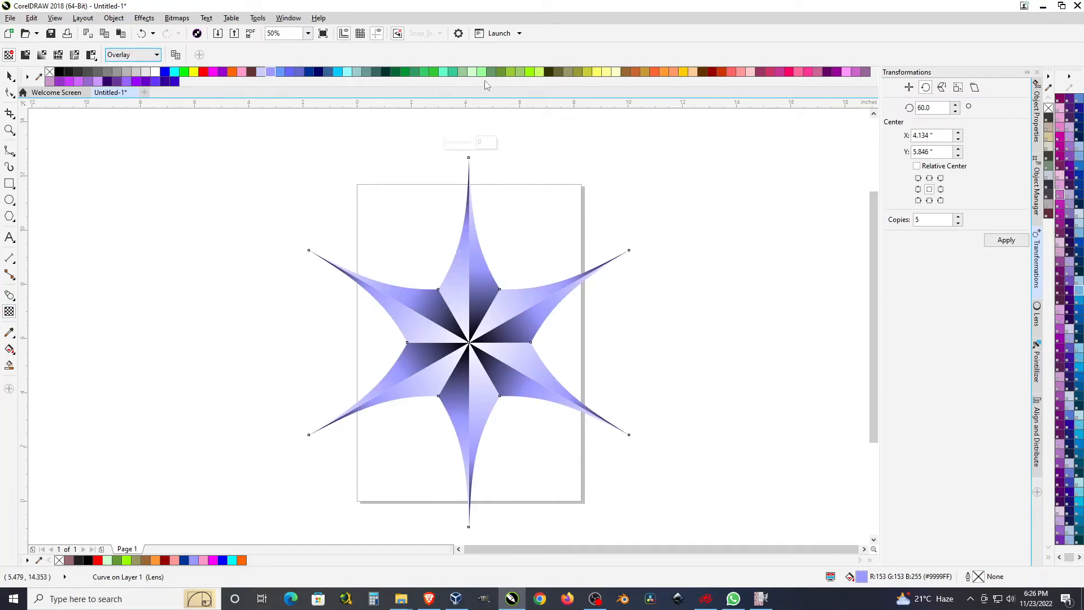
Step: Test olive #666633 and pale yellow #FFFF99 on the overlaid star, settling on a gold #FFCC00 fill
left_click(559, 72)
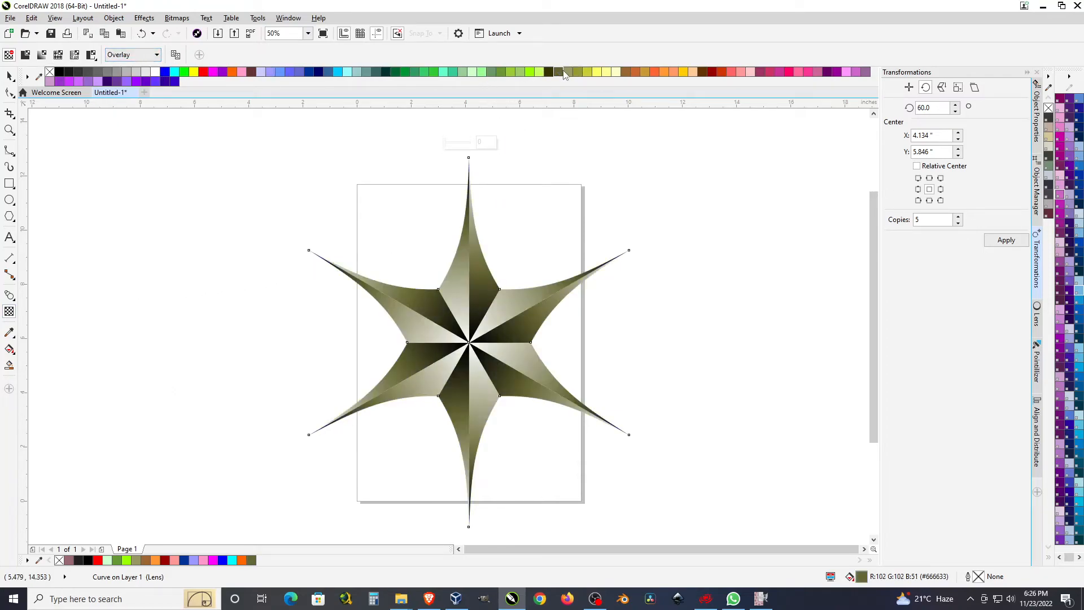
left_click(673, 72)
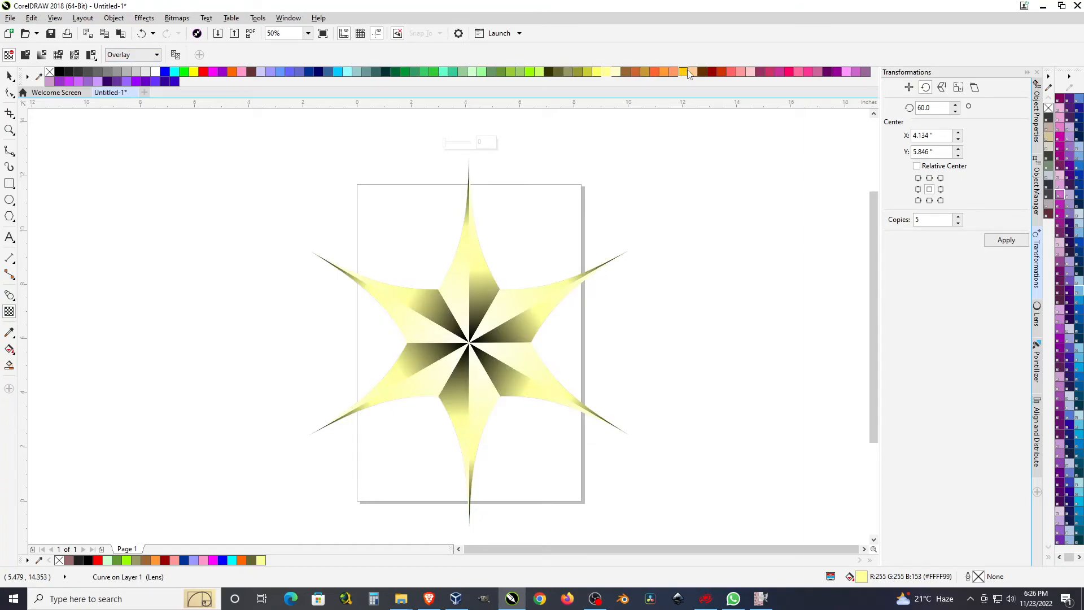
left_click(693, 72)
left_click(683, 72)
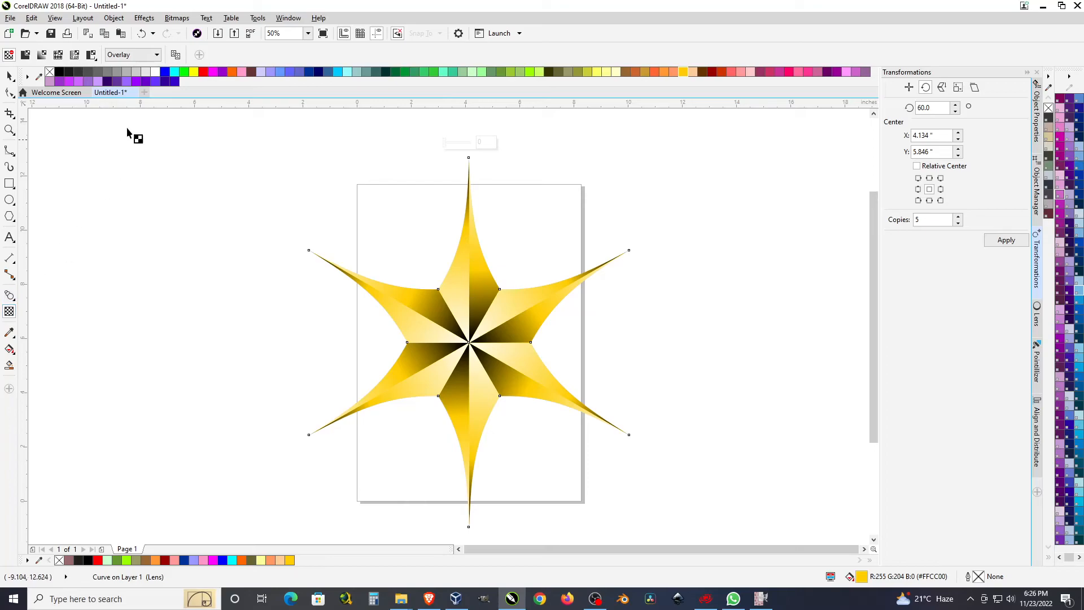
Step: Try the Multiply and Difference merge modes on the top star's transparency, ending with Normal
left_click(137, 57)
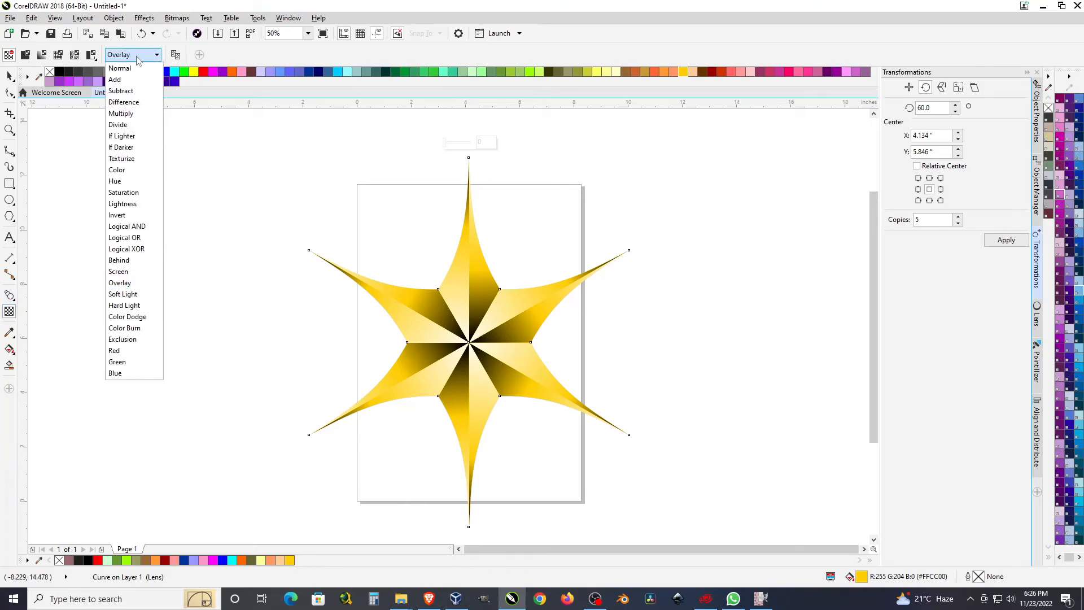
left_click(132, 115)
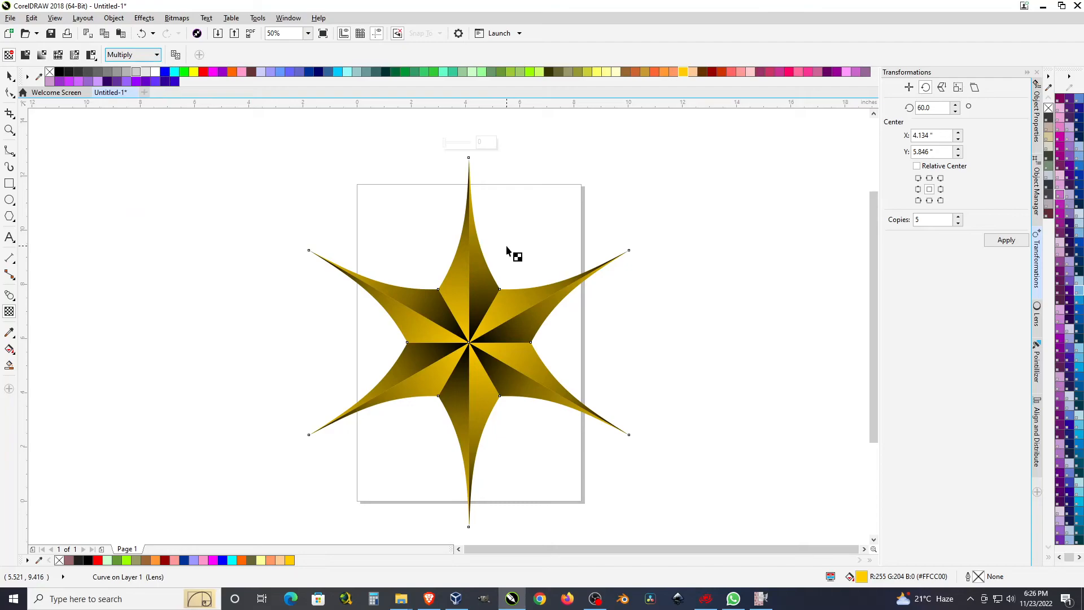
left_click(144, 57)
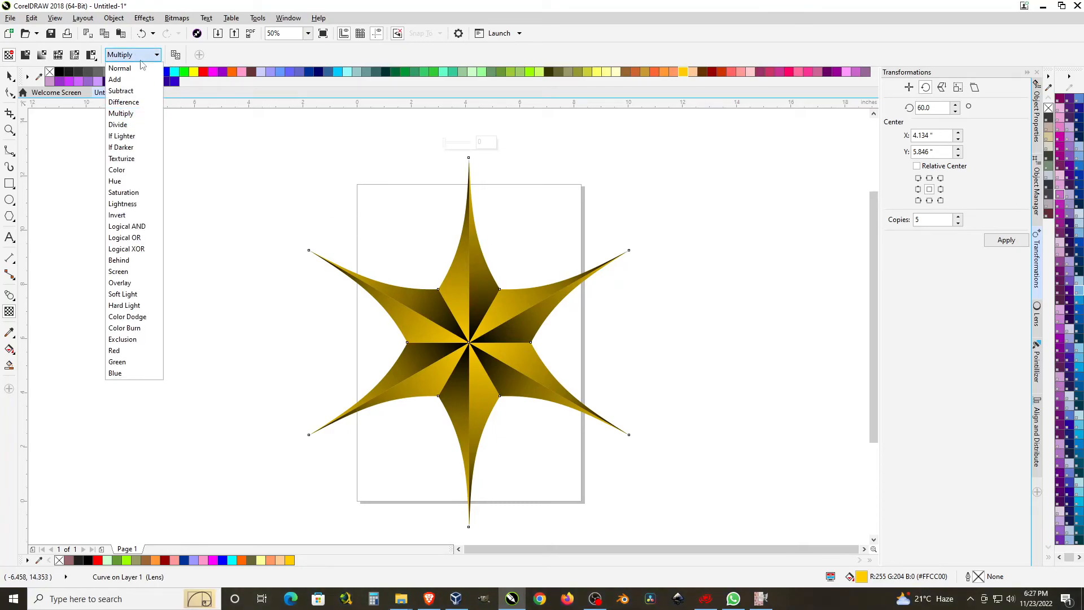
left_click(137, 104)
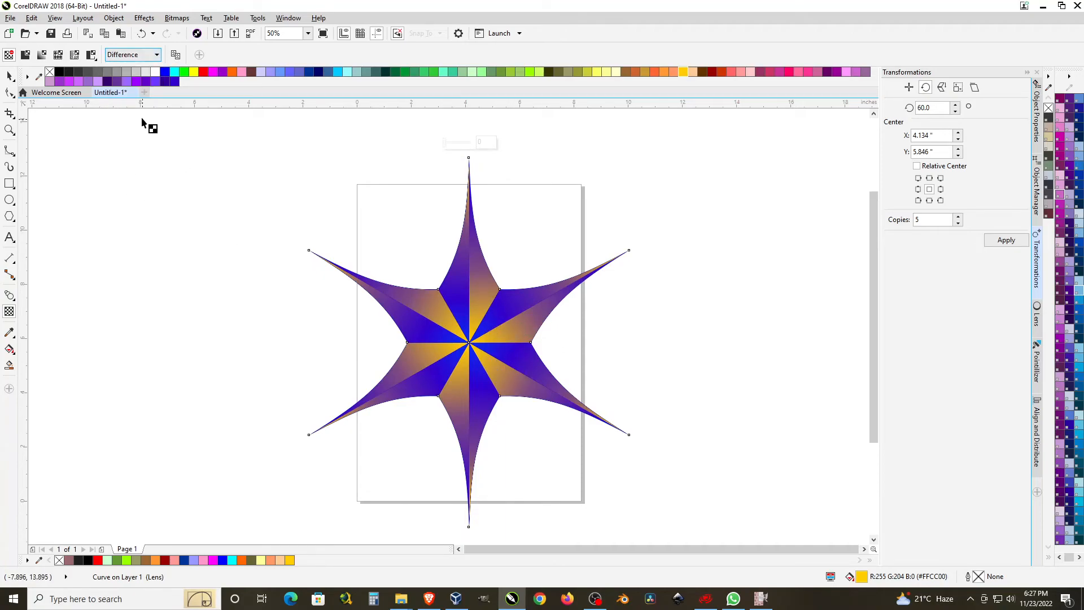
left_click(144, 56)
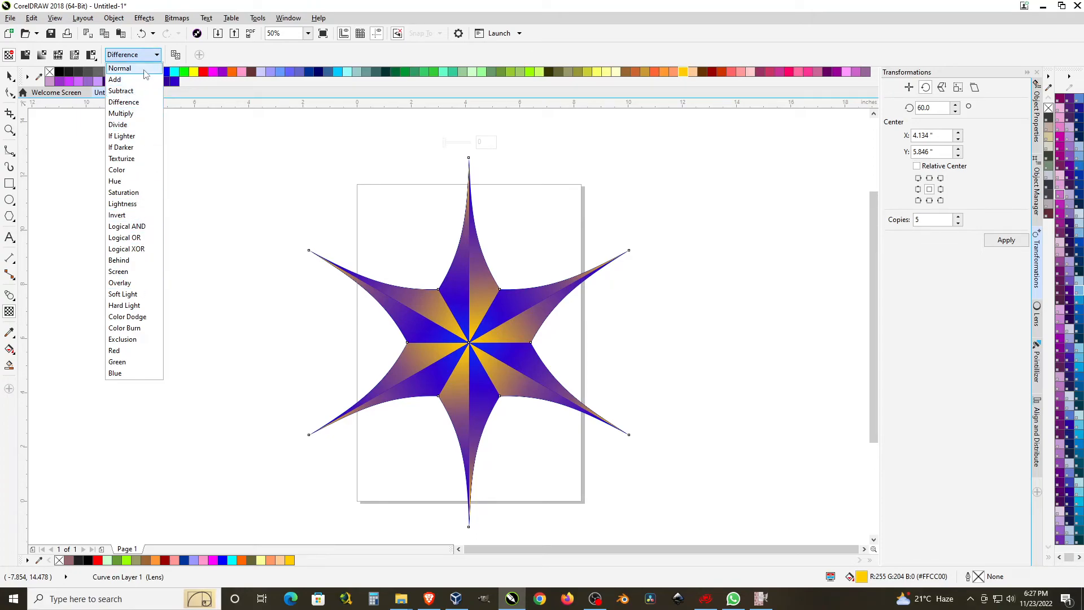
left_click(146, 74)
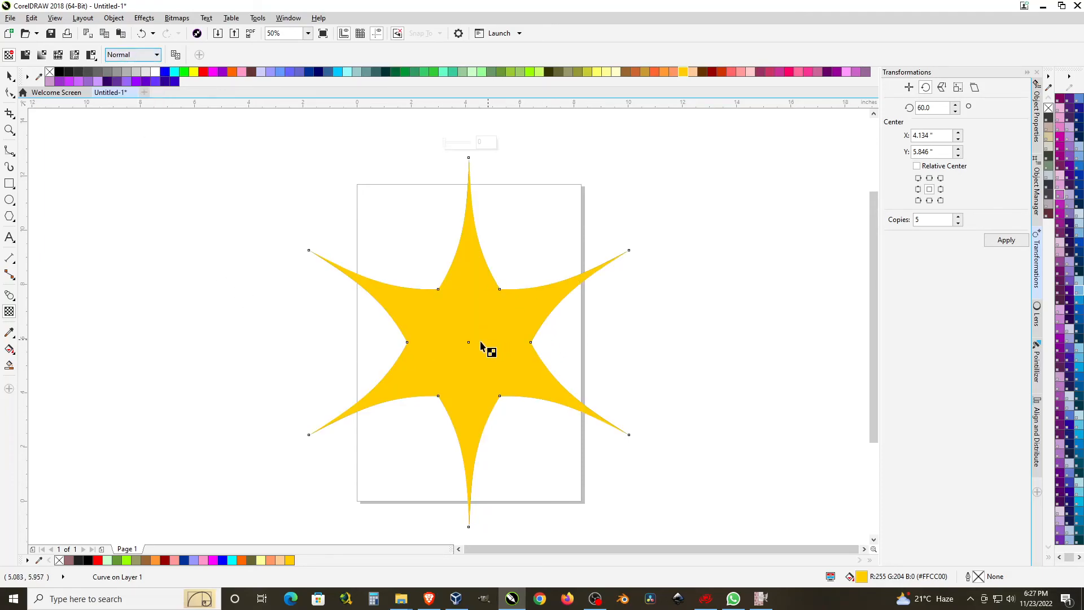
Step: Apply a uniform transparency of 50 to the top star and test another fill before reapplying gold #FFCC00
left_click(25, 54)
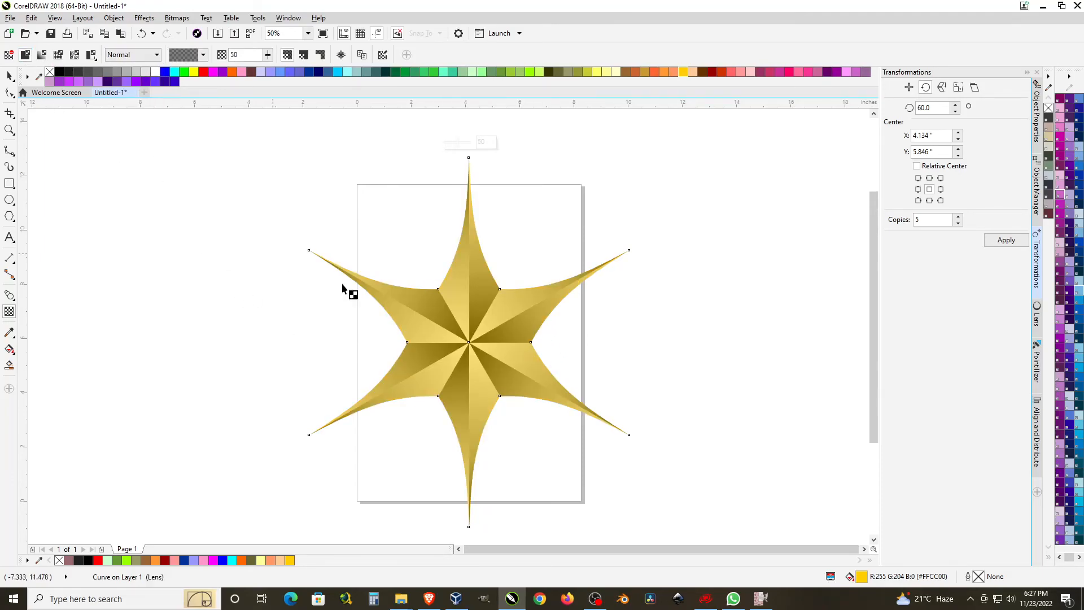
left_click(566, 72)
left_click(683, 72)
Step: Change the semi-transparent top star's merge mode to Multiply and deselect it
left_click(144, 55)
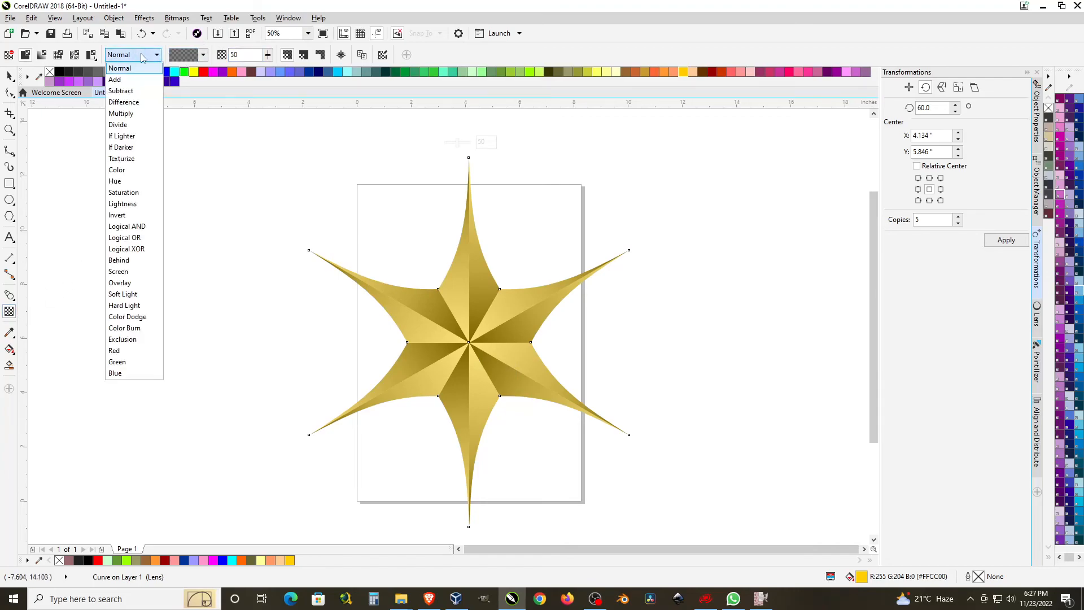
left_click(146, 116)
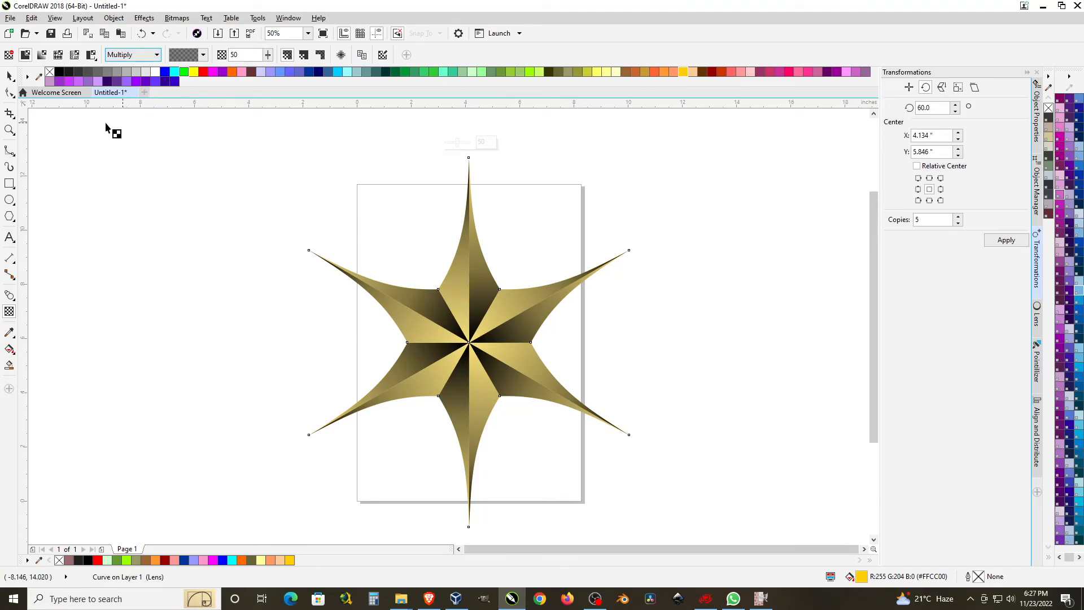
left_click(10, 76)
left_click(212, 249)
Step: Select the gradient star and its overlaid solid copy together
scroll(544, 249, "down", 2)
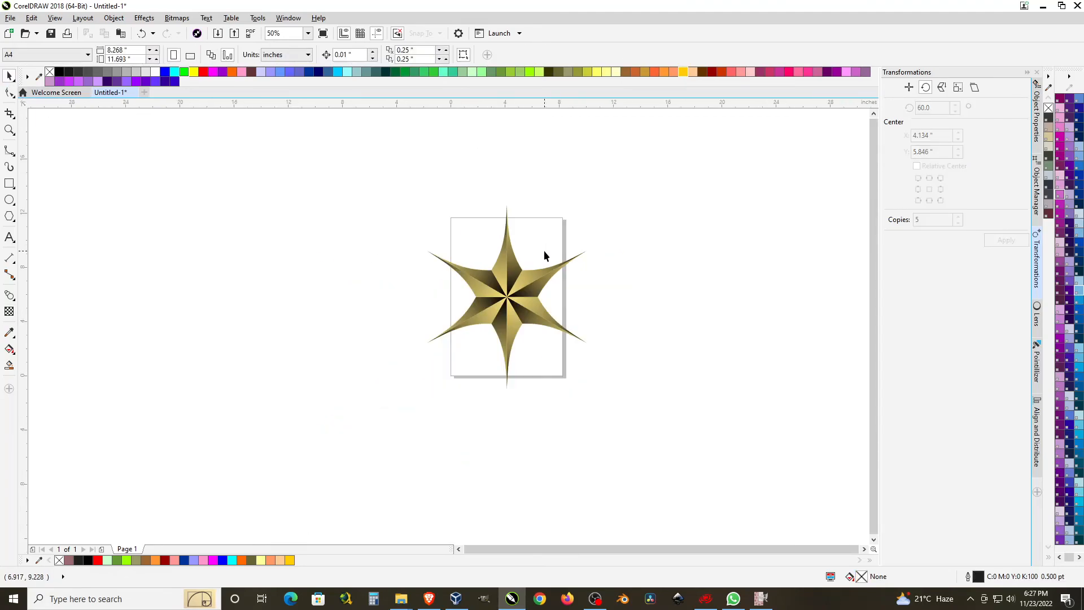
scroll(532, 266, "up", 2)
scroll(532, 266, "down", 1)
scroll(532, 266, "up", 1)
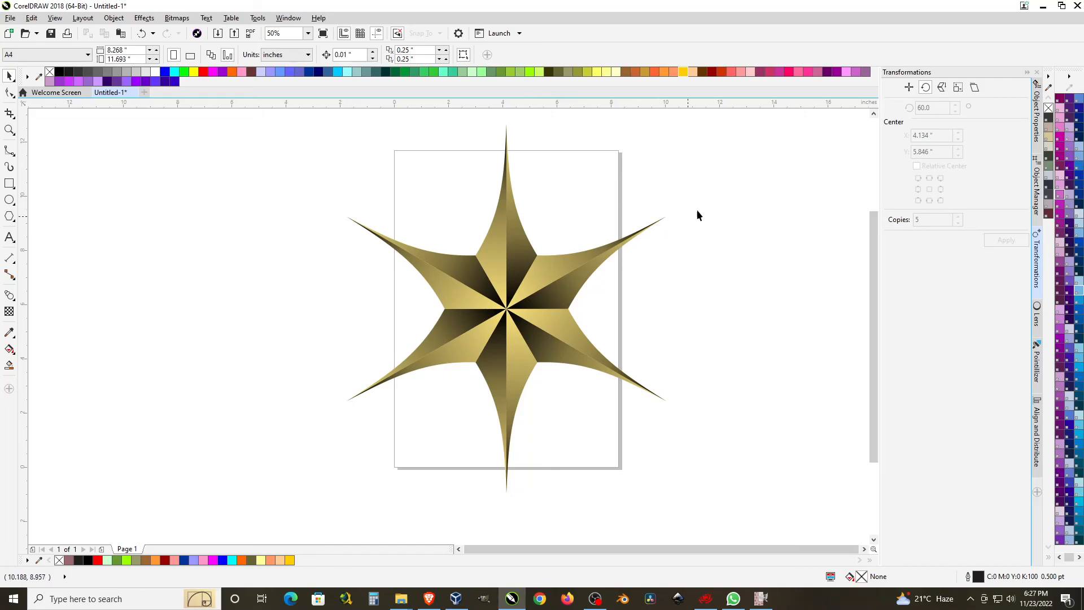
scroll(700, 209, "down", 1)
left_click_drag(474, 150, 747, 378)
scroll(659, 267, "up", 1)
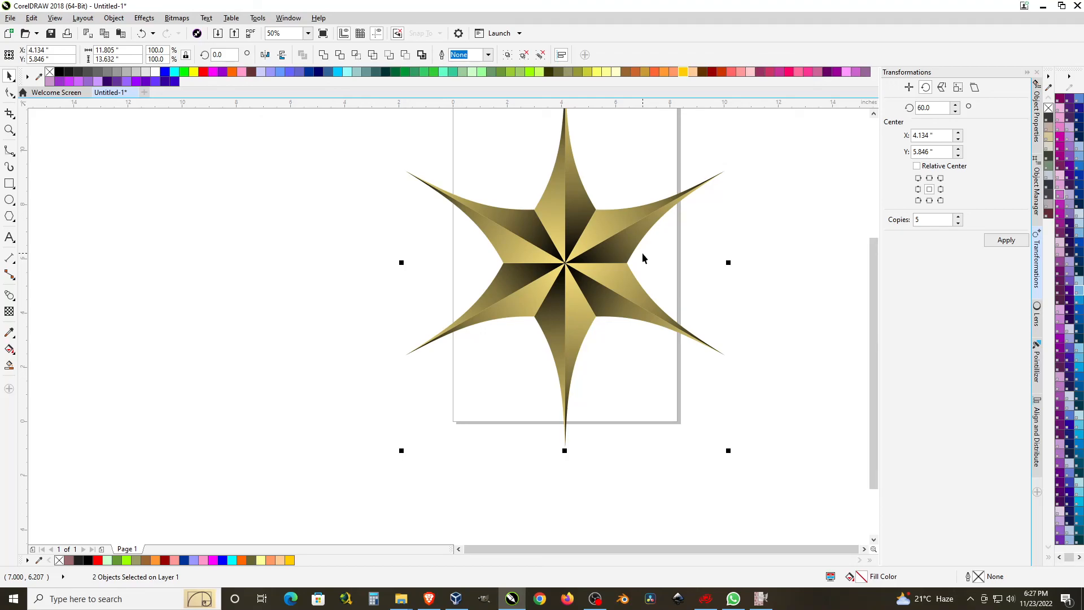
scroll(507, 270, "down", 1)
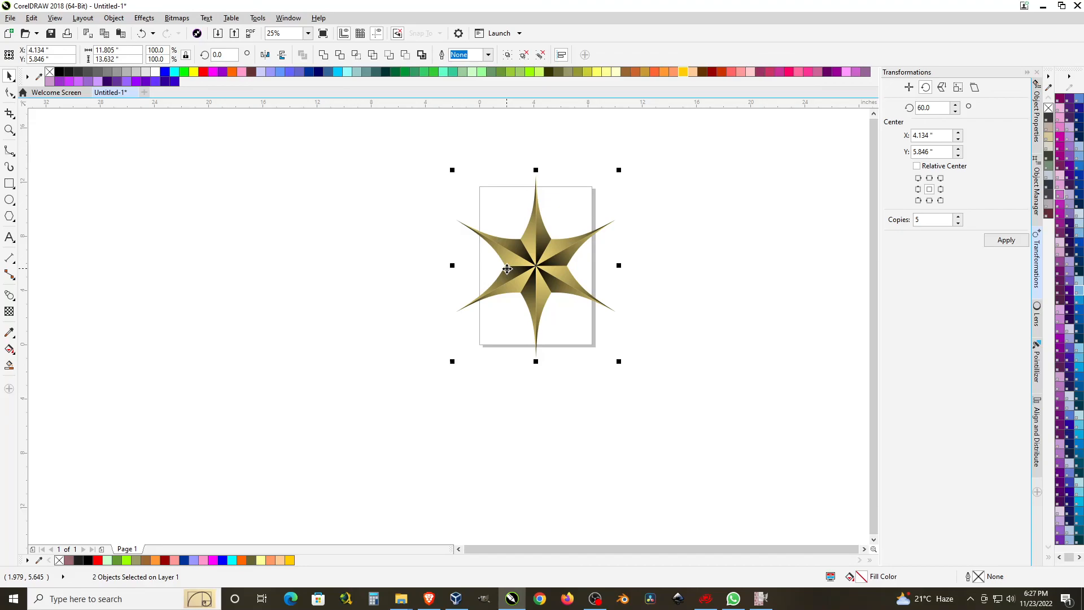